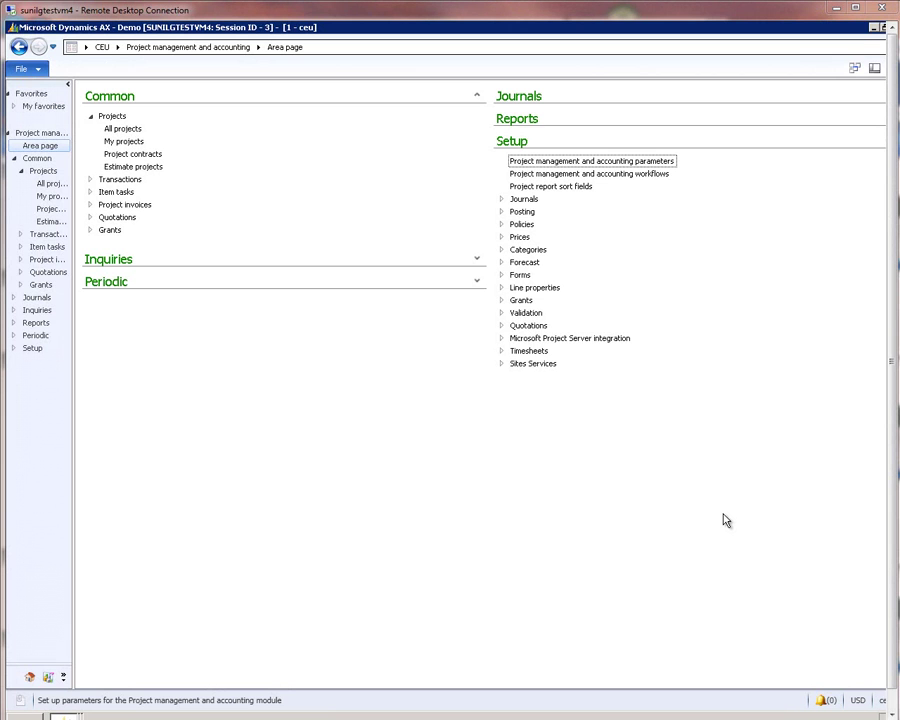
# Enable budget control in the project cost control parameters and set the transaction types controlled to Costs only
pyautogui.click(633, 160)
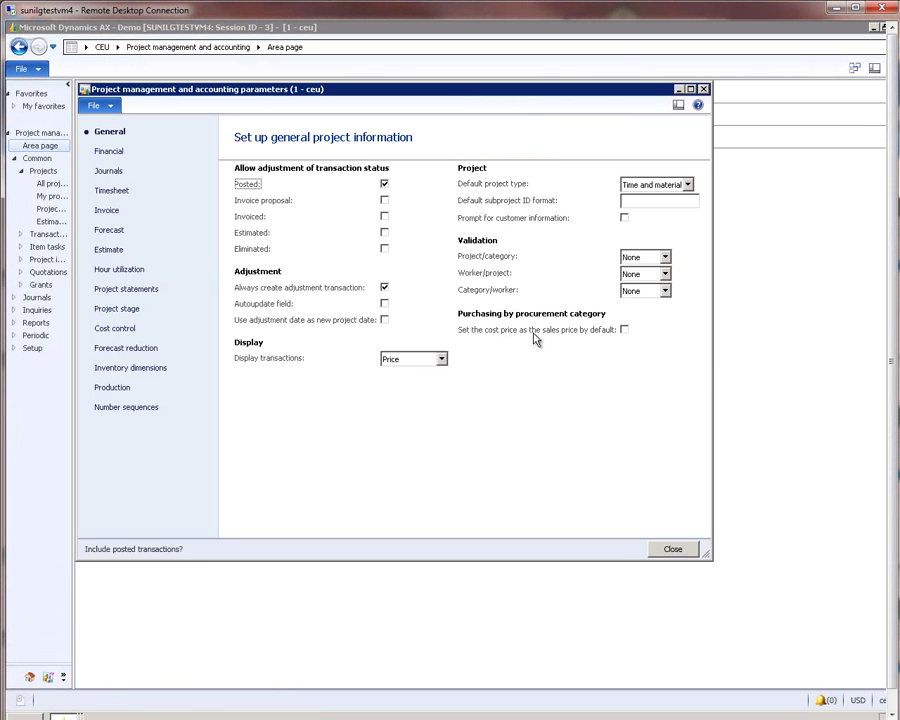
pyautogui.click(116, 329)
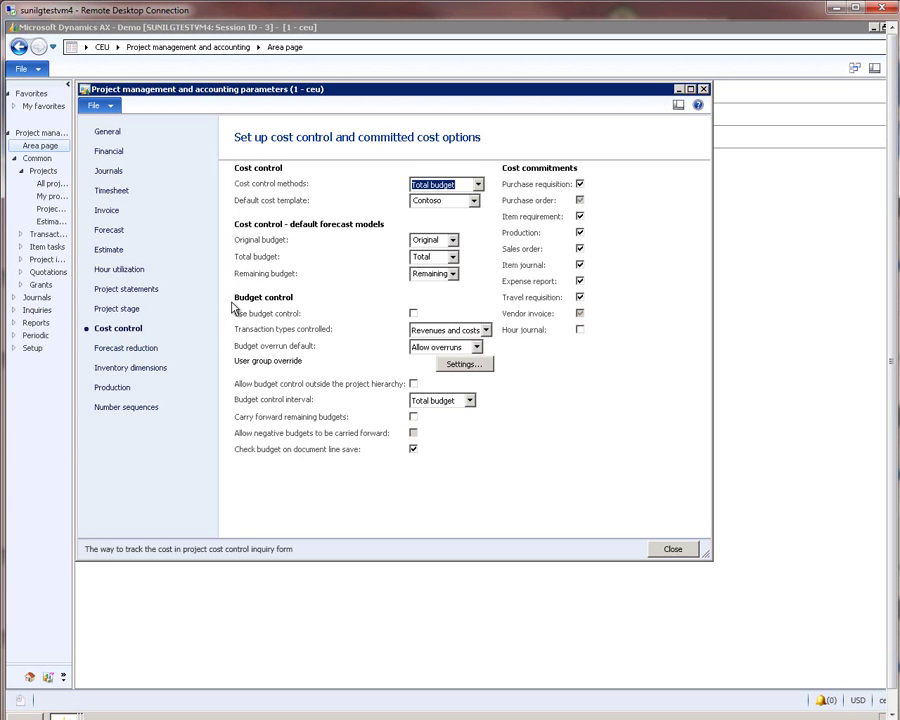
pyautogui.click(414, 313)
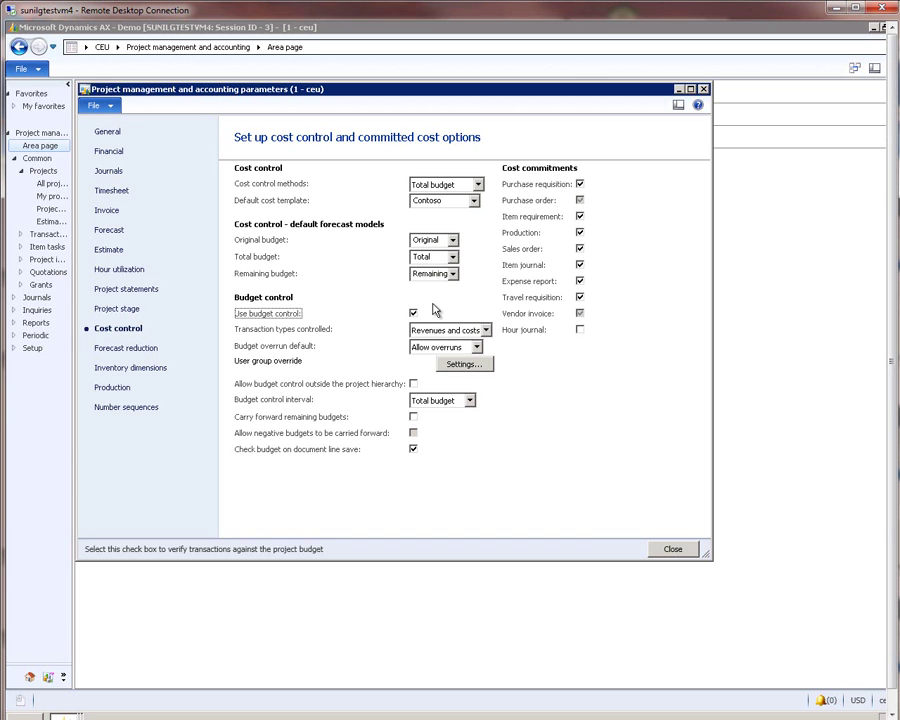
pyautogui.click(487, 331)
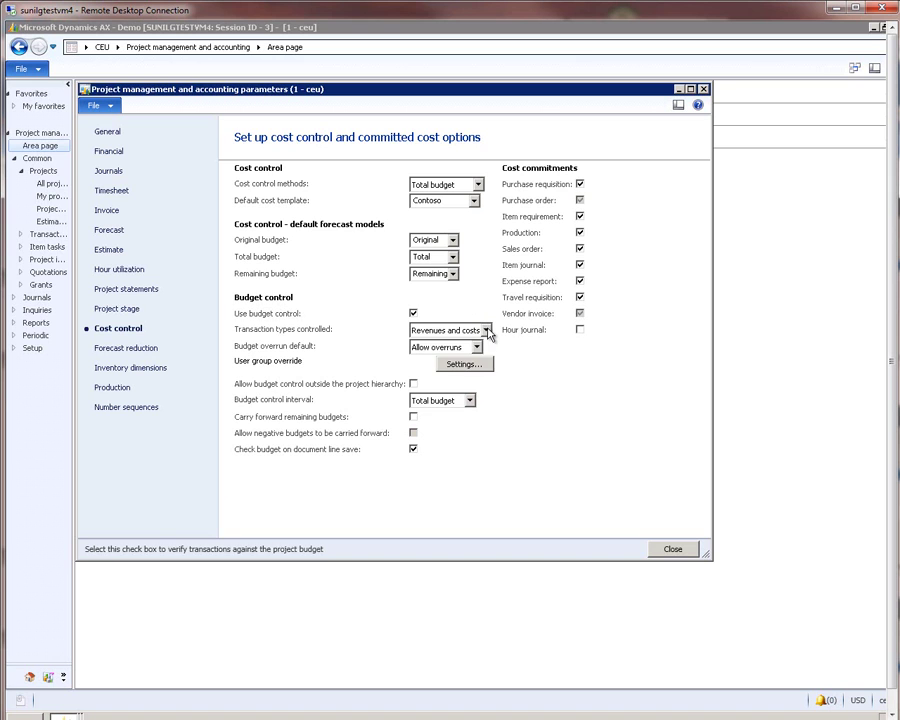
pyautogui.click(487, 331)
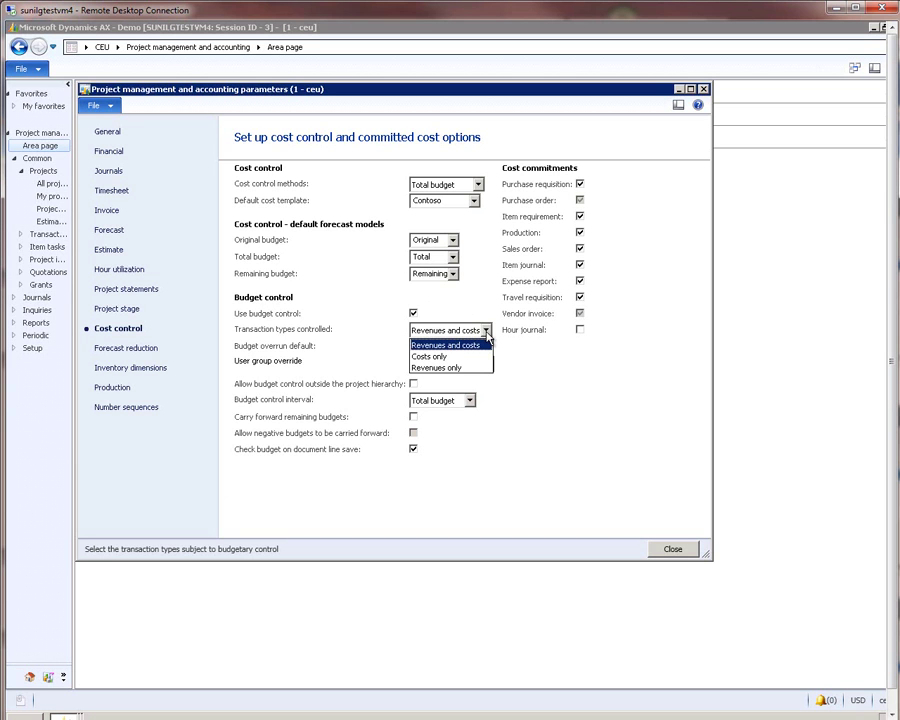
pyautogui.click(445, 360)
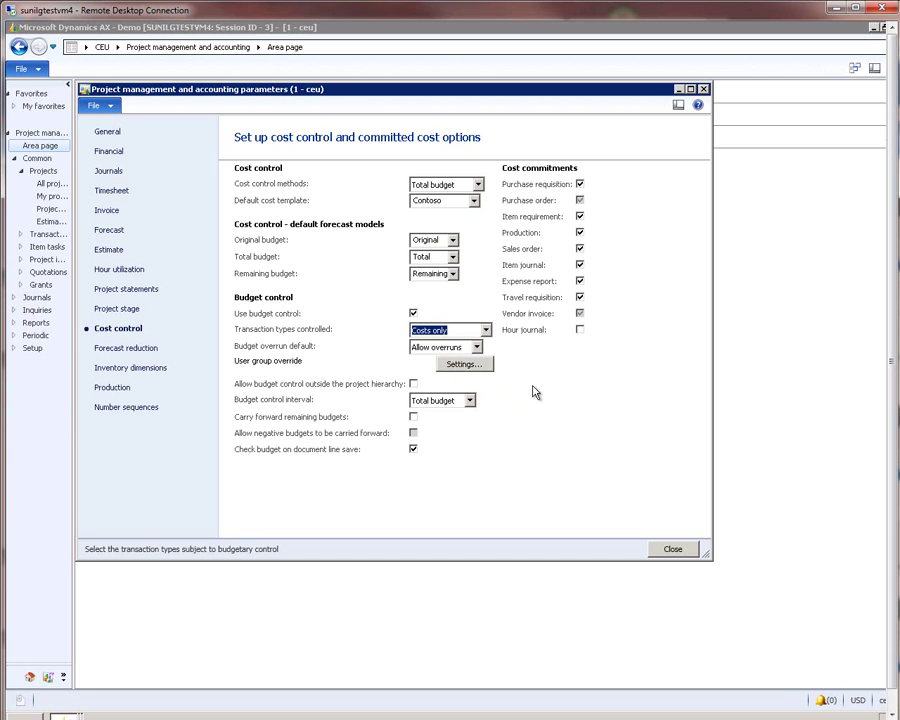
# Set the budget overrun default to Disallow overruns
pyautogui.click(477, 347)
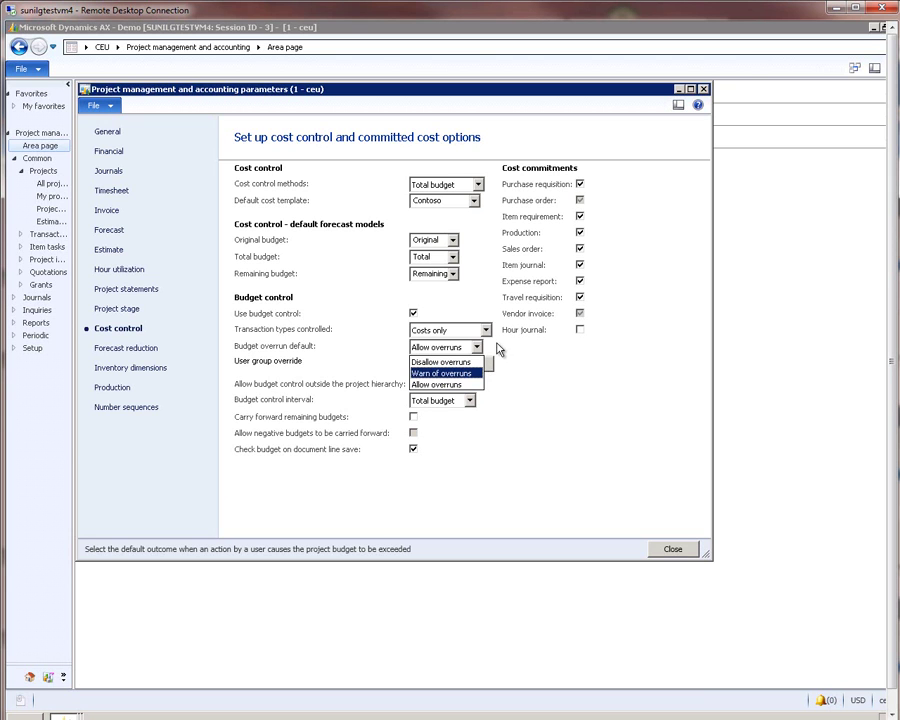
pyautogui.click(497, 351)
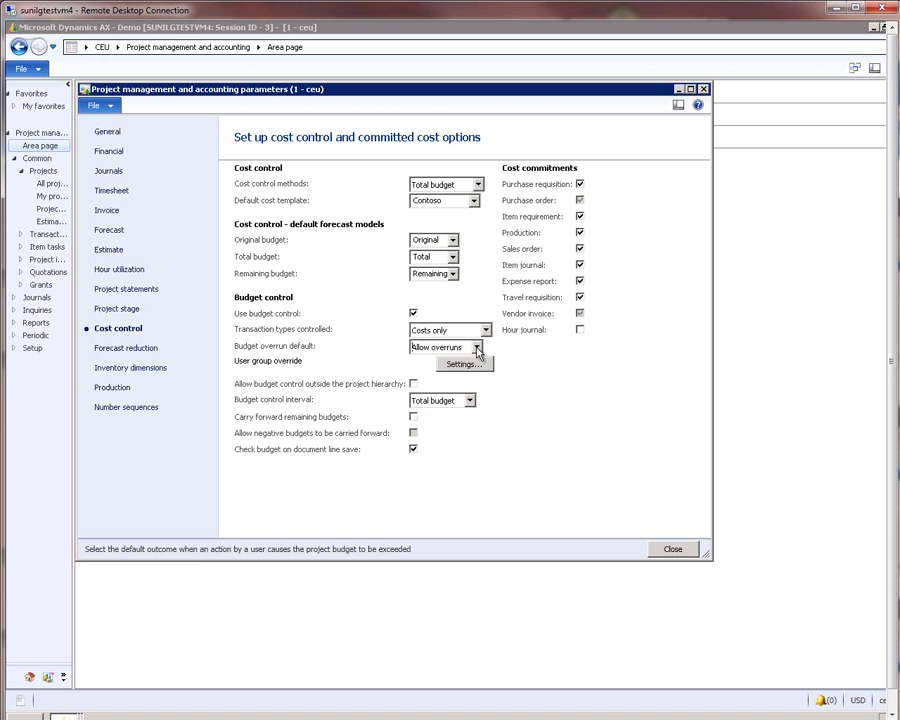
pyautogui.click(477, 347)
pyautogui.click(465, 362)
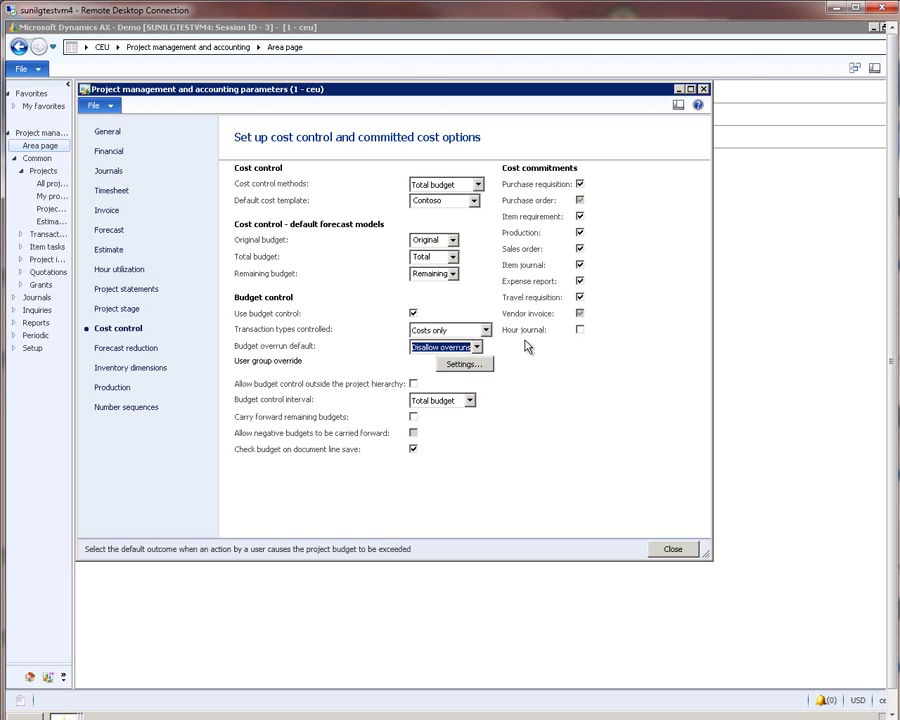
pyautogui.click(413, 384)
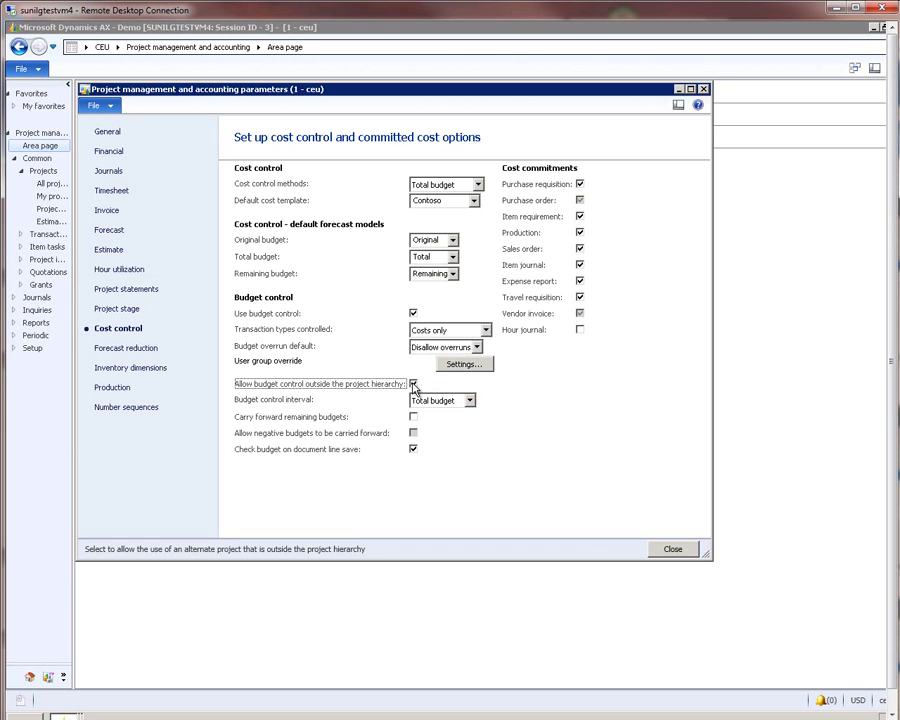
pyautogui.click(413, 385)
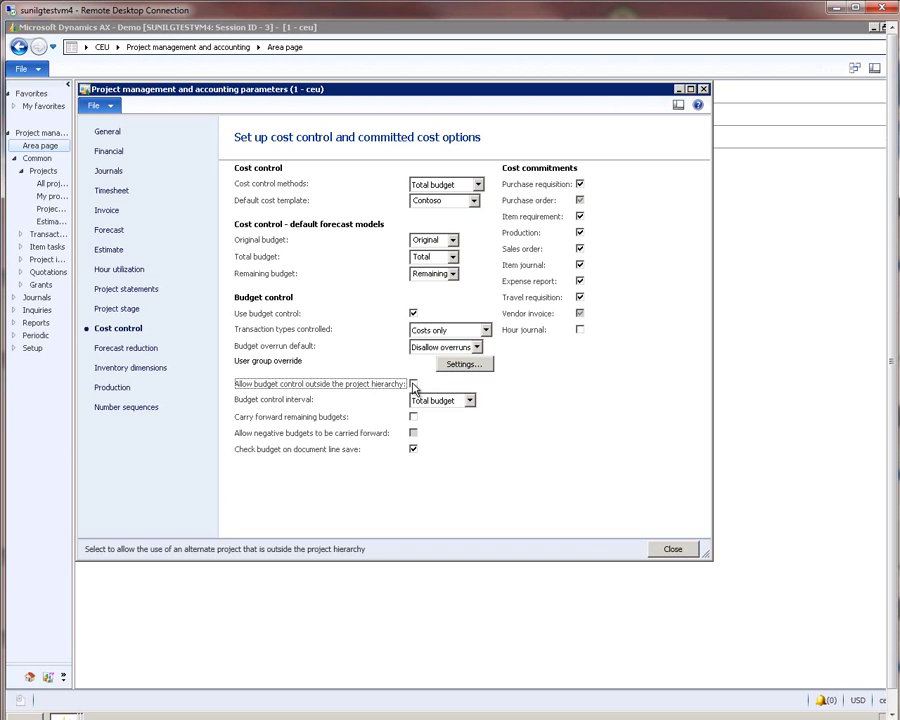
pyautogui.click(470, 400)
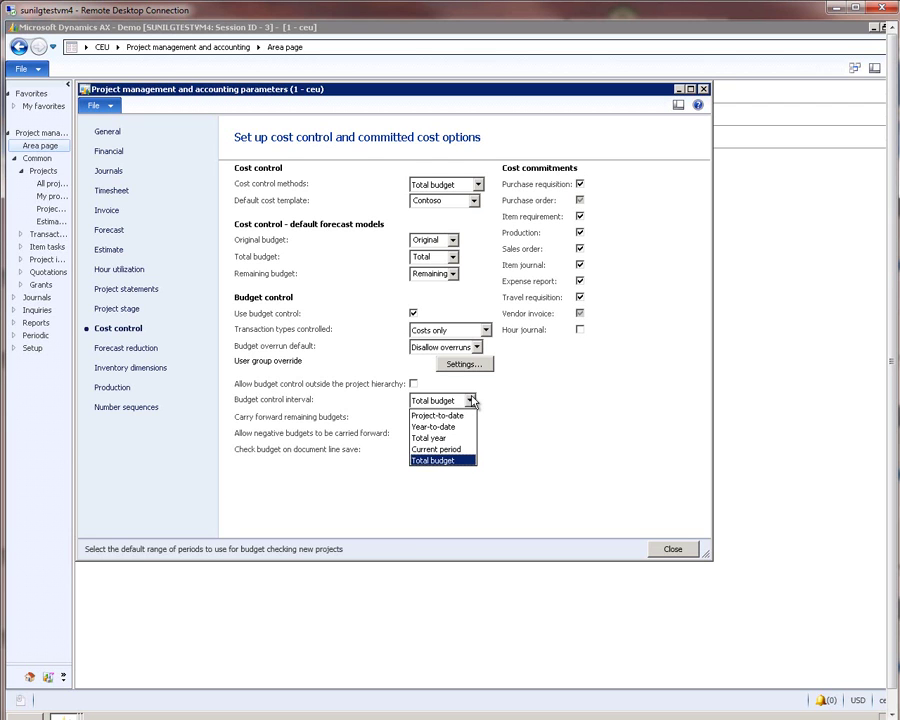
pyautogui.click(472, 401)
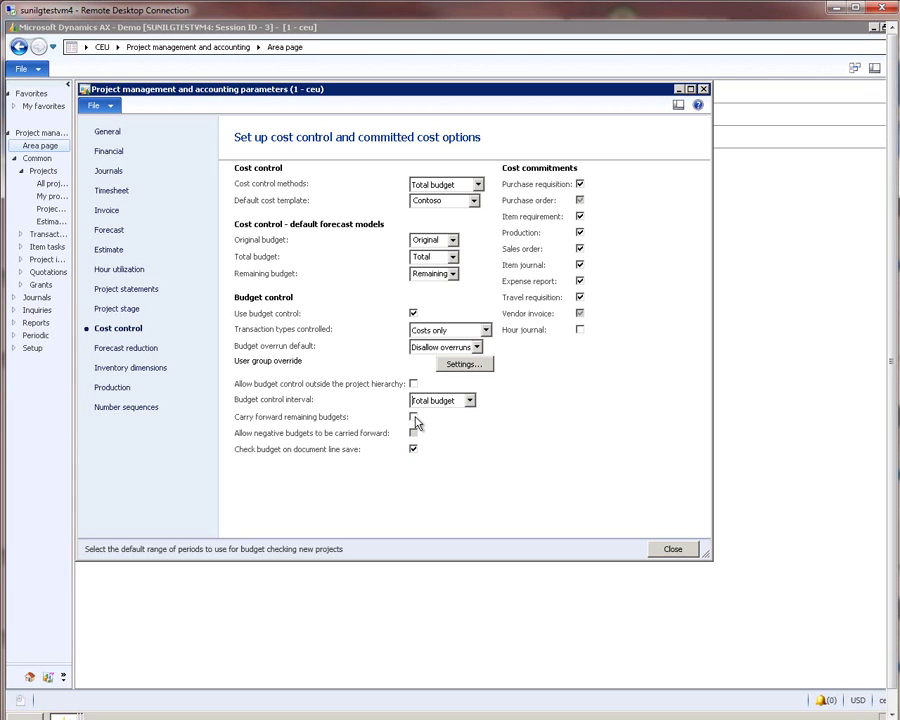
pyautogui.click(413, 418)
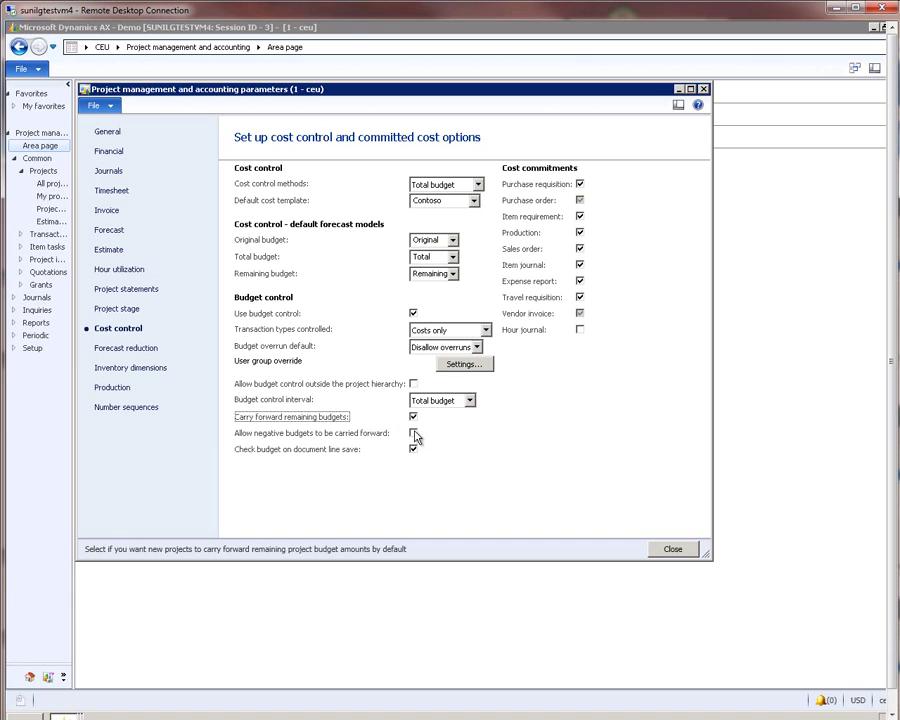
pyautogui.click(413, 416)
# Disable the budget check on document line save and close the project parameters
pyautogui.click(413, 450)
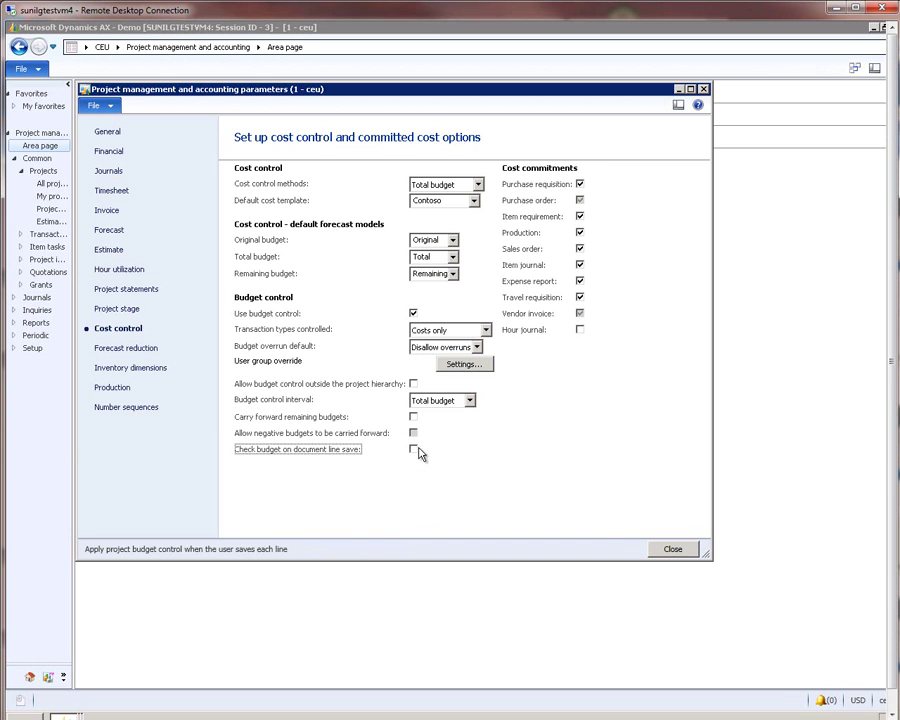
pyautogui.click(673, 550)
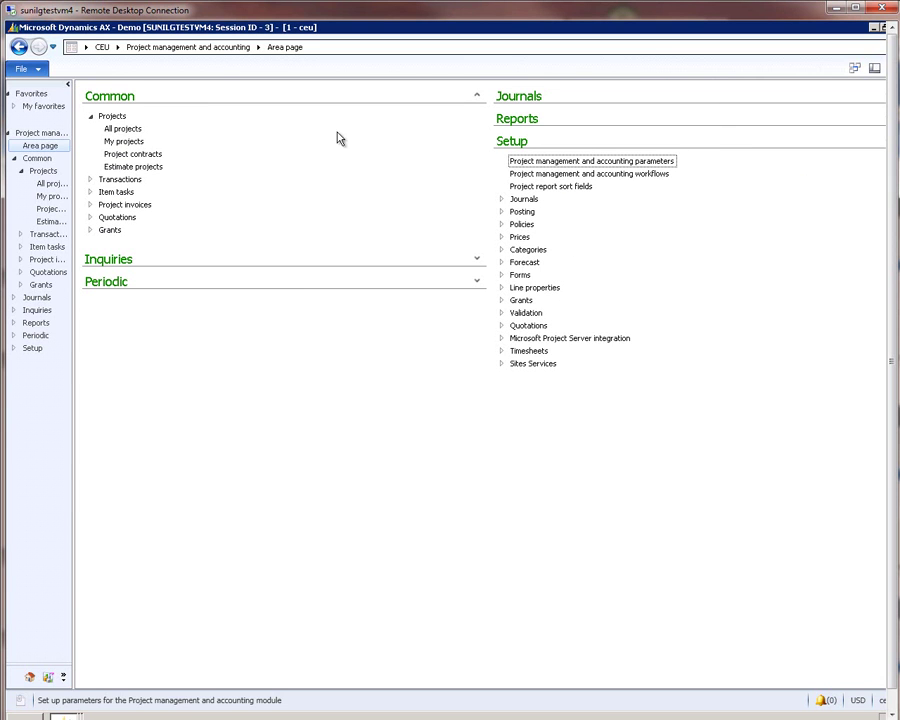
# Open the _ProjectBudgetDemo project from the list of all projects in a maximized window to review its budget control settings
pyautogui.click(125, 129)
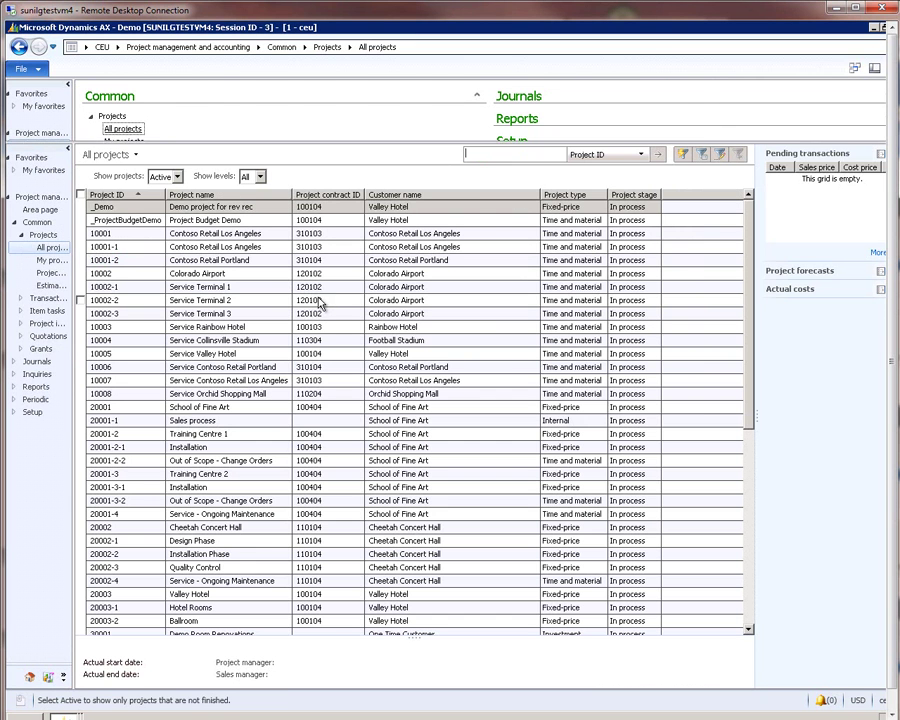
pyautogui.click(141, 222)
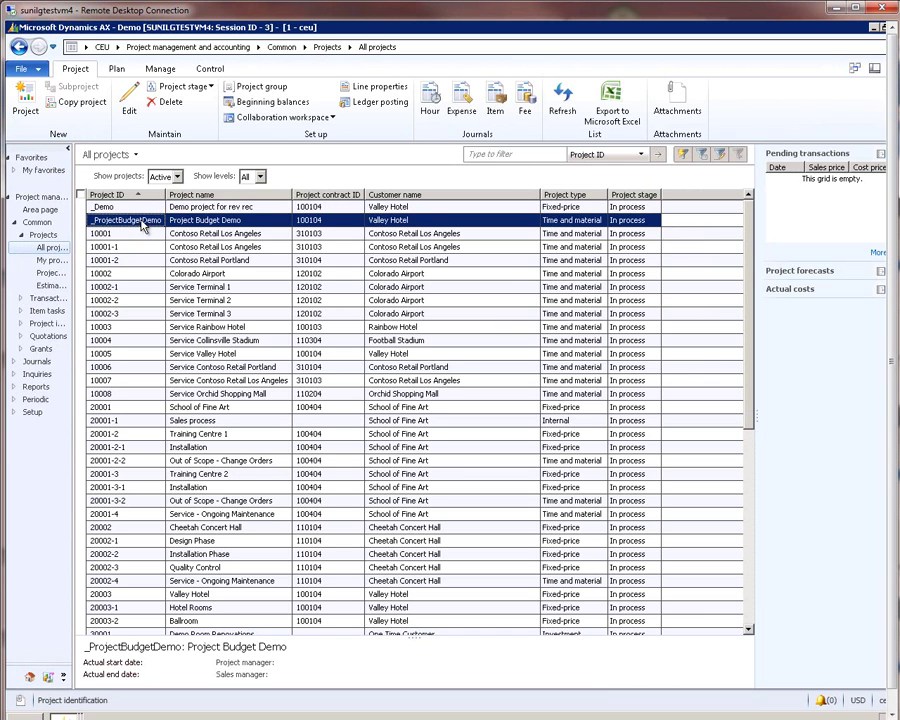
pyautogui.doubleClick(141, 222)
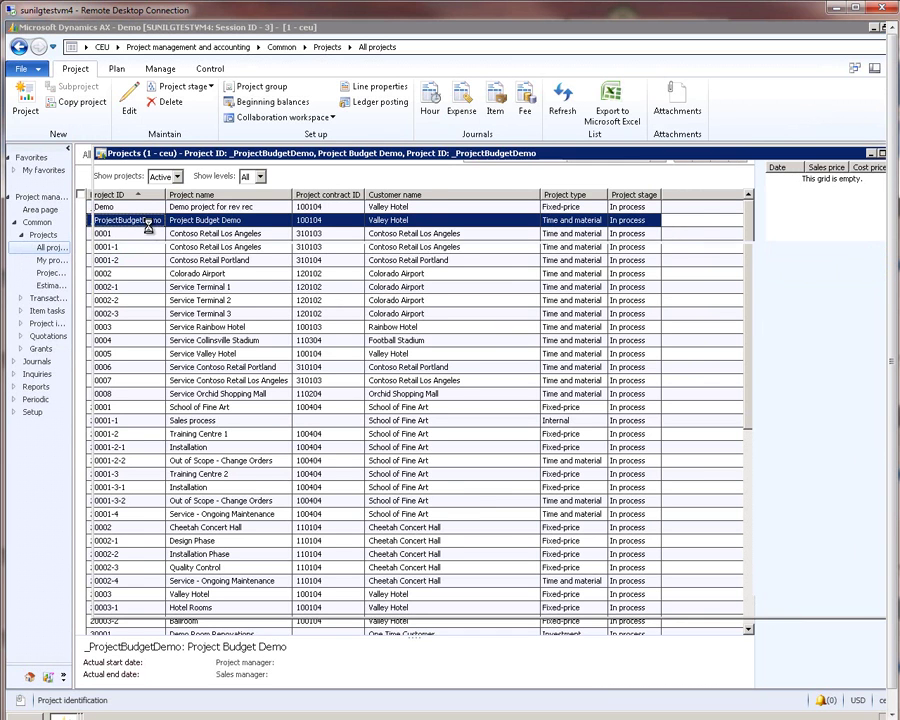
pyautogui.doubleClick(207, 157)
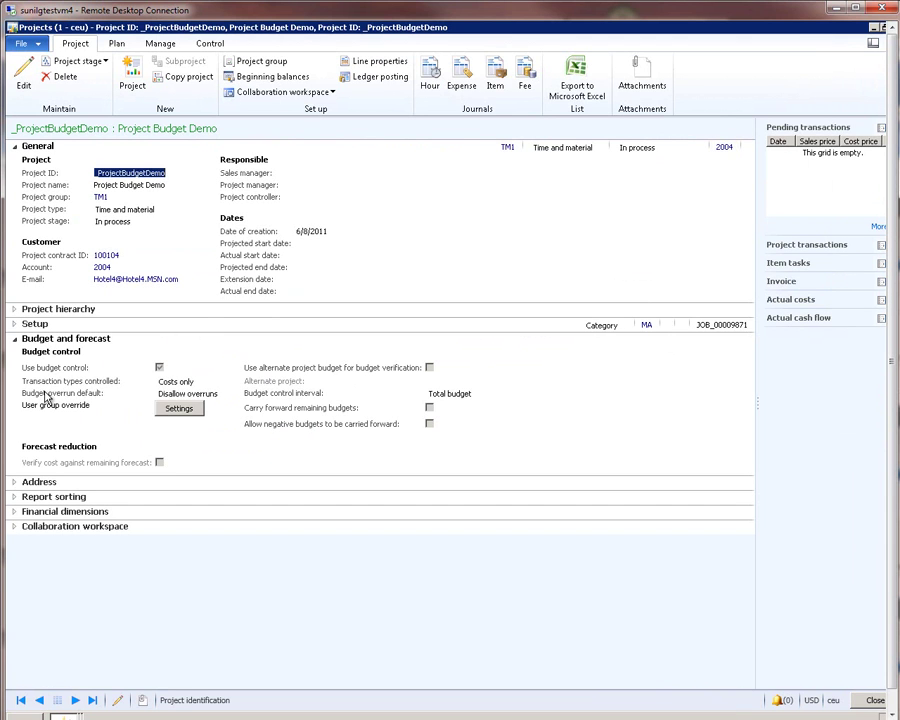
pyautogui.click(160, 368)
# Open the project budget of _ProjectBudgetDemo in a maximized window and expand its revenues section
pyautogui.click(116, 44)
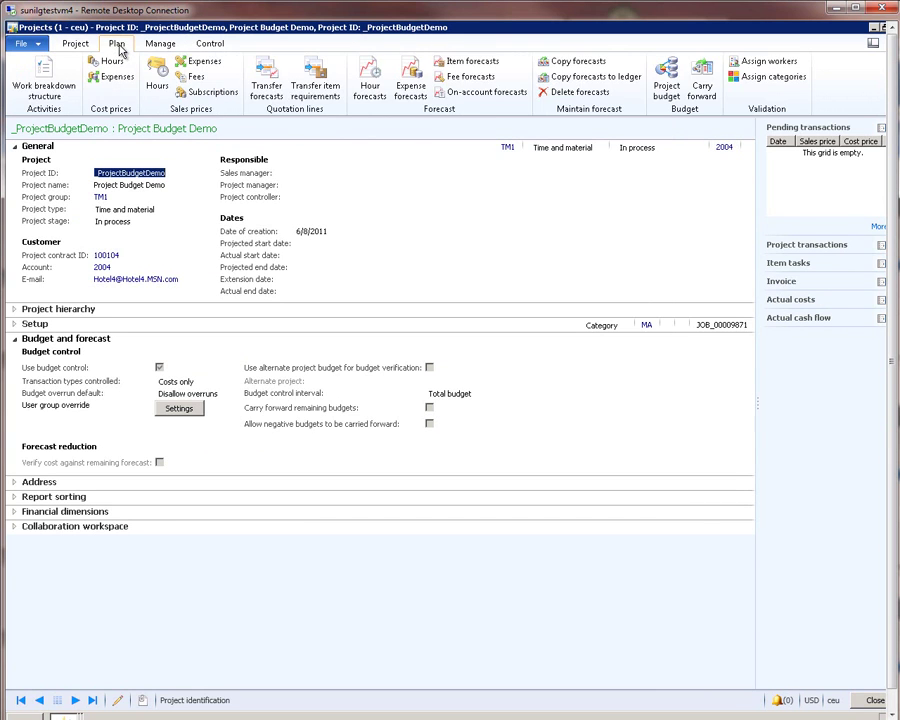
pyautogui.click(668, 82)
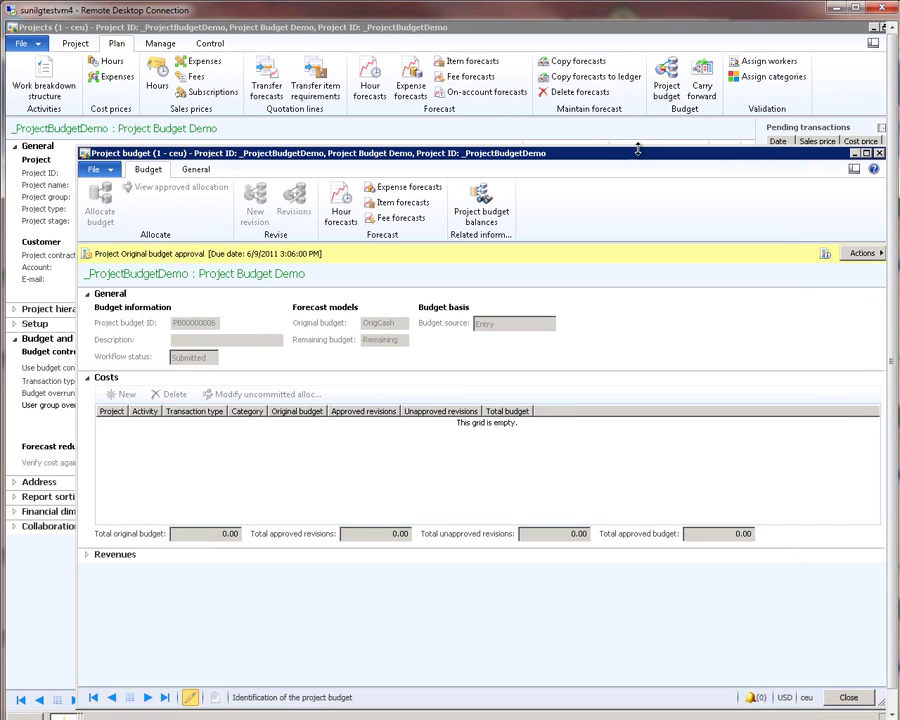
pyautogui.doubleClick(584, 160)
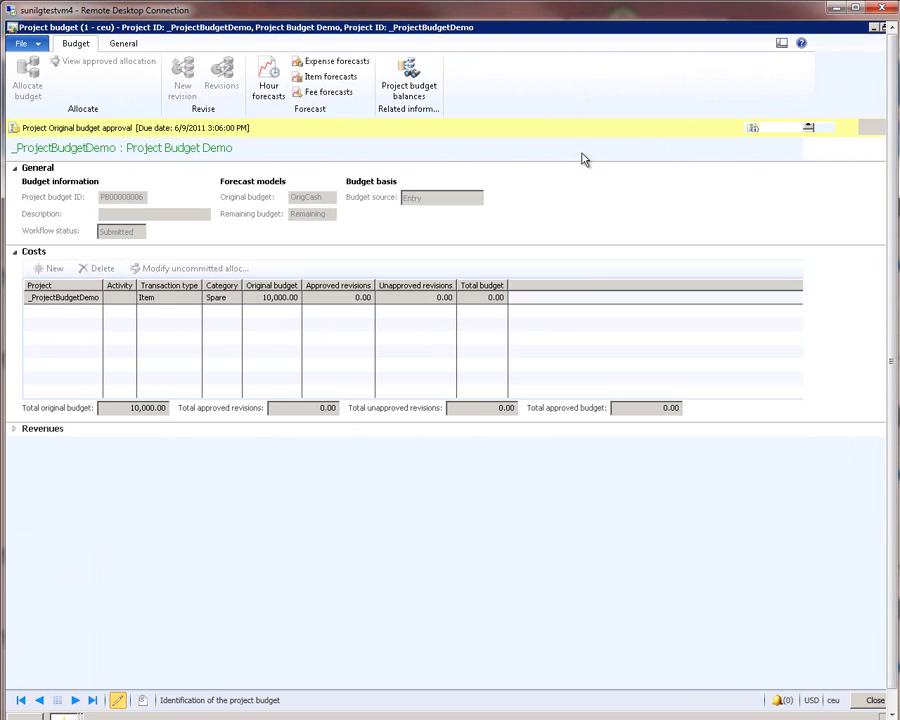
pyautogui.click(60, 431)
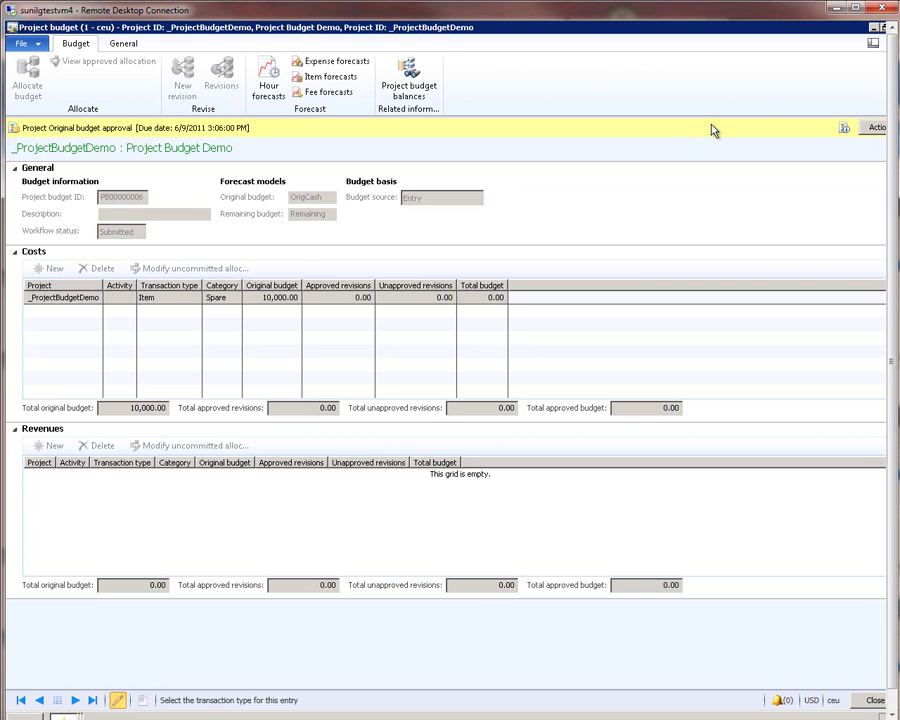
# Approve the project's submitted original budget in the workflow and dismiss the resulting message log
pyautogui.click(872, 127)
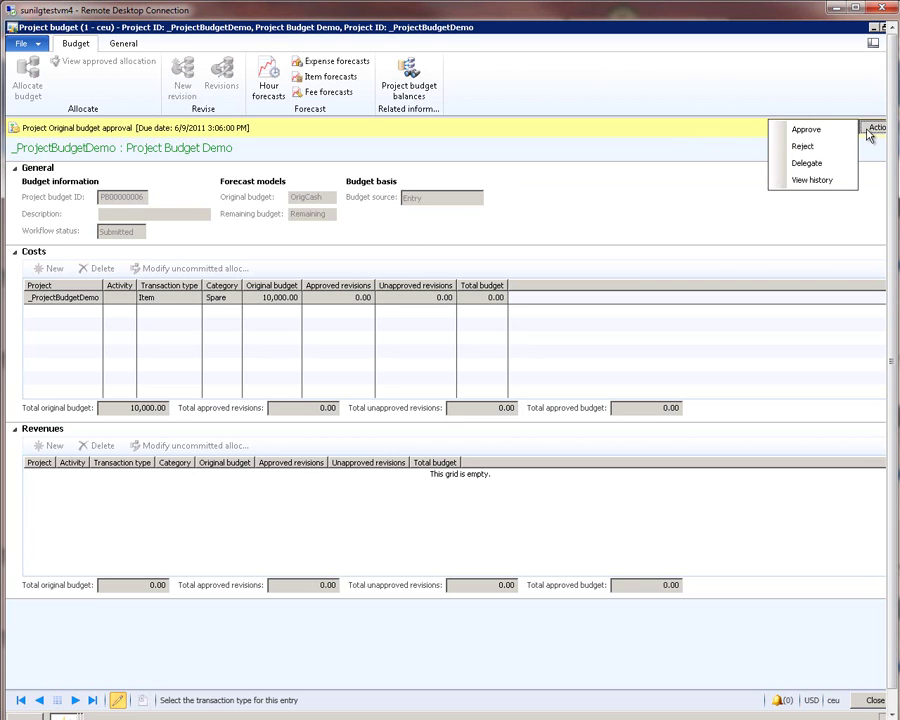
pyautogui.click(818, 131)
pyautogui.click(498, 409)
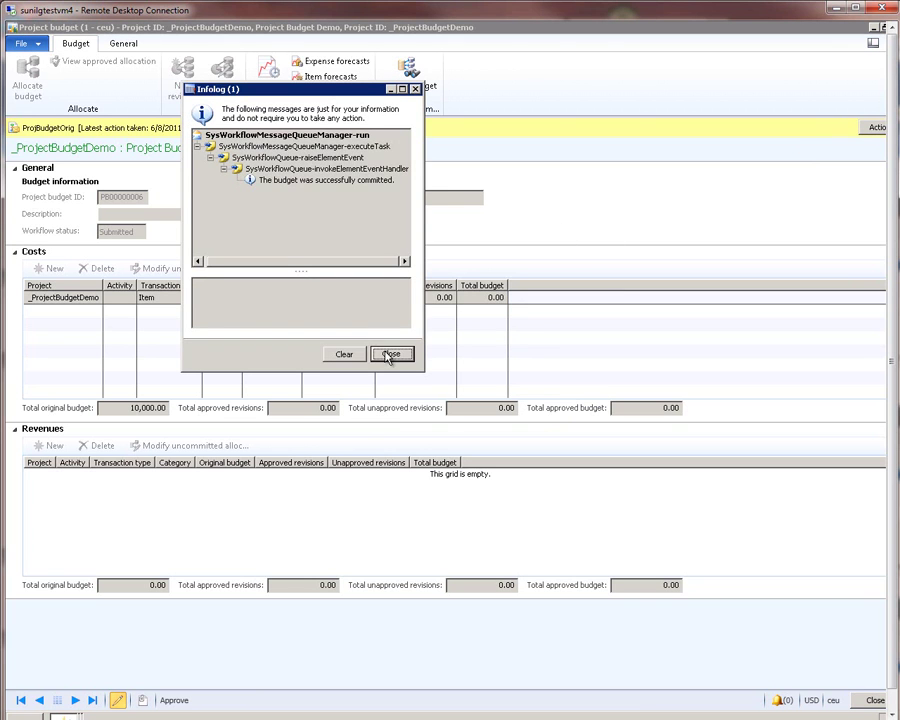
pyautogui.click(390, 354)
# Refresh the project budget, suppress the shortcut-change notice for the future, and select the total budget of the Spare cost line
pyautogui.press('F5')
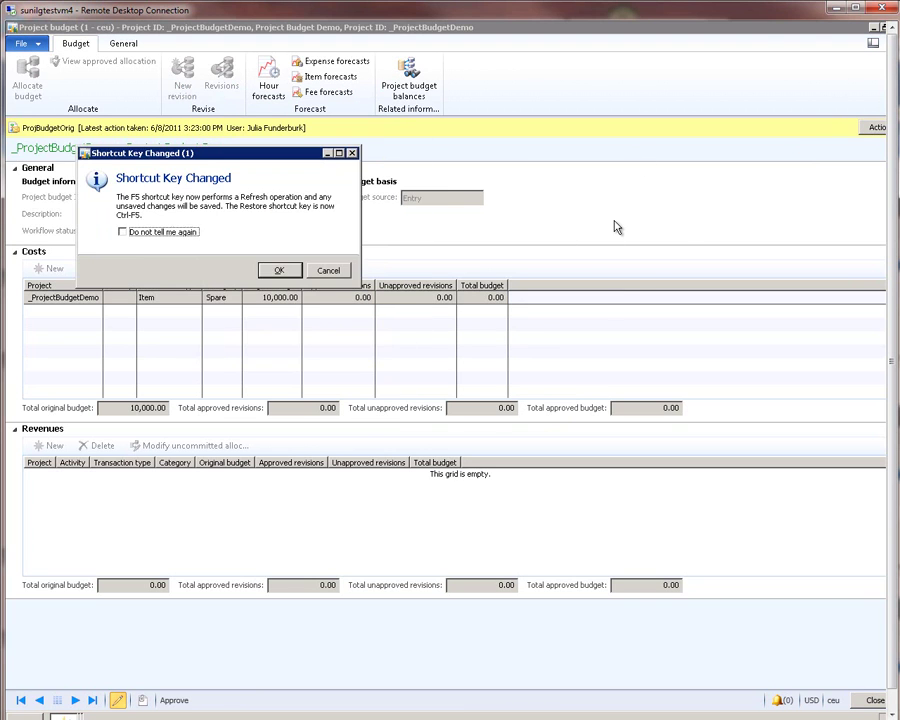
pyautogui.click(165, 232)
pyautogui.click(279, 270)
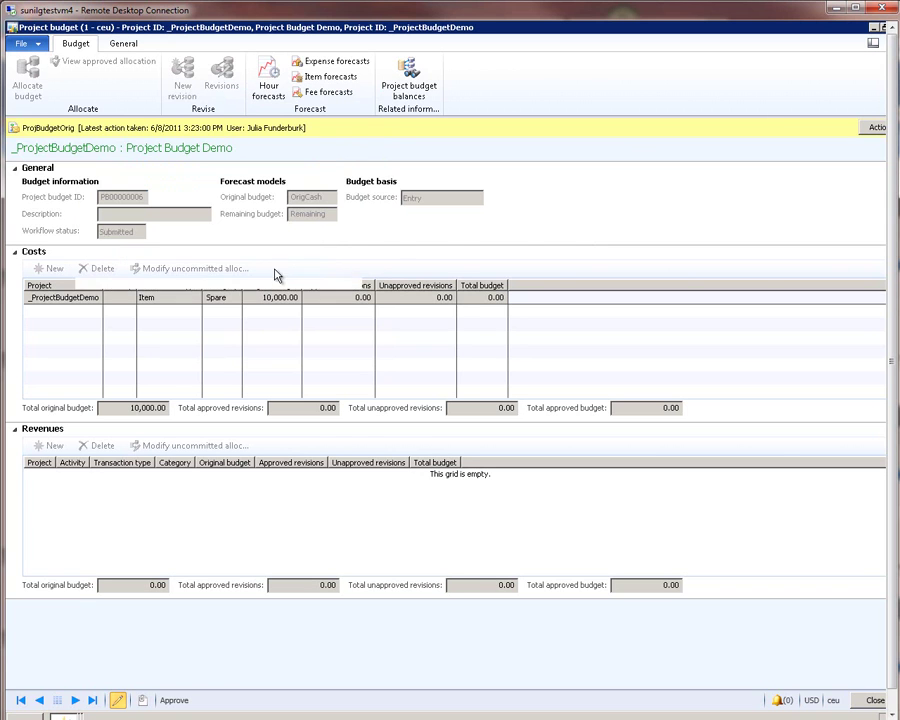
pyautogui.click(482, 299)
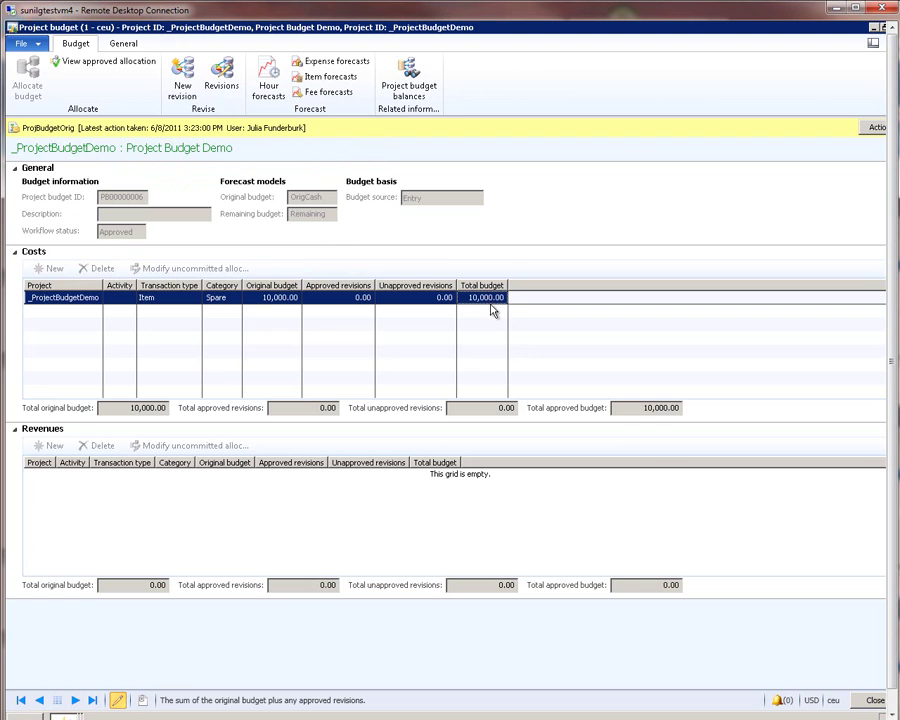
# Create a new budget revision with a revision amount of 5000 on the Spare item cost line
pyautogui.click(183, 80)
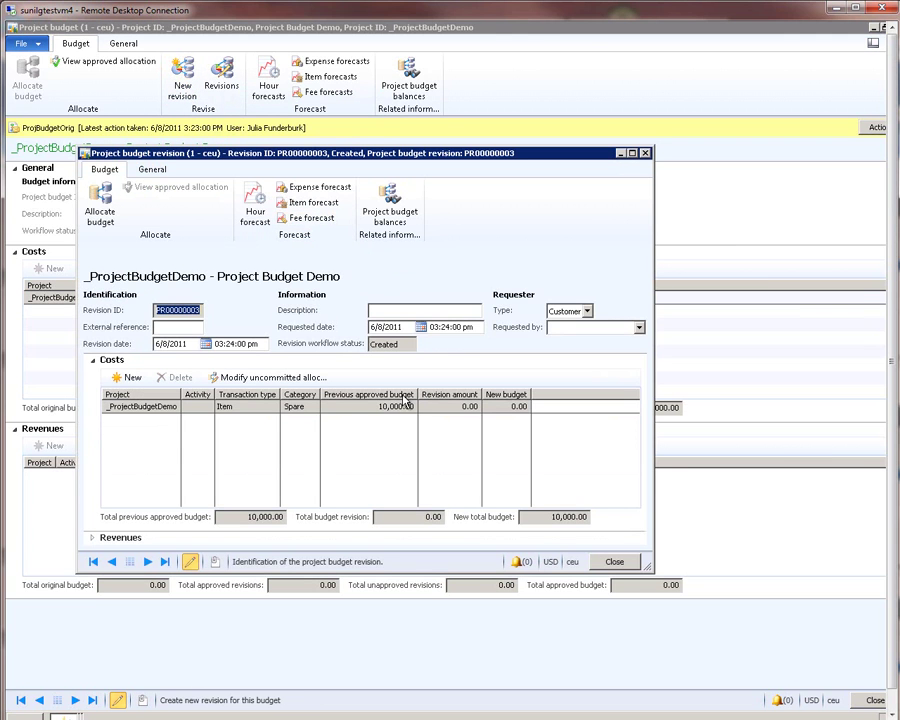
pyautogui.click(465, 407)
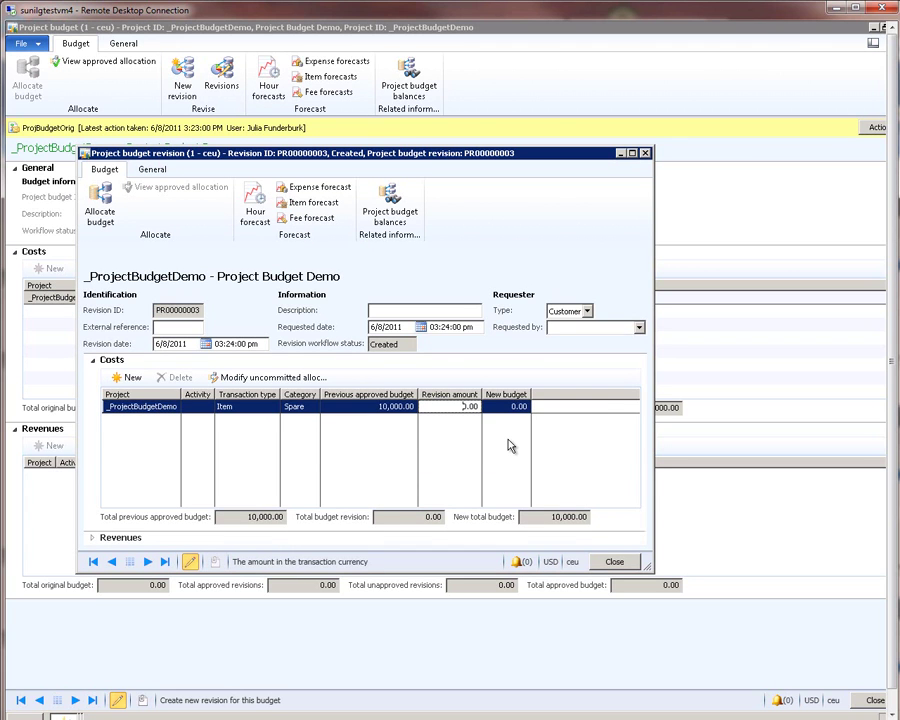
pyautogui.write('5000')
pyautogui.press('Tab')
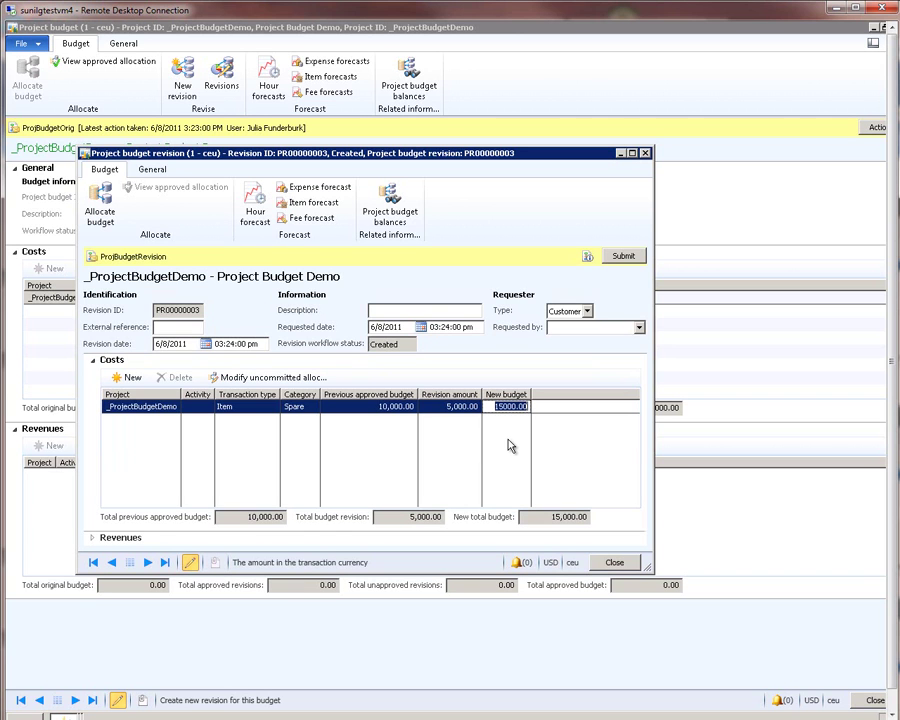
# Submit the budget revision to the workflow and approve it, dismissing the message log and closing the revision
pyautogui.click(622, 258)
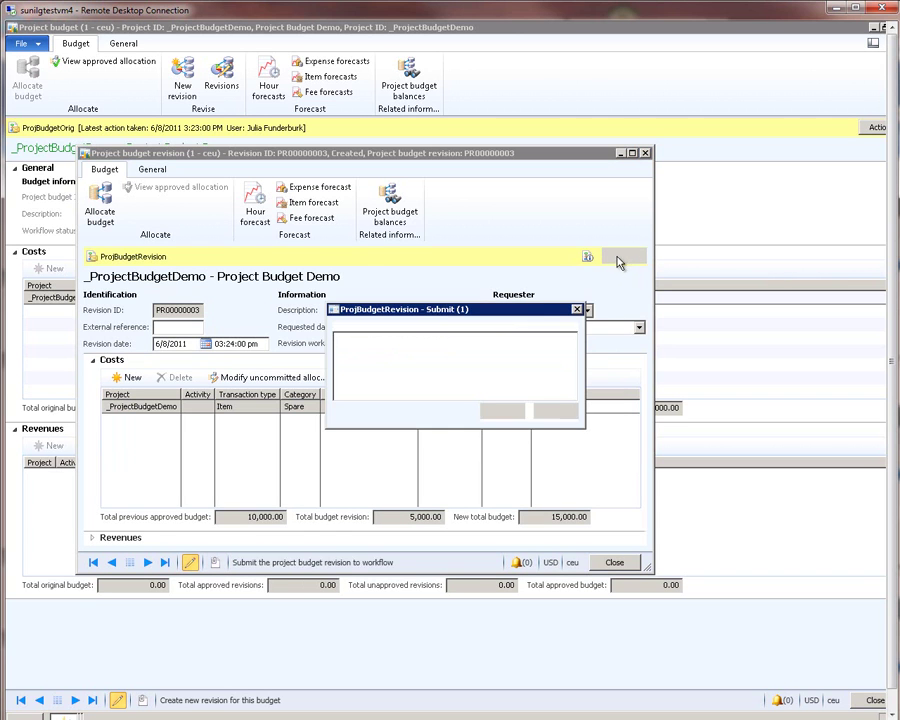
pyautogui.click(501, 412)
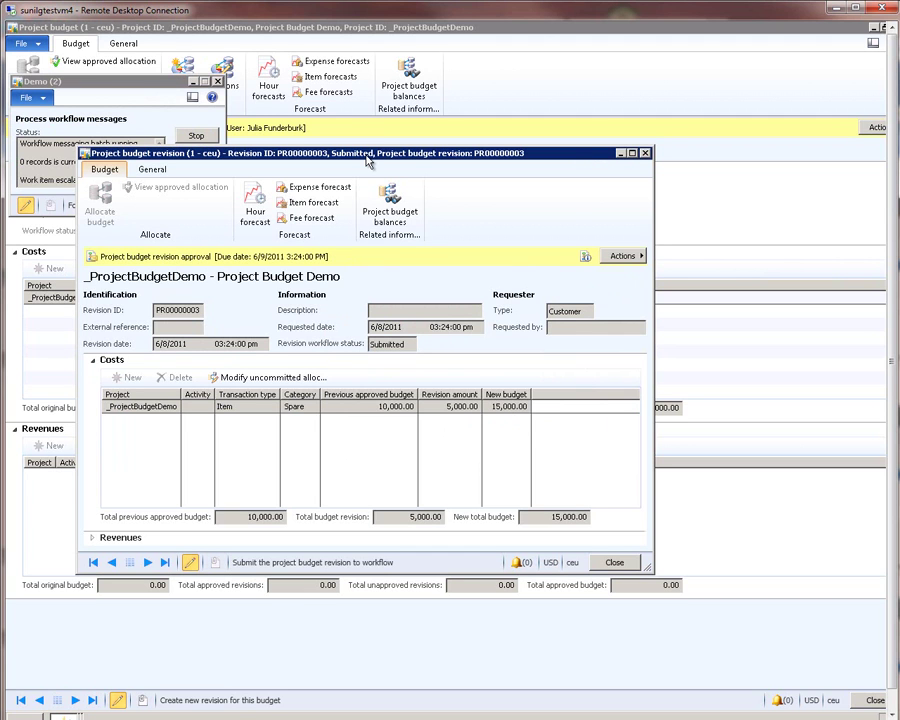
pyautogui.click(638, 258)
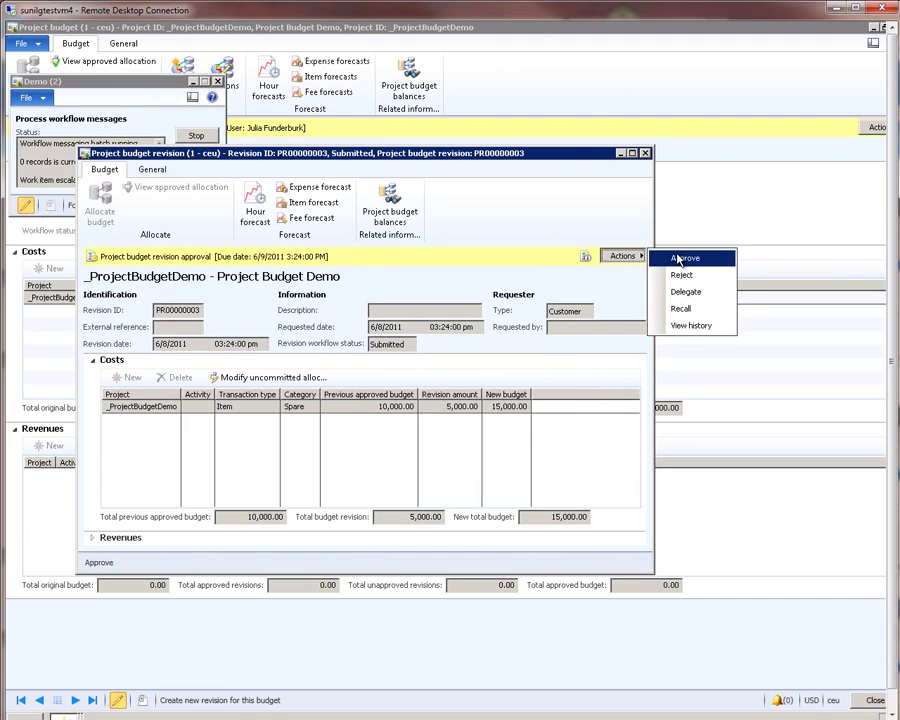
pyautogui.click(680, 259)
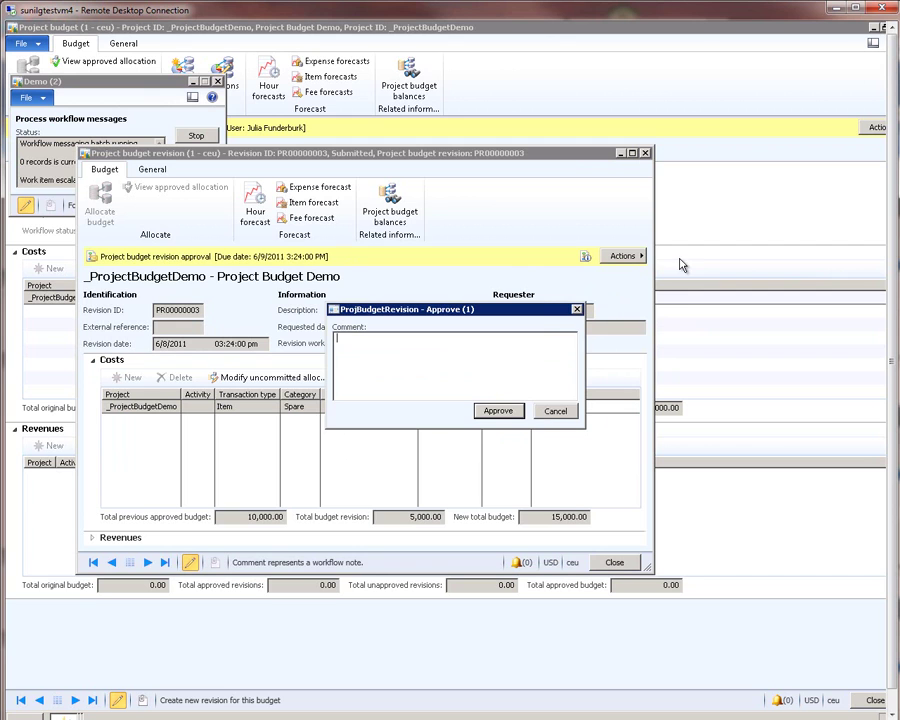
pyautogui.click(498, 412)
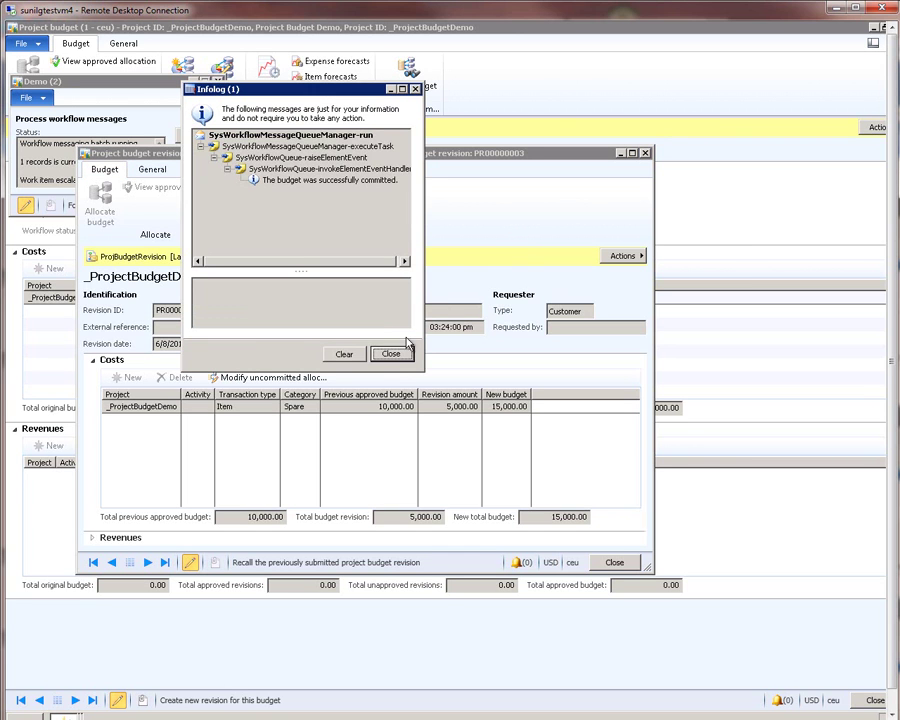
pyautogui.click(390, 355)
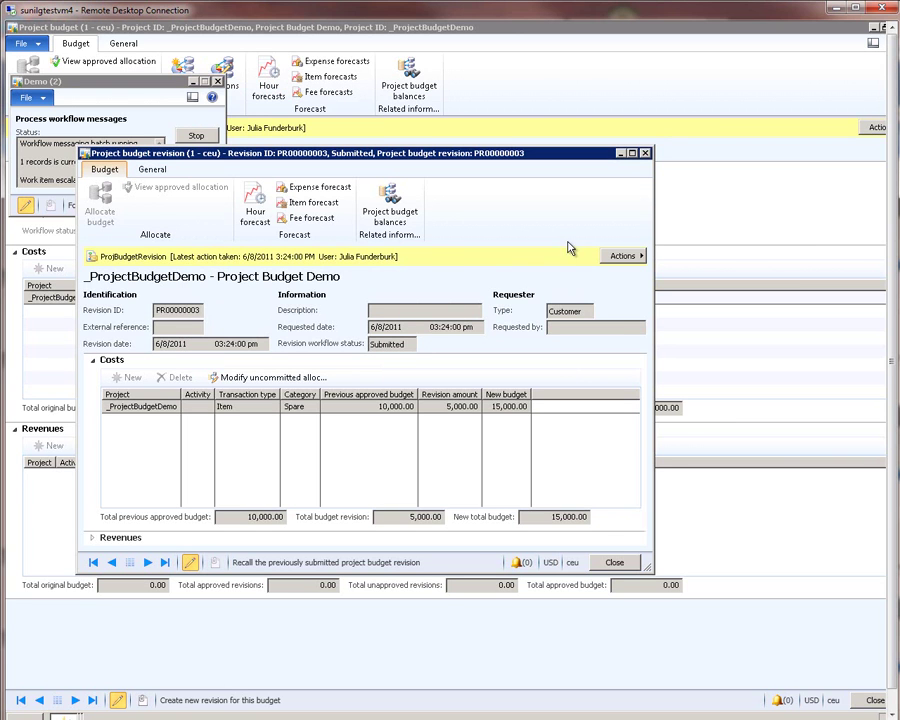
pyautogui.click(614, 563)
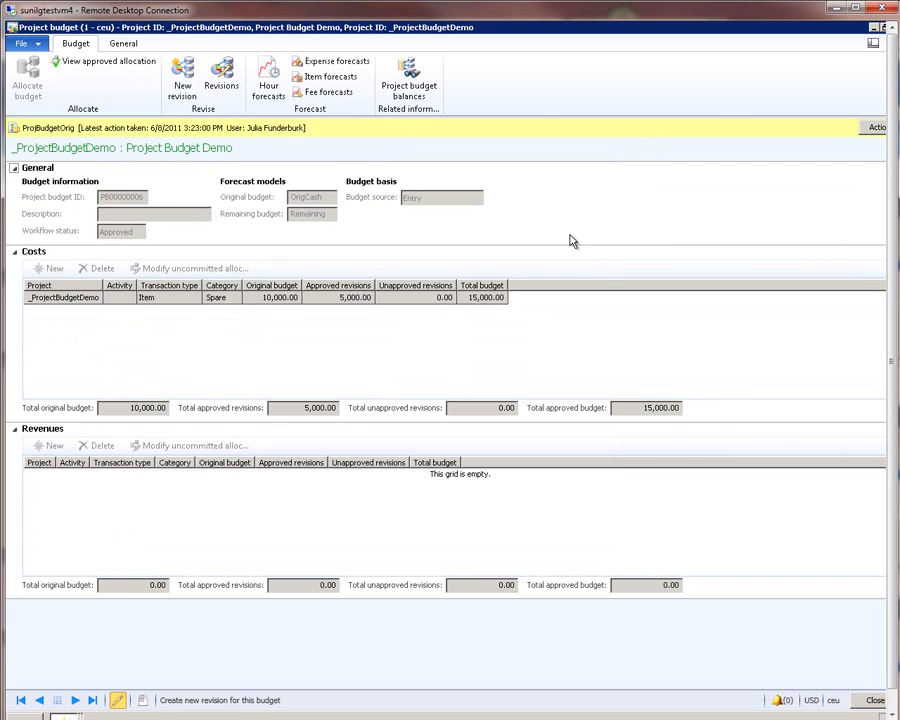
# Check the Spare cost line's total budget and approved revisions, and return to the project with the workflow message window minimized
pyautogui.click(479, 300)
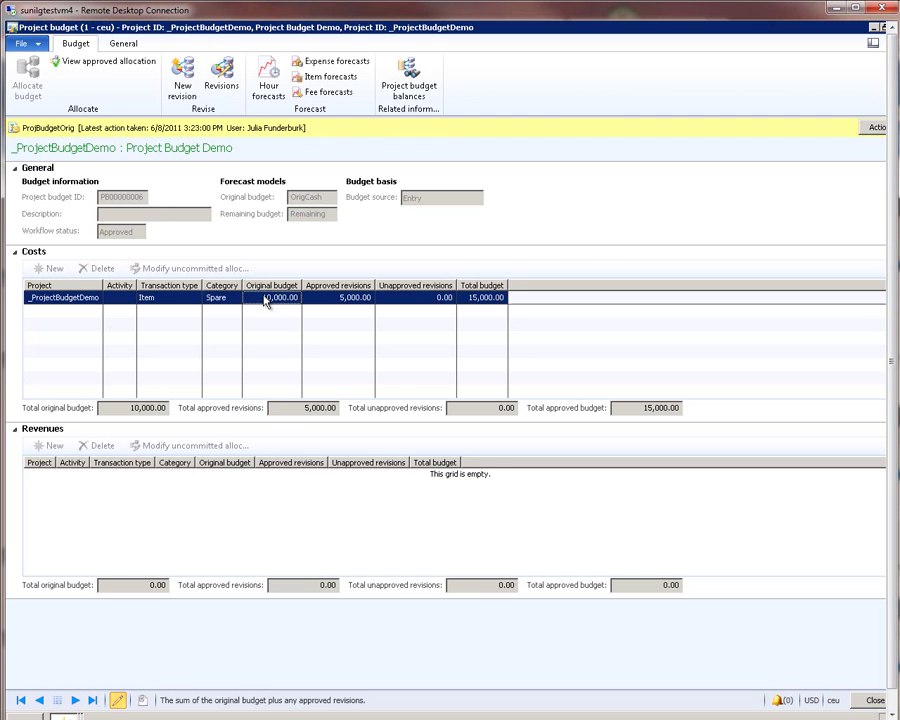
pyautogui.click(343, 303)
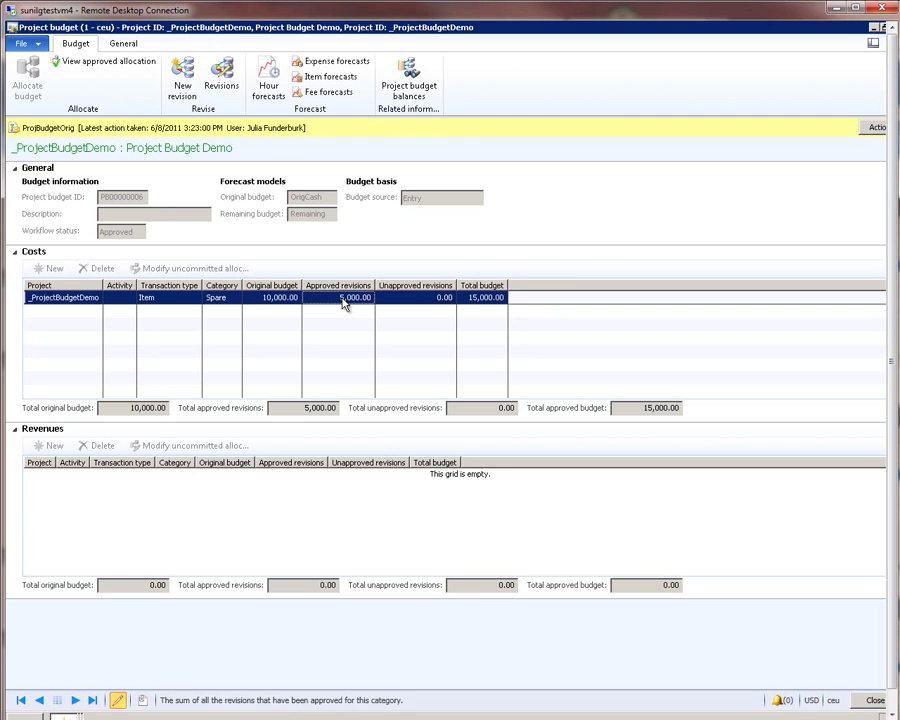
pyautogui.click(777, 222)
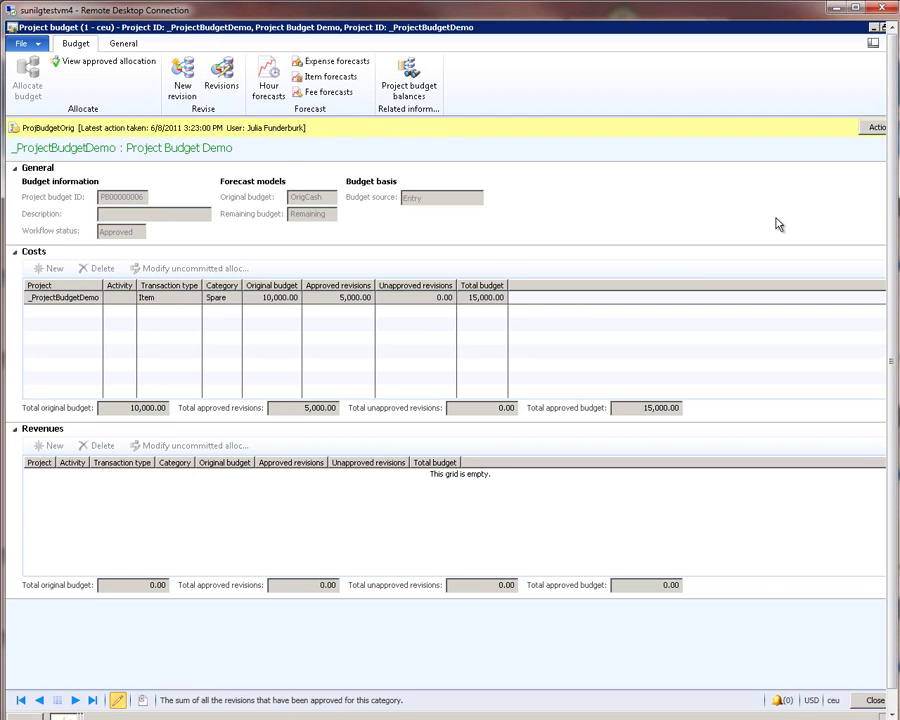
pyautogui.click(875, 701)
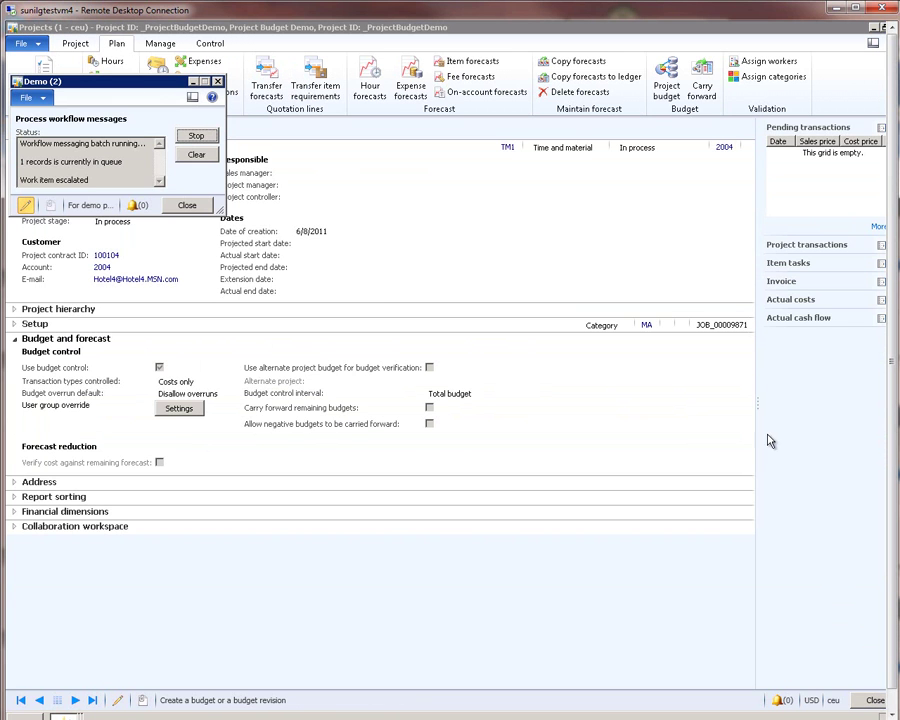
pyautogui.click(191, 82)
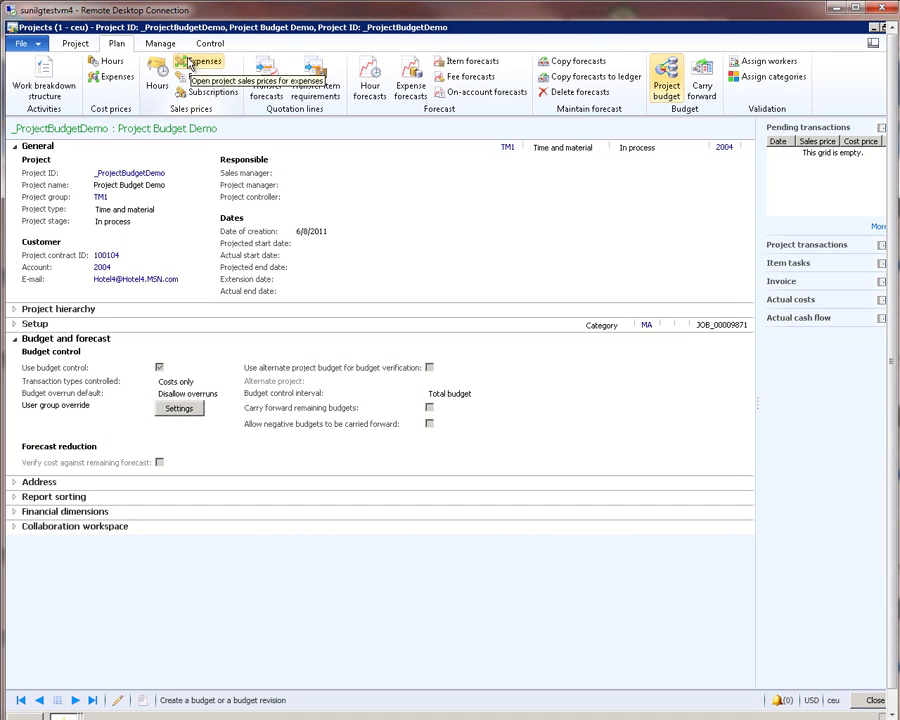
# Create a purchase order from the project for vendor account 1001
pyautogui.click(161, 44)
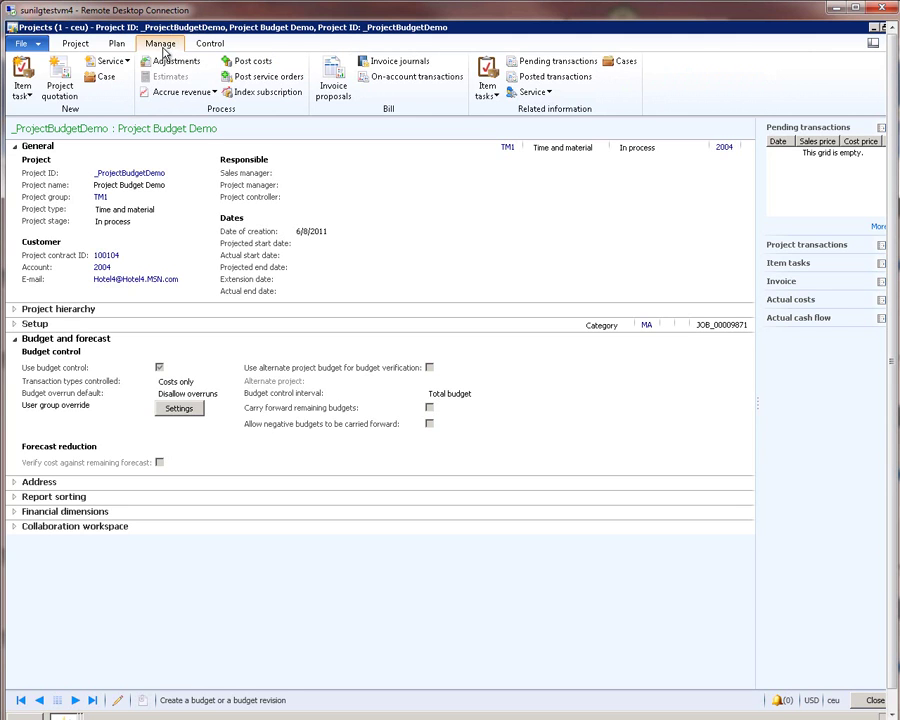
pyautogui.click(24, 89)
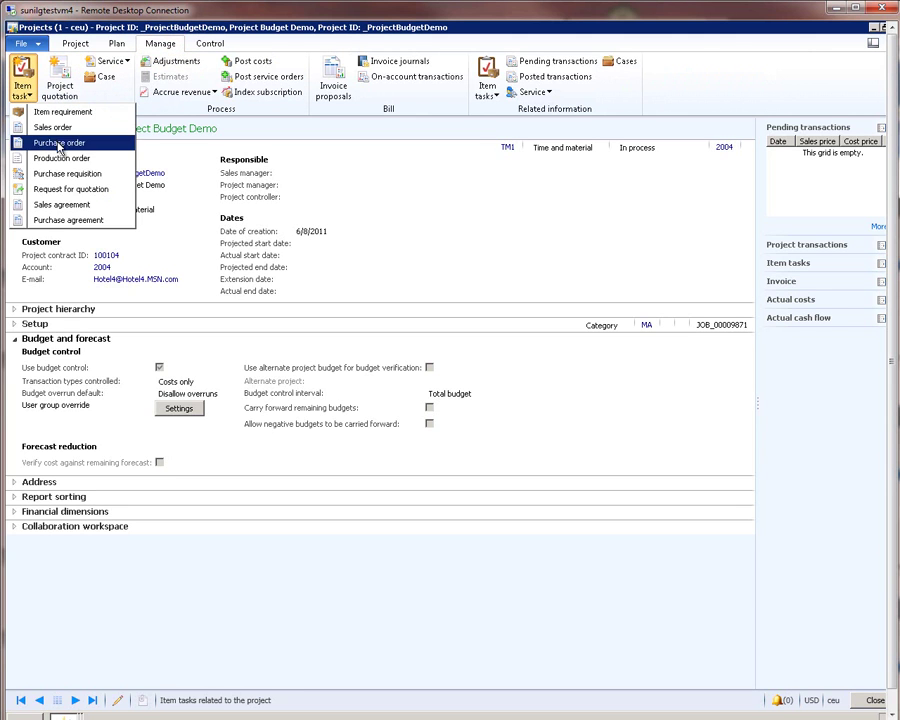
pyautogui.click(120, 142)
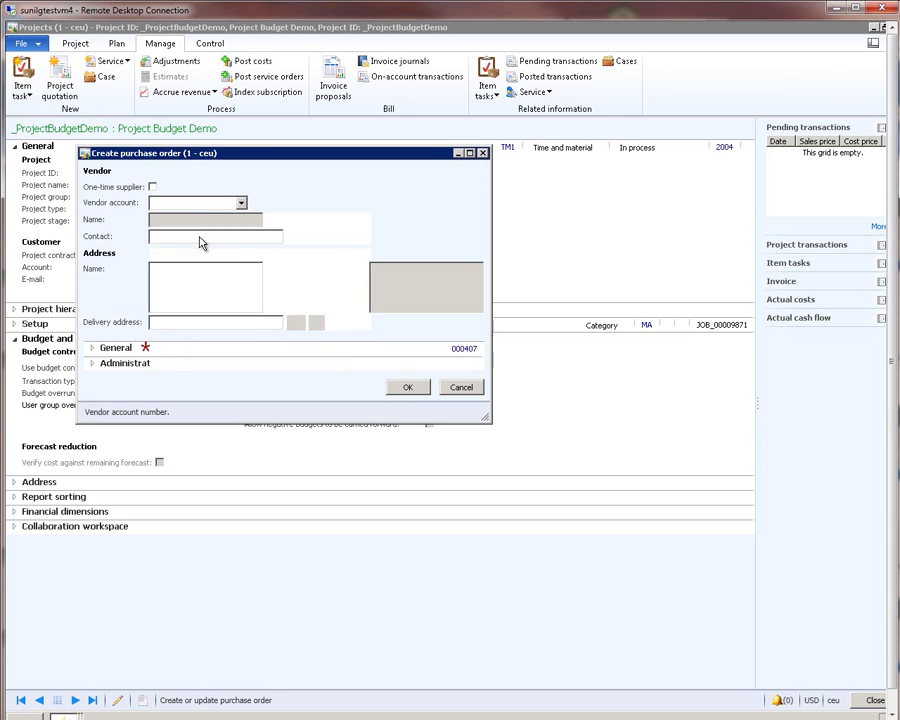
pyautogui.click(440, 415)
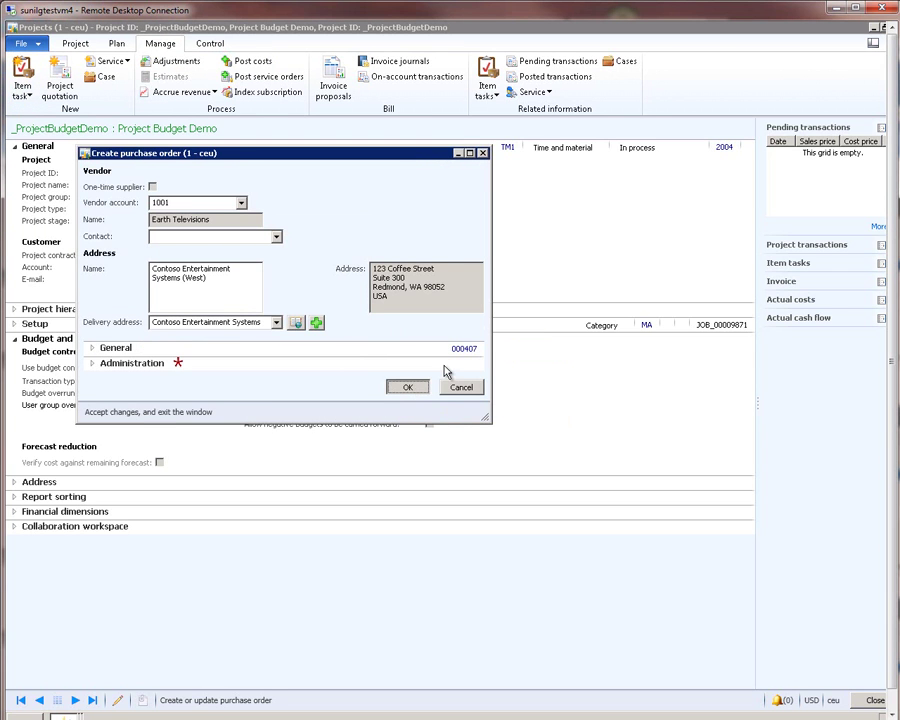
pyautogui.press('Return')
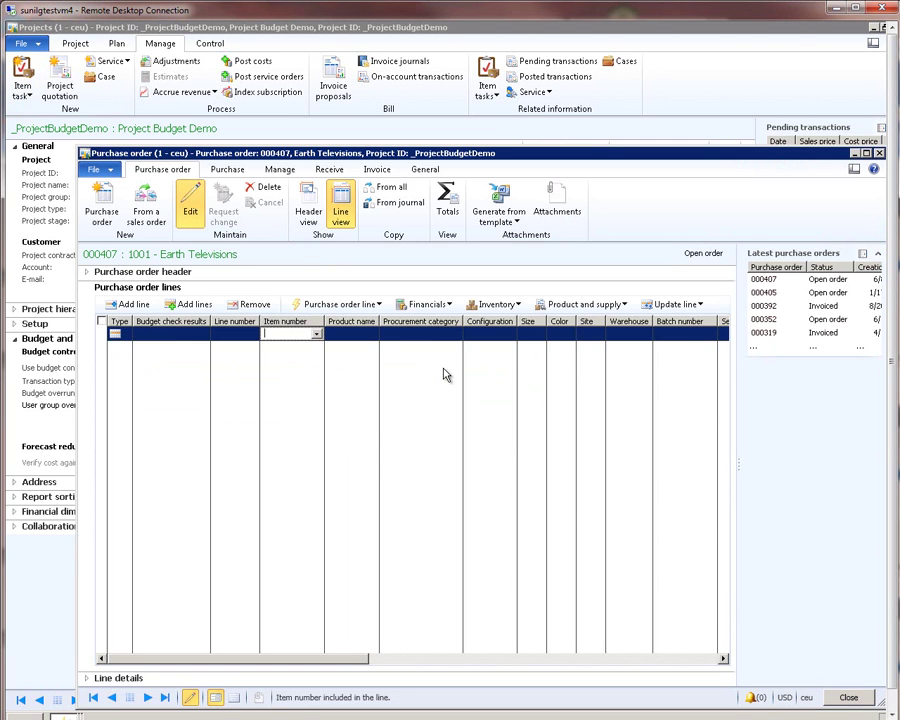
# Leave the item number of the purchase order line empty and set its procurement category to Phones
pyautogui.click(317, 334)
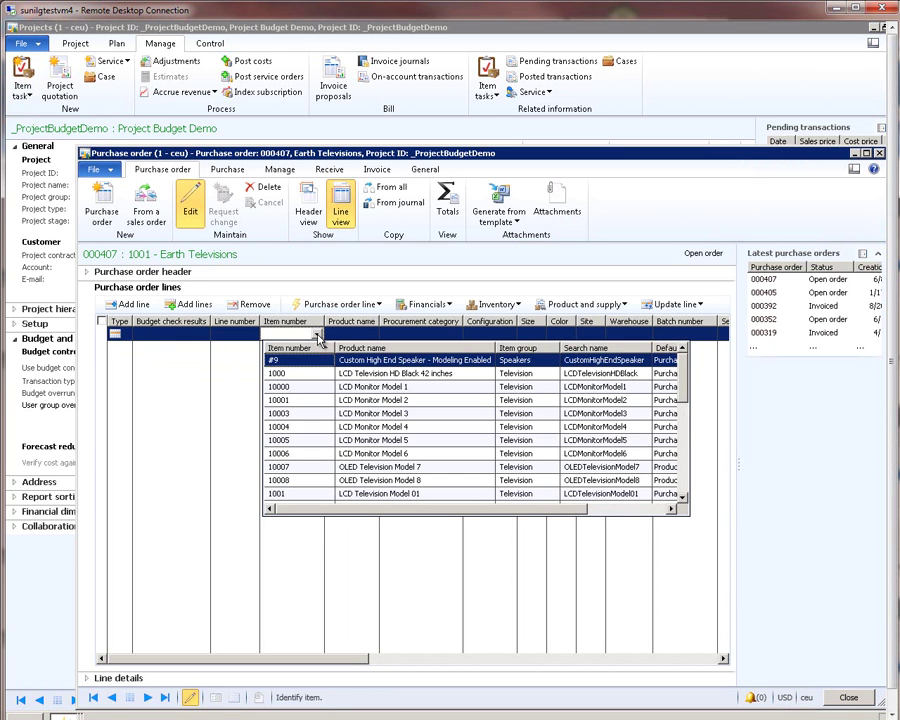
pyautogui.click(317, 336)
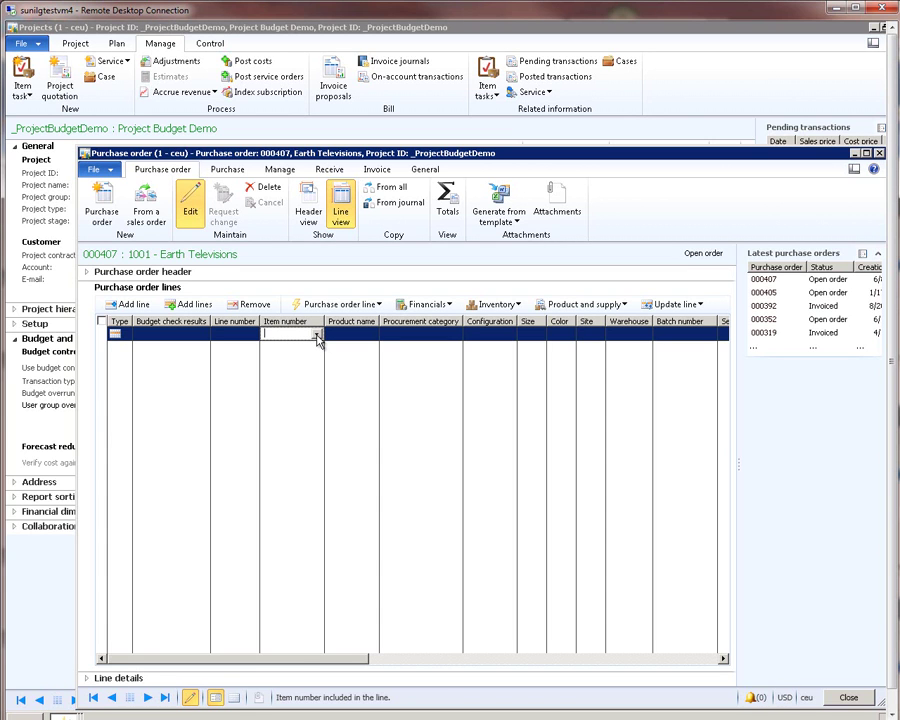
pyautogui.press('Tab')
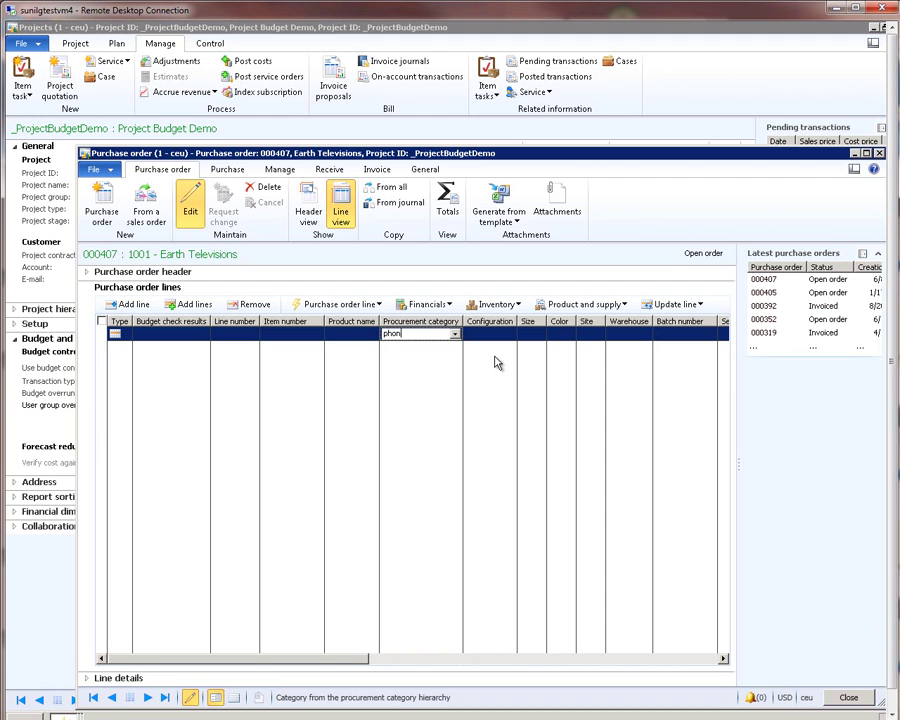
pyautogui.write('phones')
pyautogui.press('Tab')
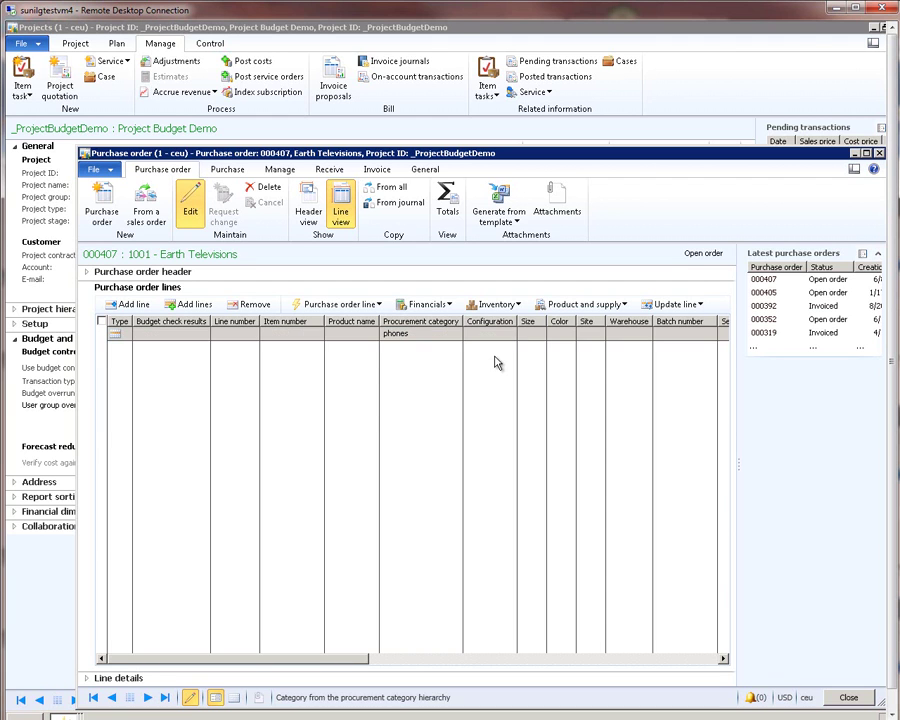
# Set the Phones line's quantity to 1, unit to ea and unit price to 100
pyautogui.press('Tab')
pyautogui.press('Tab')
pyautogui.press('Tab')
pyautogui.press('Tab')
pyautogui.press('Tab')
pyautogui.press('Tab')
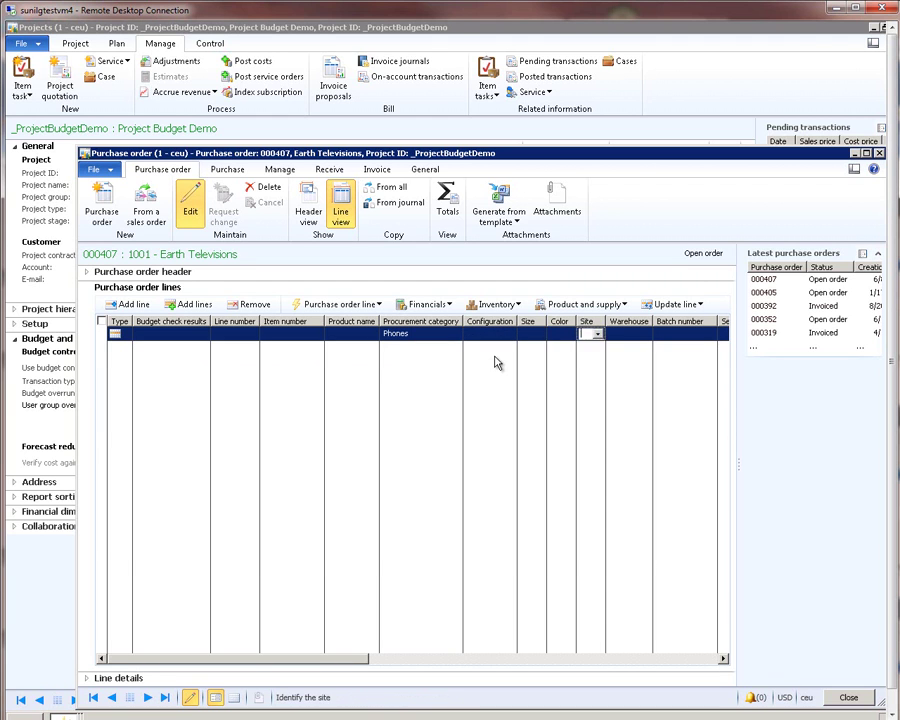
pyautogui.press('Tab')
pyautogui.press('Tab')
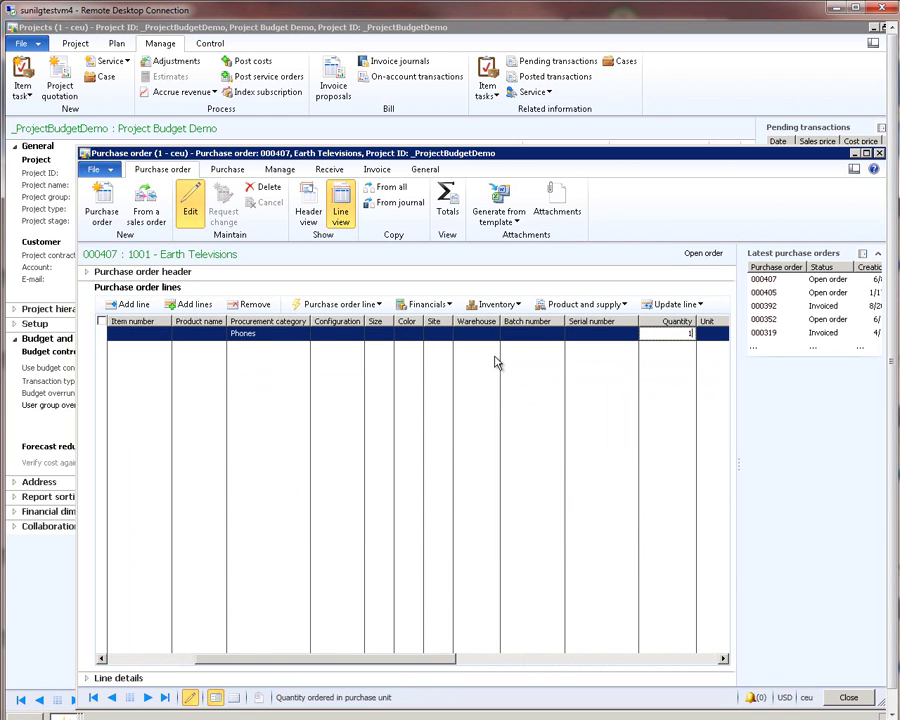
pyautogui.press('Tab')
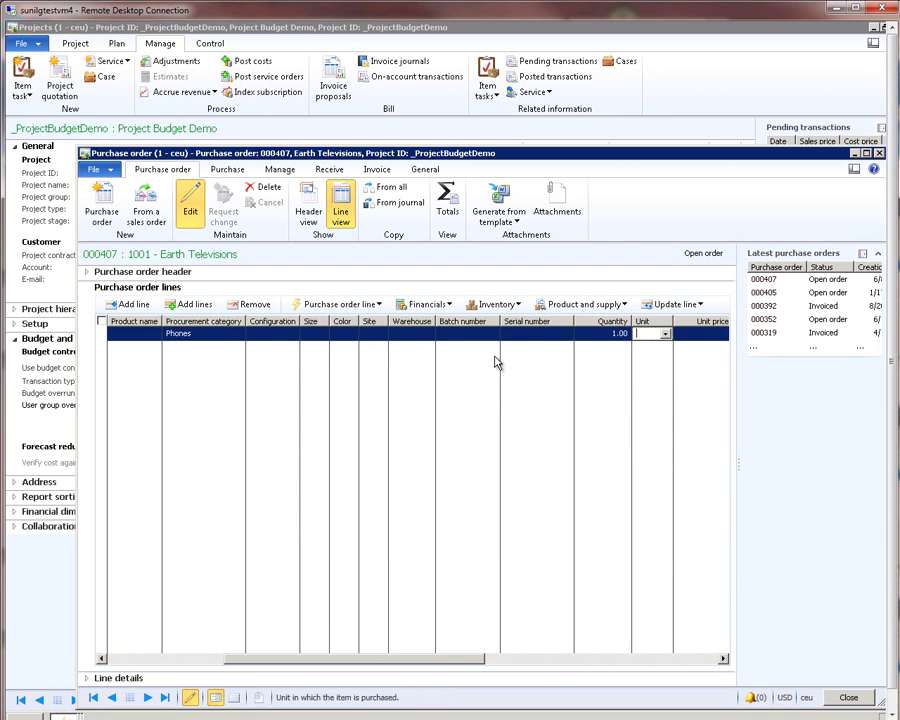
pyautogui.write('ea')
pyautogui.press('Tab')
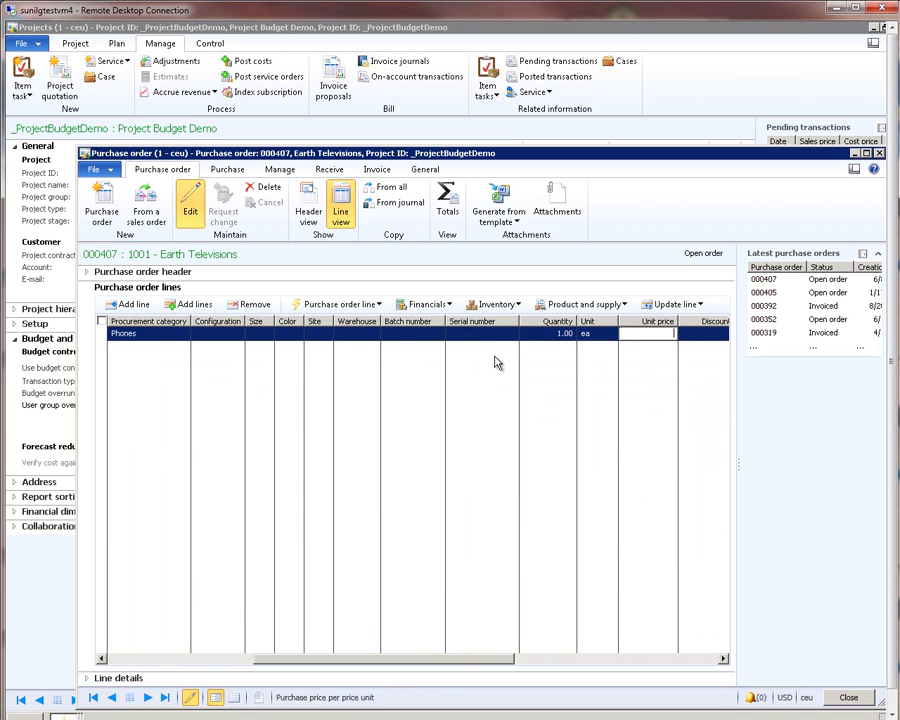
pyautogui.write('100')
pyautogui.press('Tab')
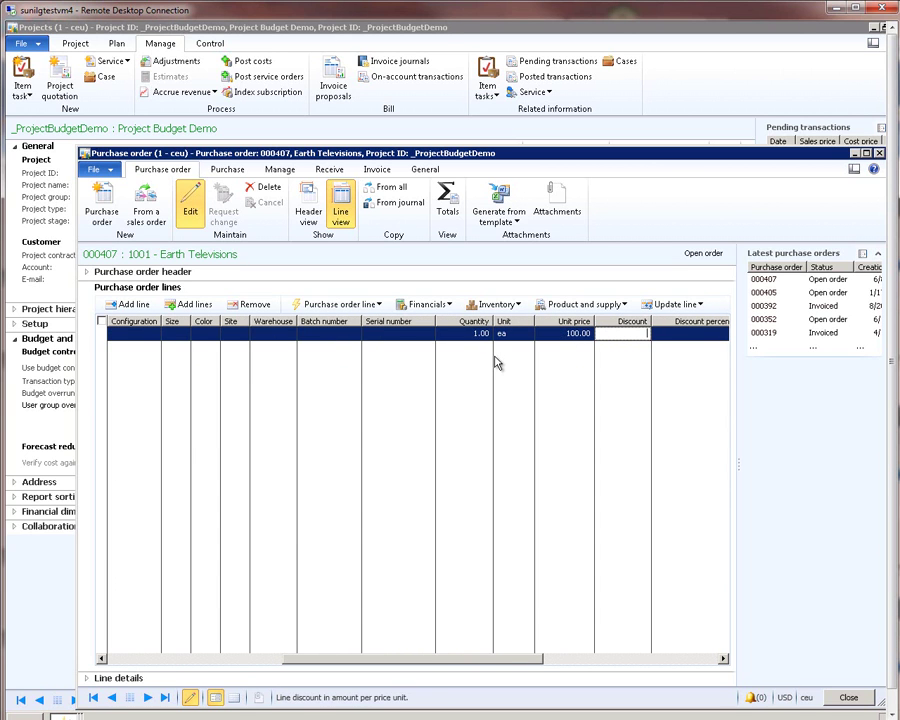
# Expand the purchase order line's details, check its project category and set the project sales price to 200
pyautogui.click(136, 679)
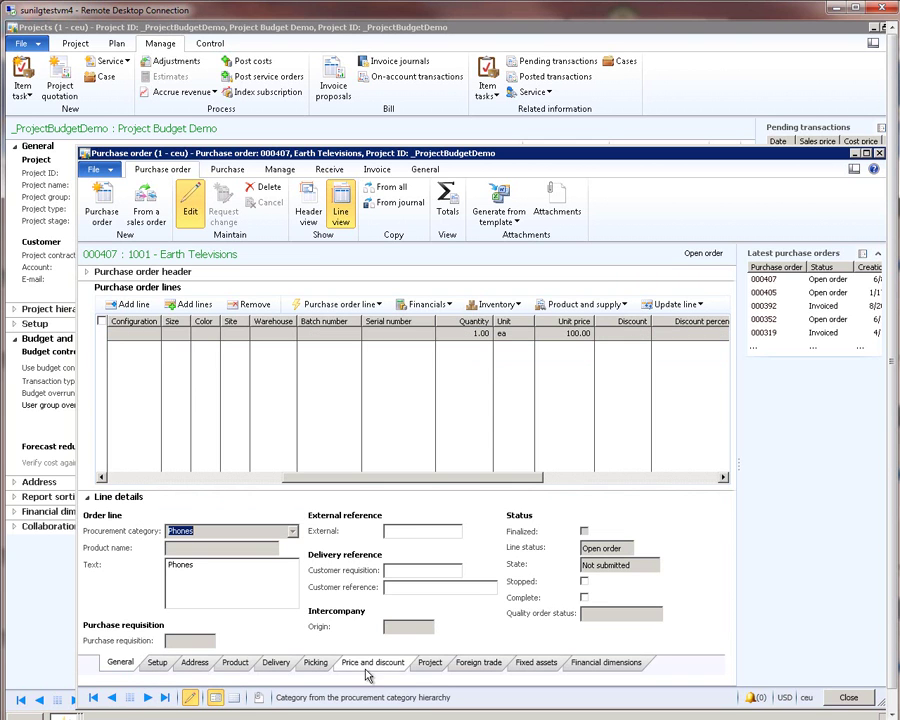
pyautogui.click(430, 664)
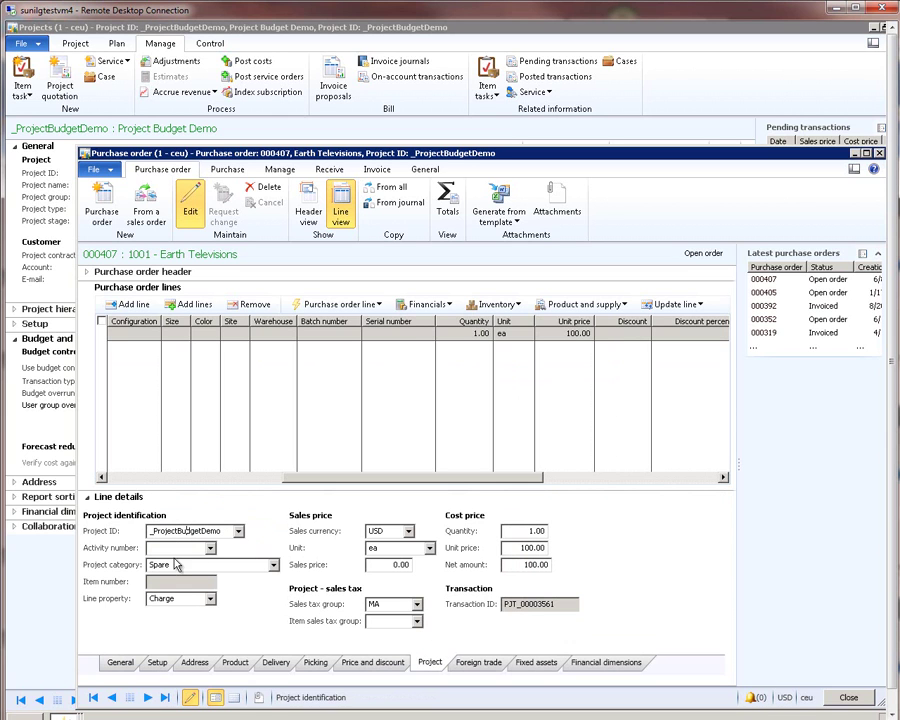
pyautogui.click(157, 565)
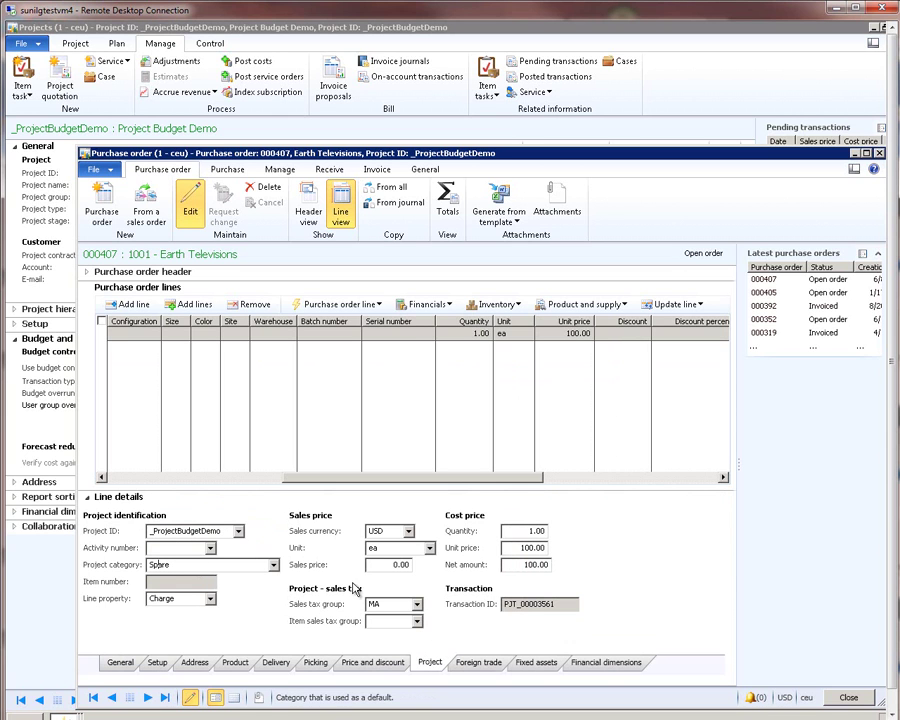
pyautogui.click(376, 566)
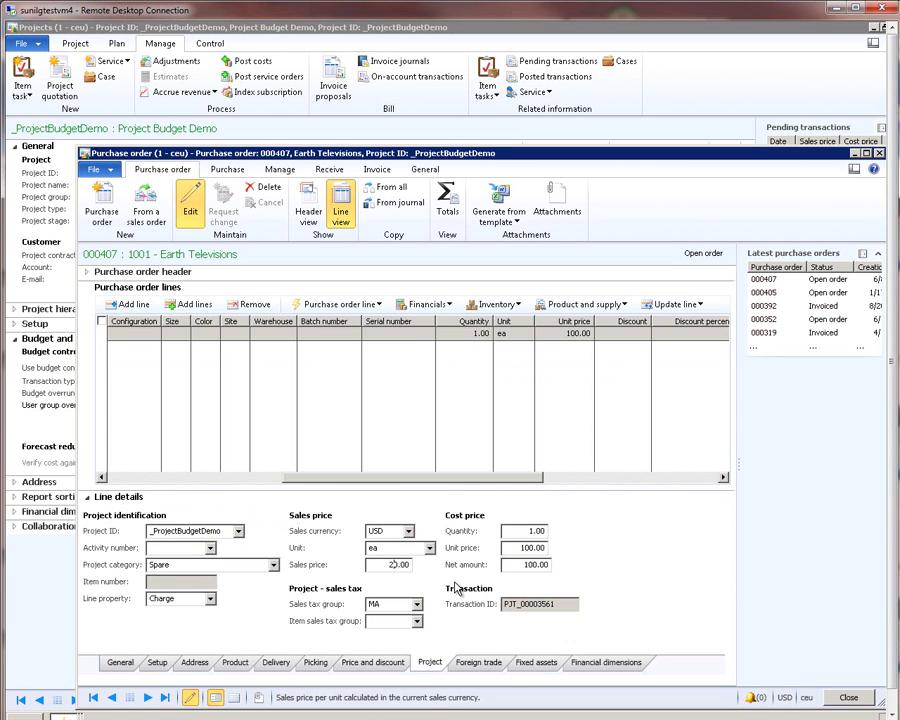
pyautogui.press('Tab')
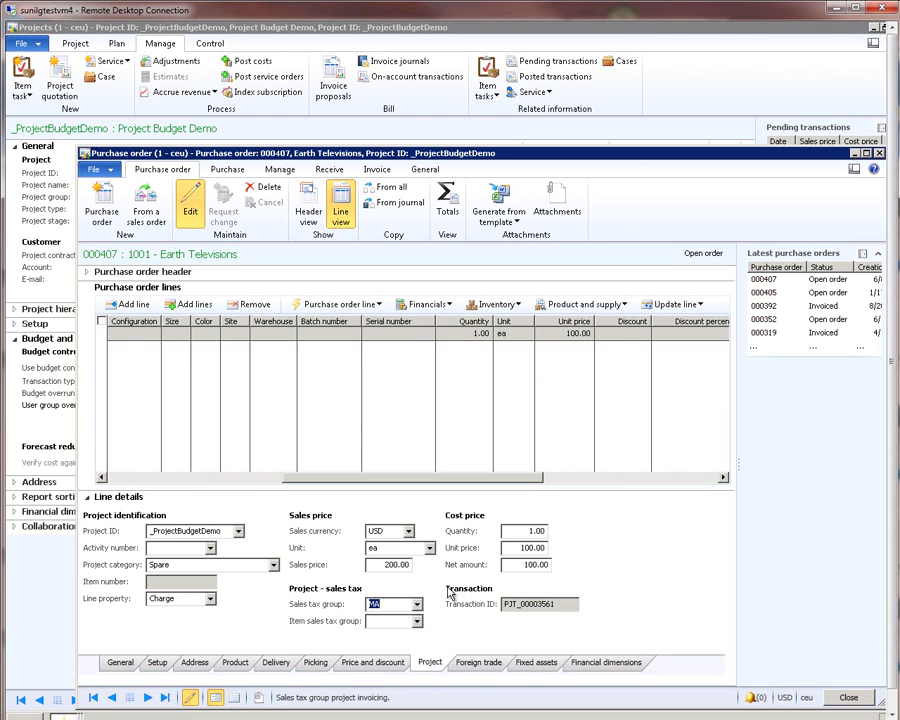
pyautogui.click(385, 566)
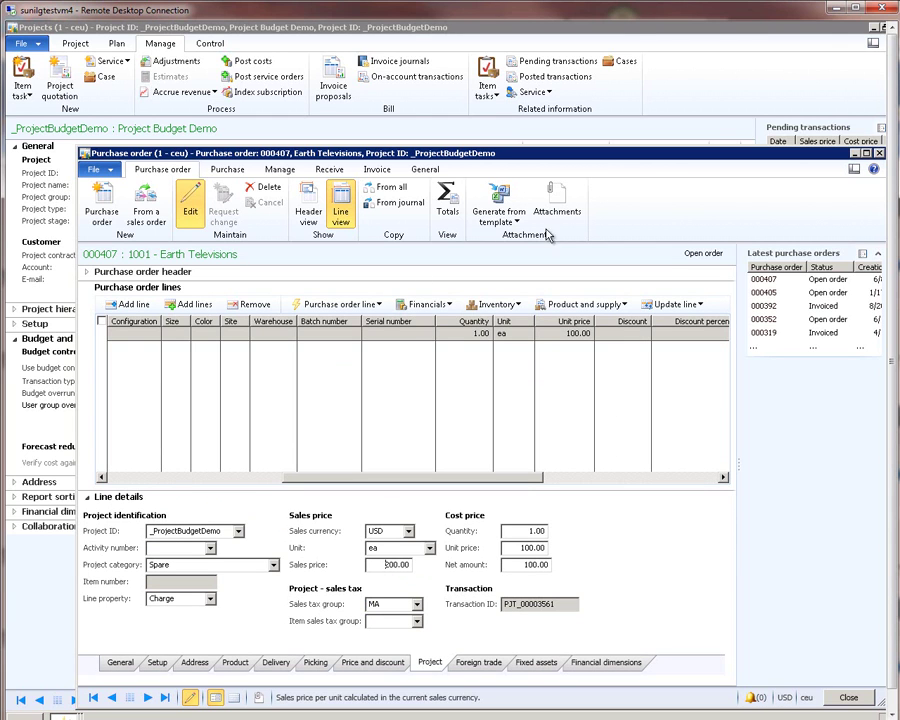
# Confirm the purchase order and close it to return to the project
pyautogui.click(232, 172)
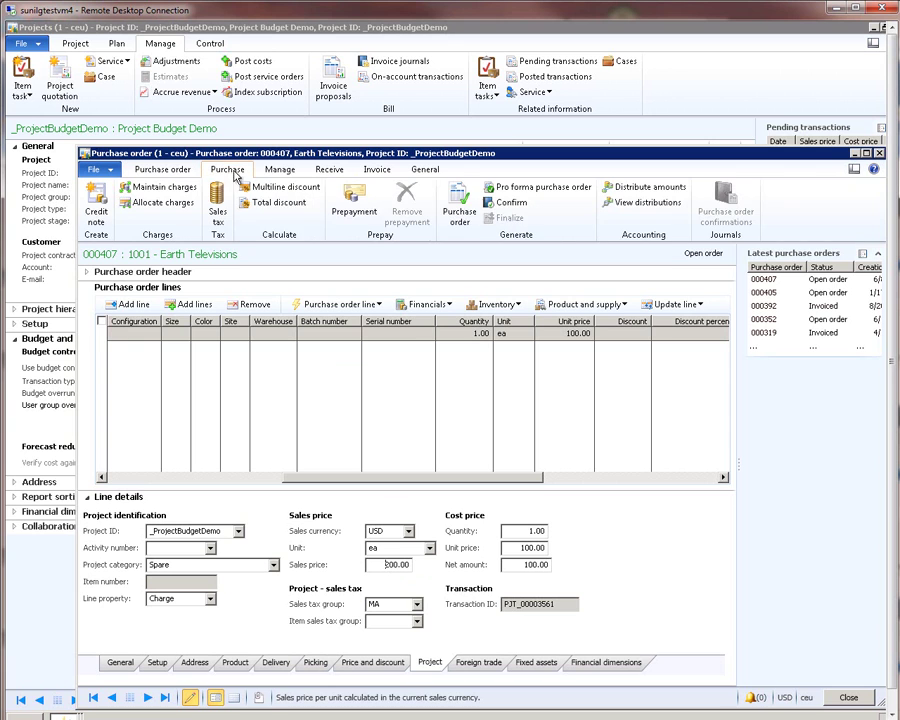
pyautogui.click(510, 203)
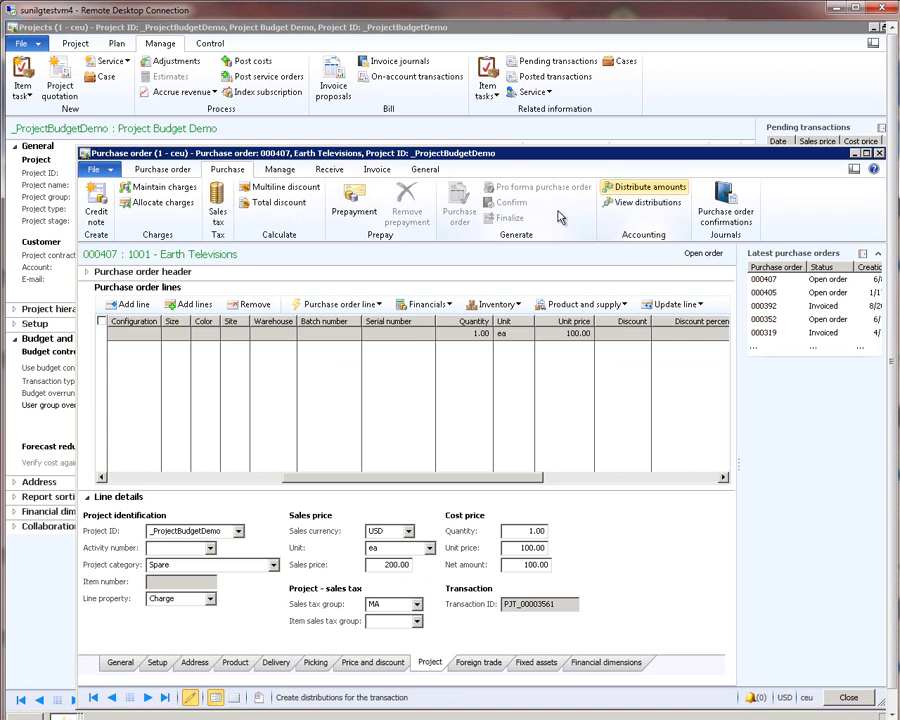
pyautogui.click(727, 88)
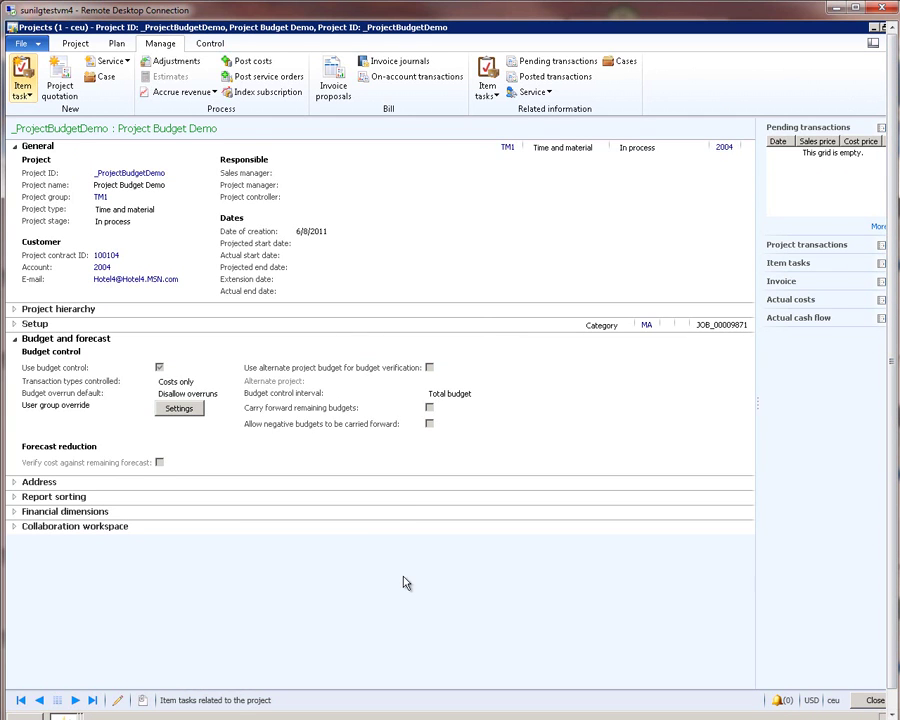
# Open the project budget balances, widen the amounts area, examine the item row's commitment and remaining budget, and close the form
pyautogui.click(216, 45)
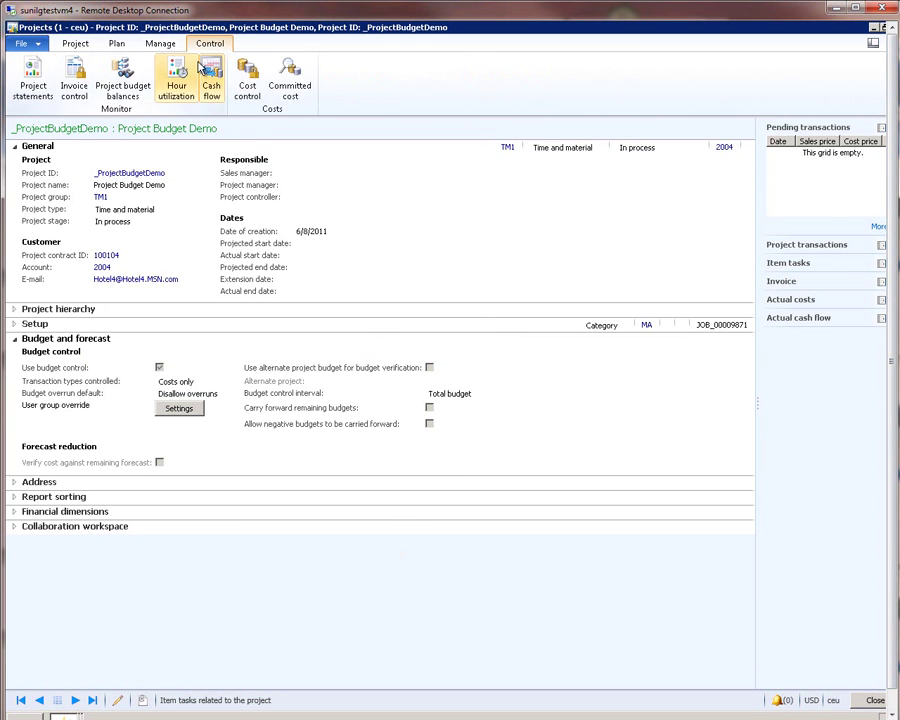
pyautogui.click(125, 86)
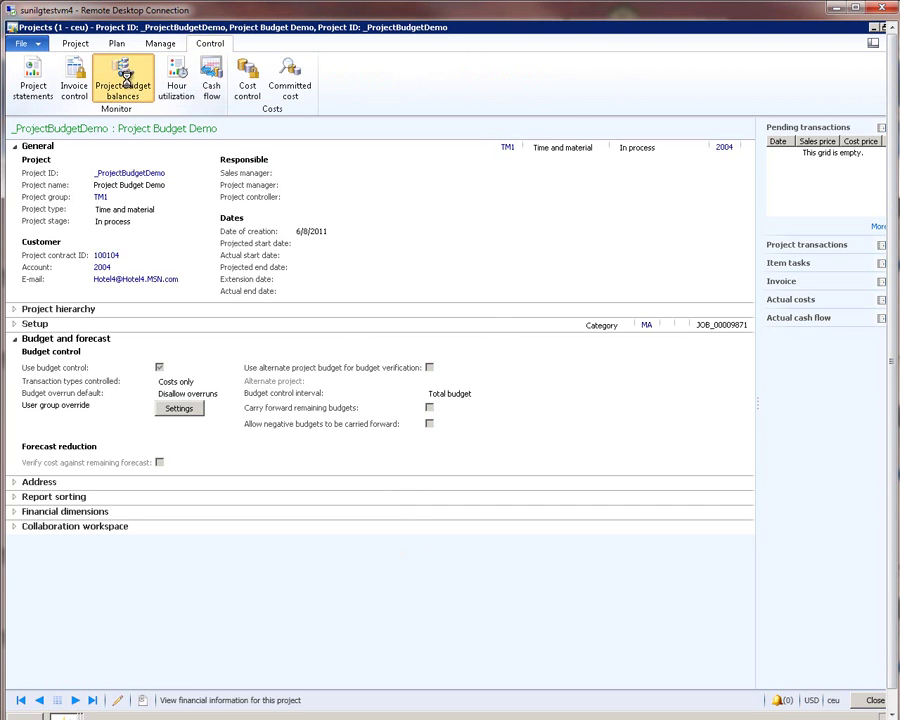
pyautogui.doubleClick(449, 156)
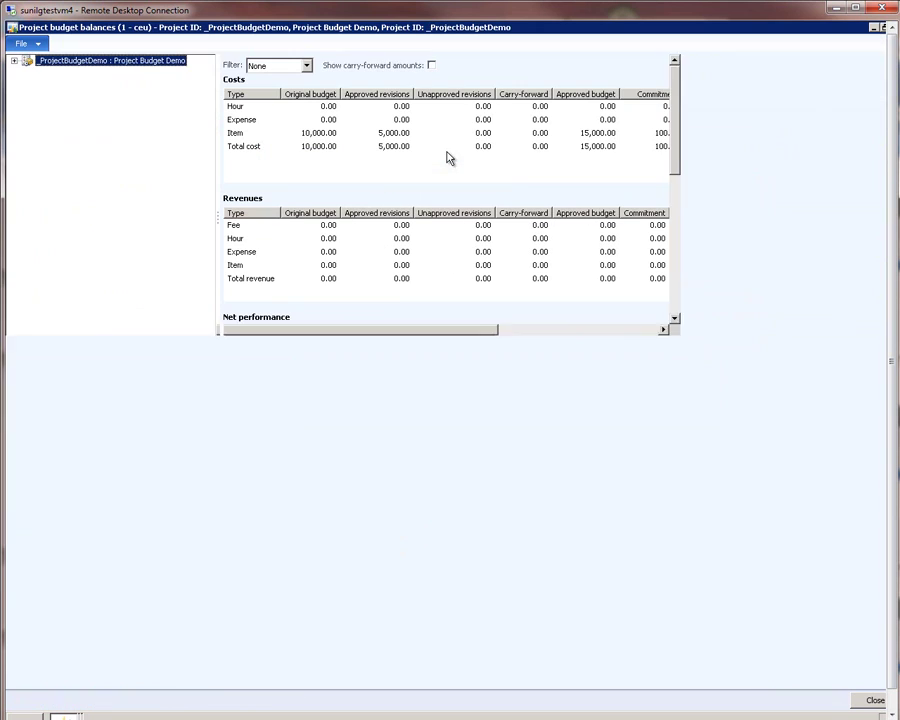
pyautogui.moveTo(216, 213); pyautogui.dragTo(96, 213)
pyautogui.click(531, 134)
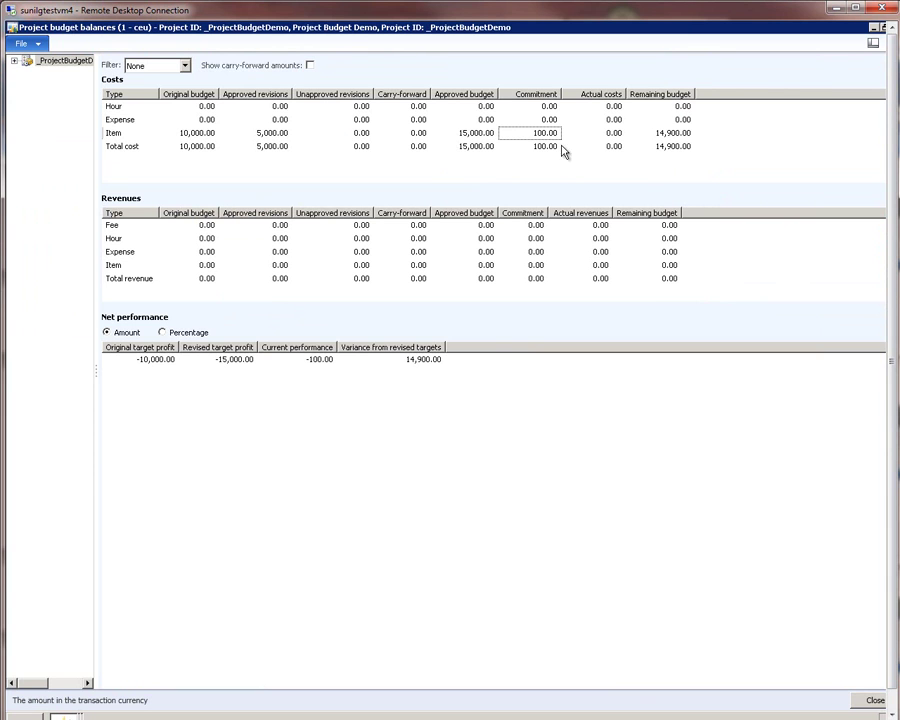
pyautogui.click(112, 134)
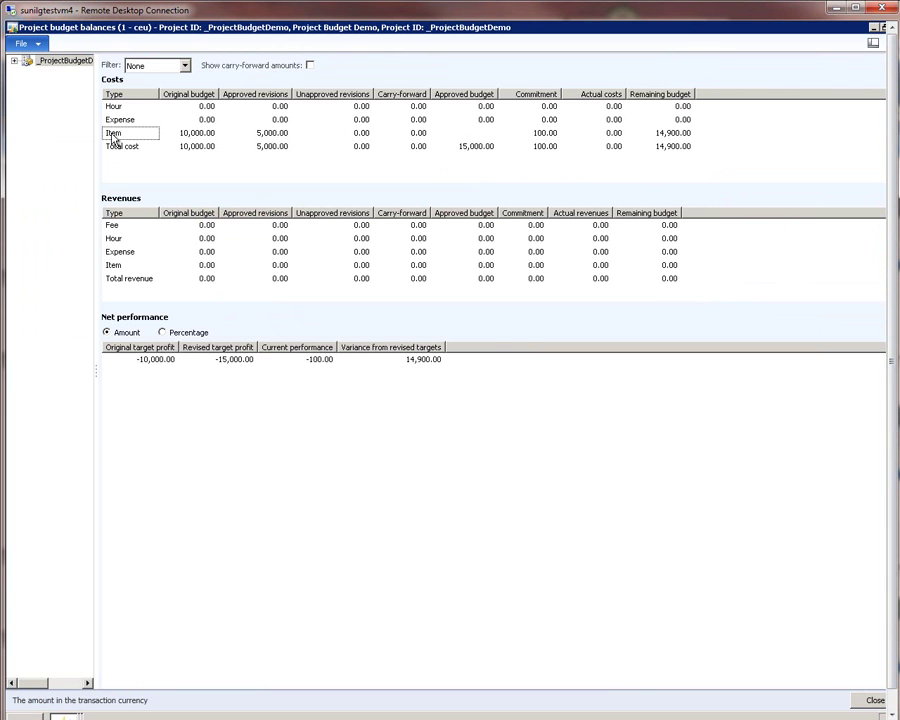
pyautogui.click(546, 138)
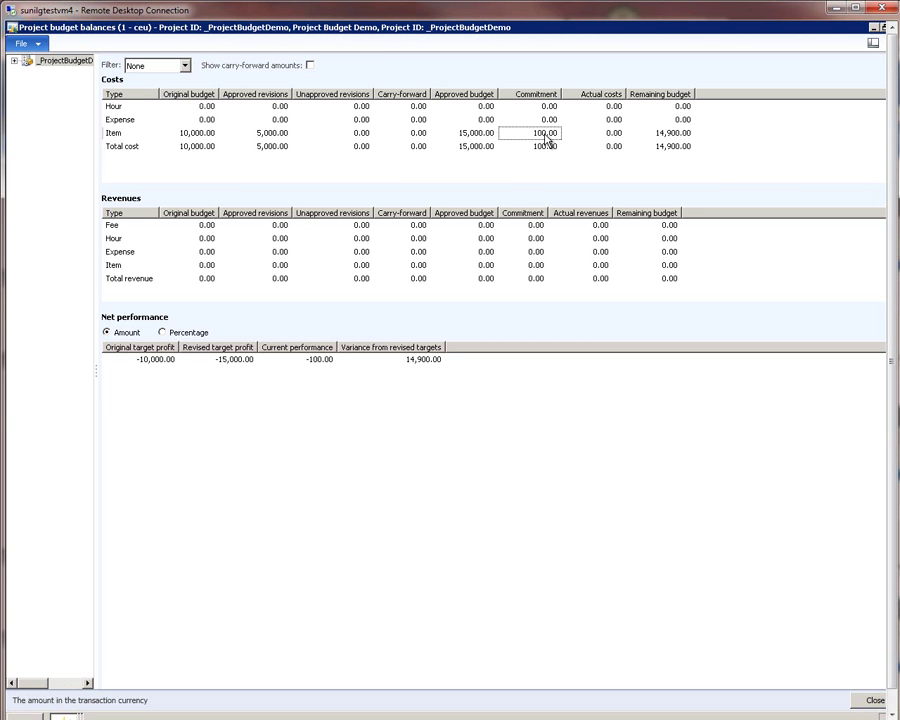
pyautogui.click(674, 134)
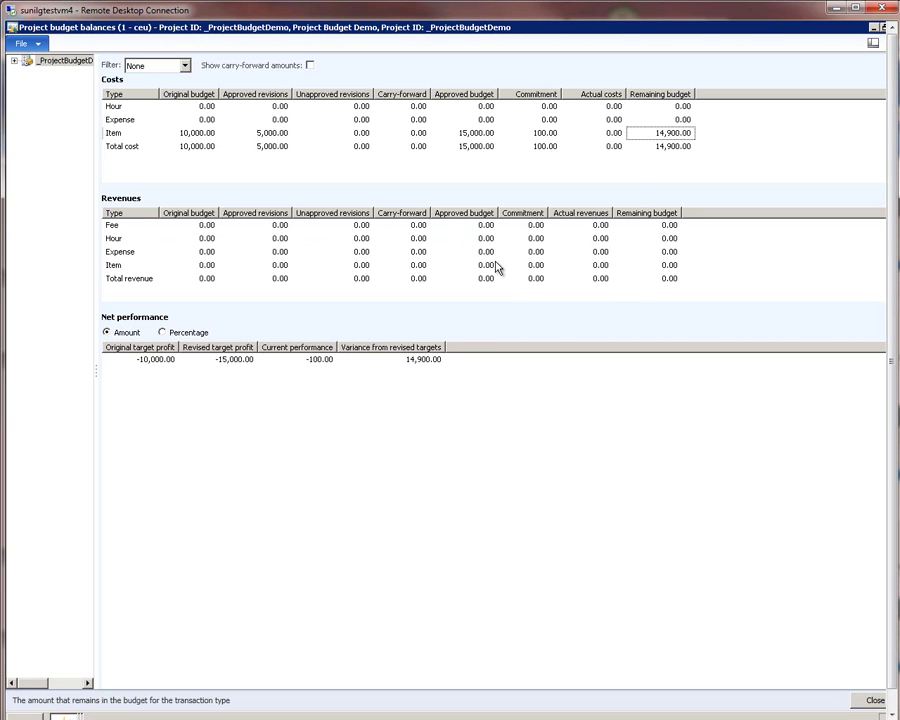
pyautogui.click(866, 702)
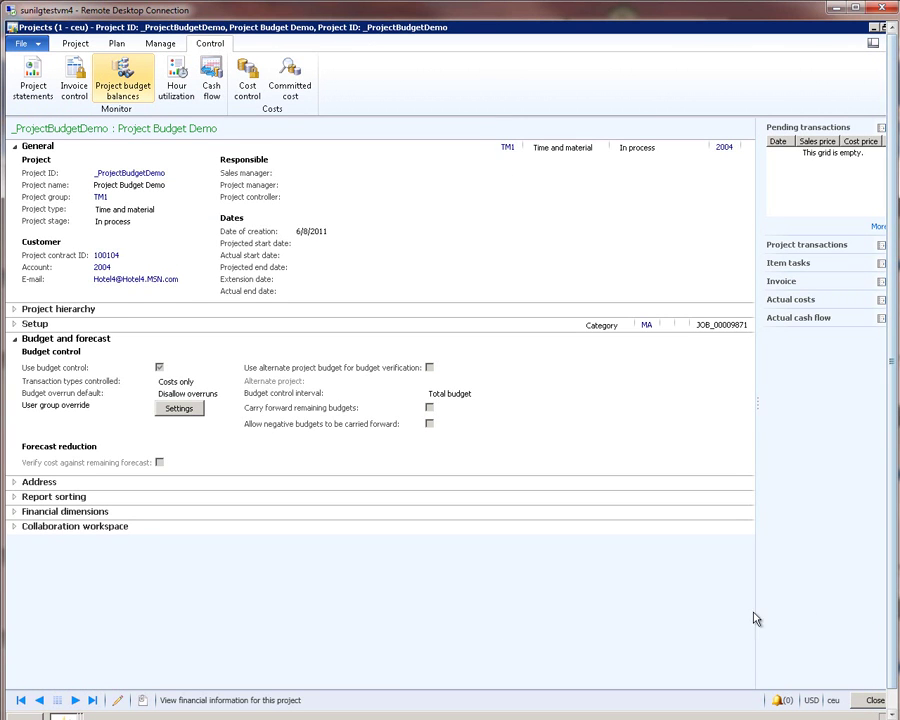
# Switch back to the project's open purchase order and start a vendor invoice for it
pyautogui.moveTo(894, 543); pyautogui.dragTo(891, 578)
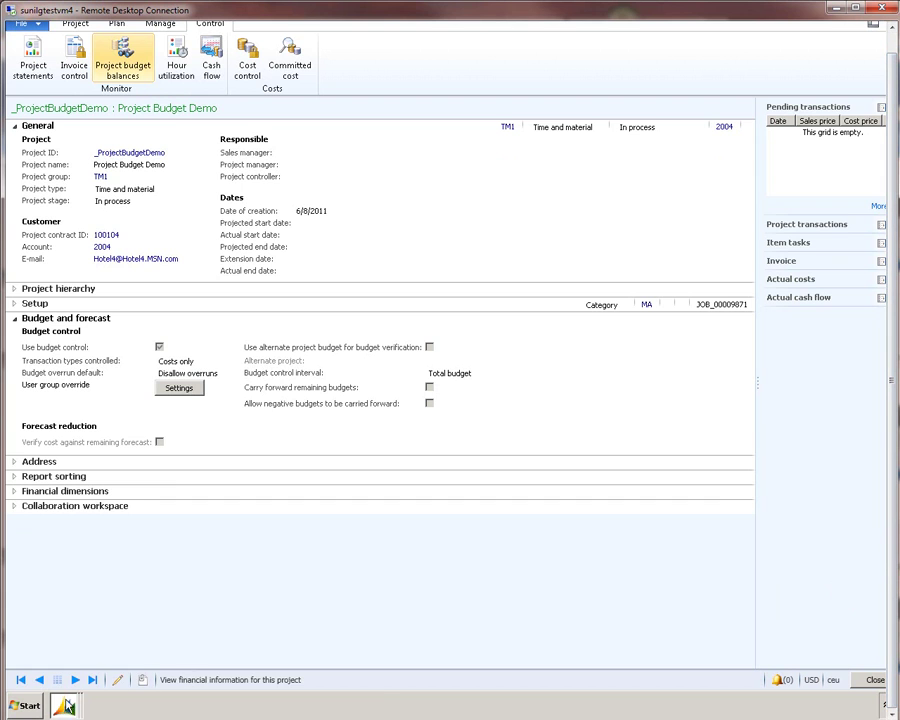
pyautogui.moveTo(62, 705)
pyautogui.click(68, 678)
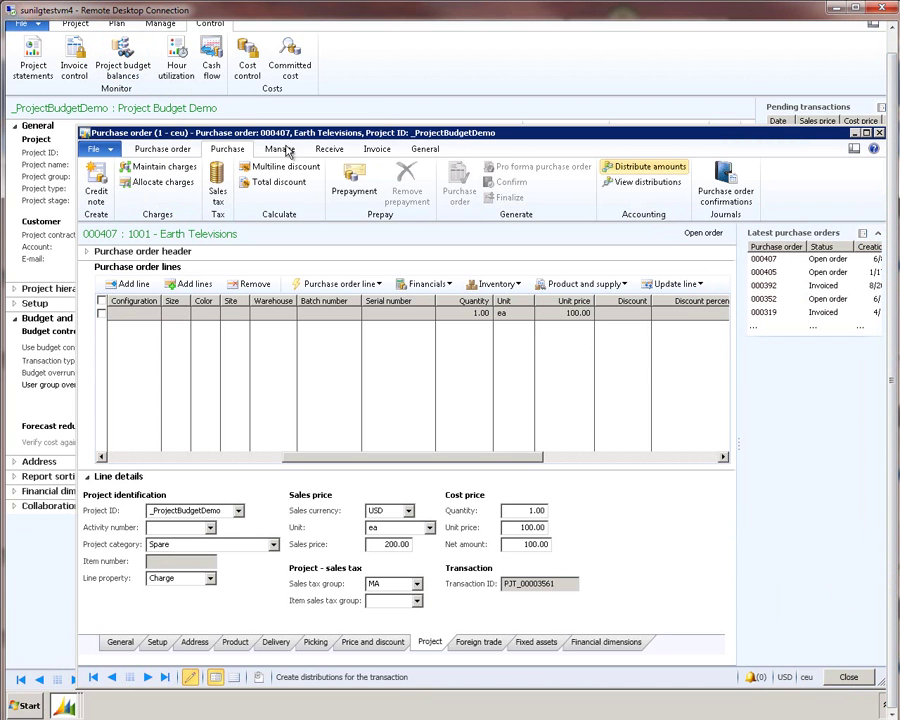
pyautogui.click(383, 150)
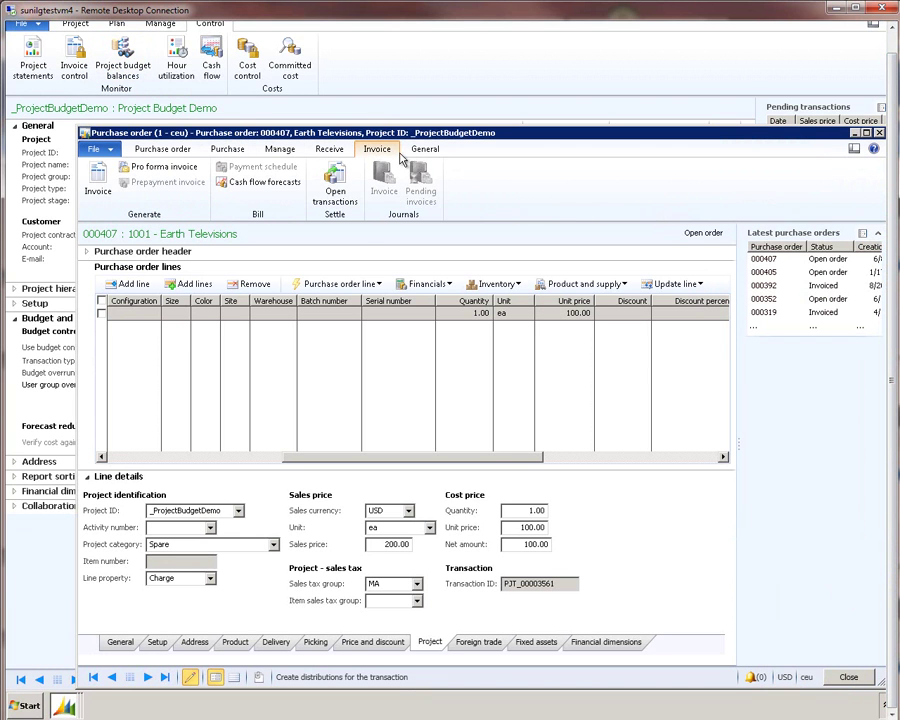
pyautogui.click(97, 185)
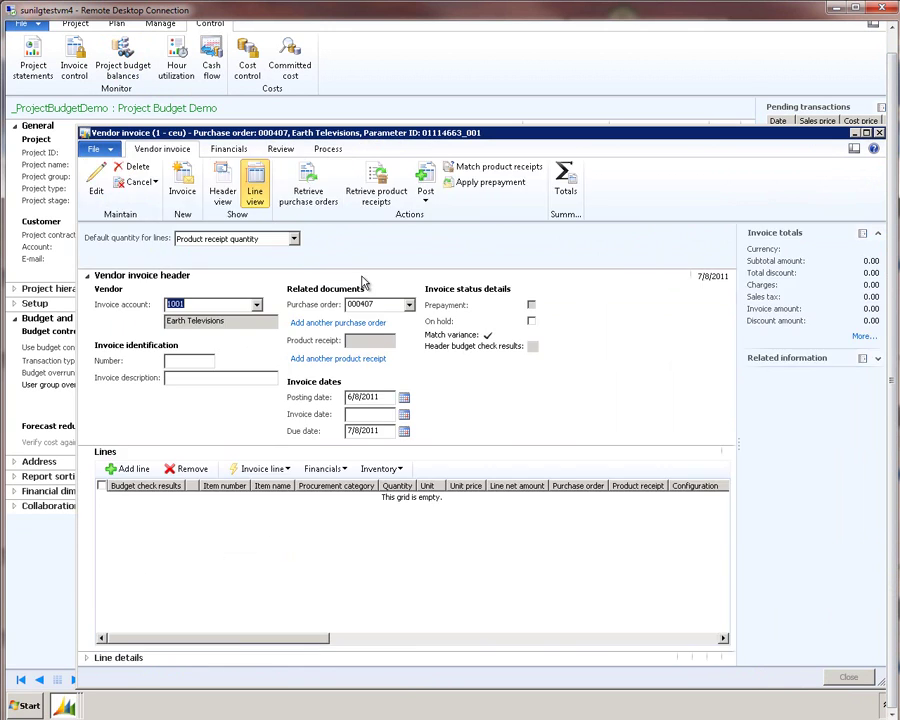
# Set the vendor invoice's default quantity for lines to Ordered quantity and its invoice number to 20
pyautogui.click(293, 239)
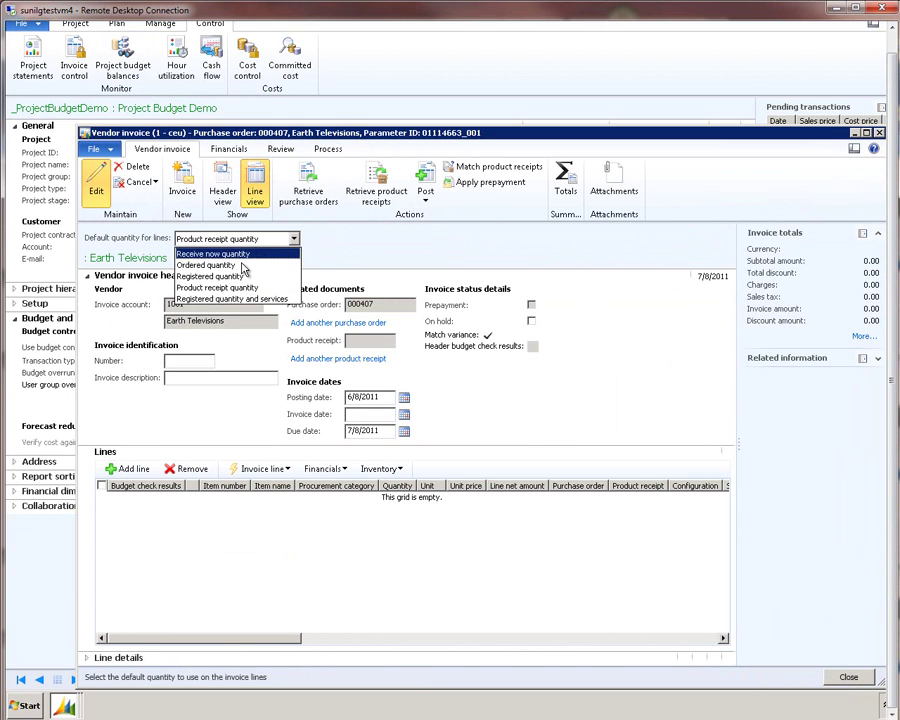
pyautogui.click(191, 362)
pyautogui.click(191, 362)
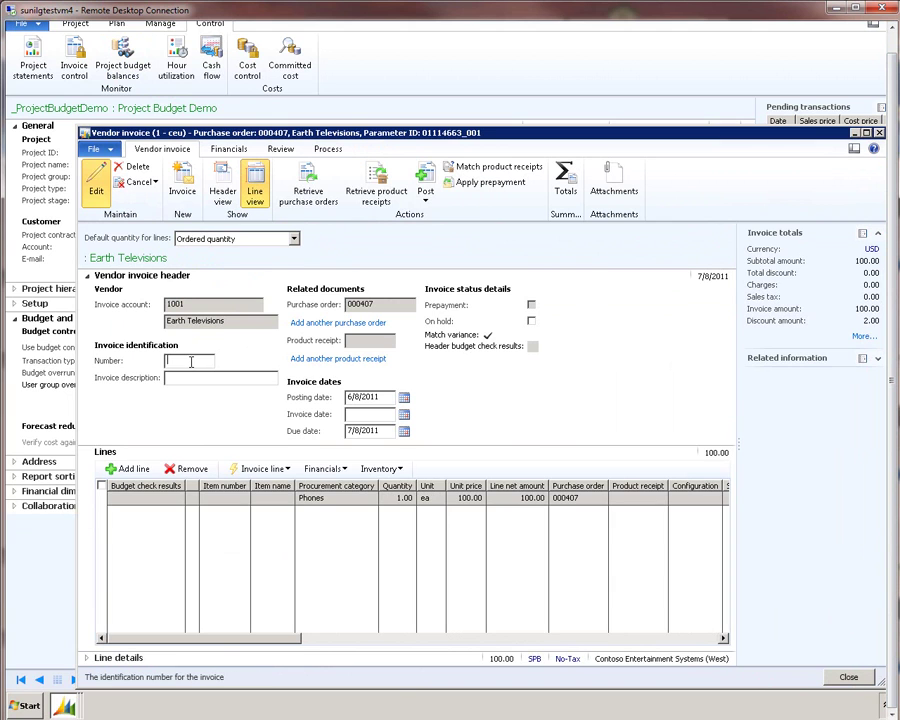
pyautogui.press('Tab')
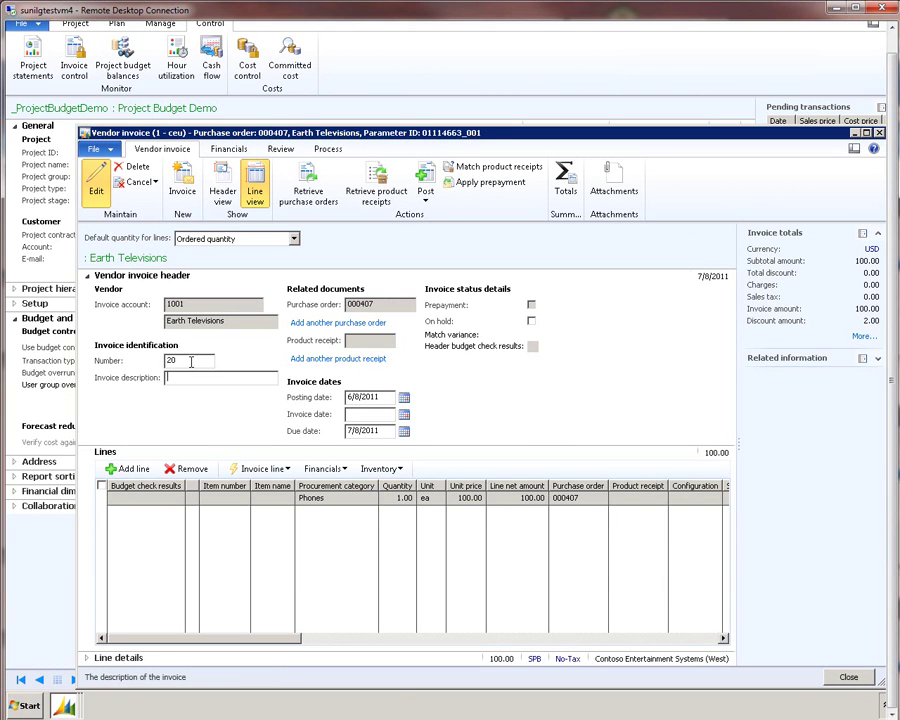
# Post the vendor invoice and close the purchase order to return to the project
pyautogui.click(424, 183)
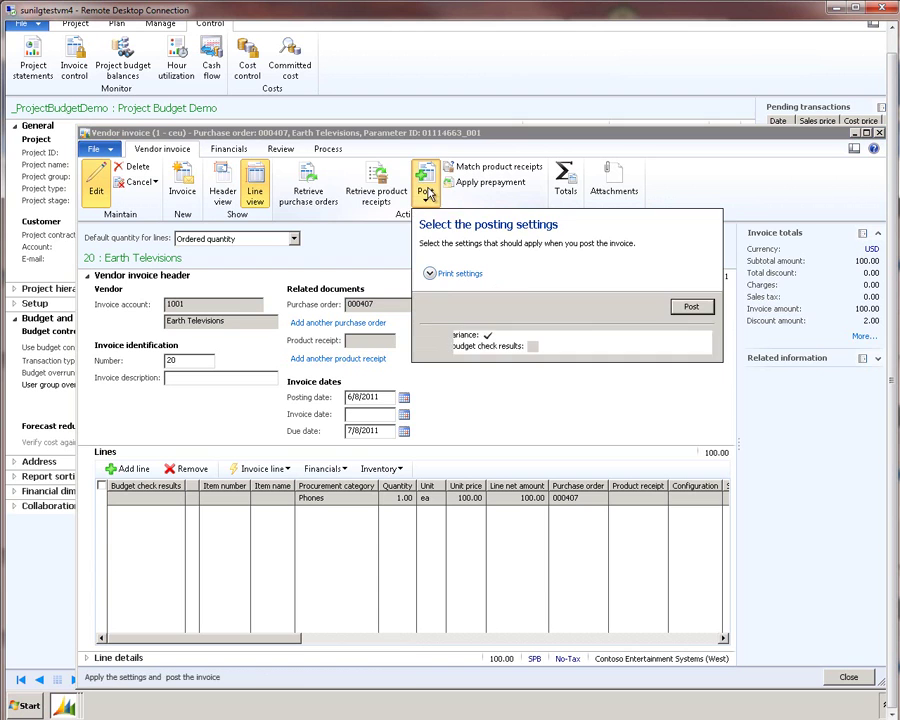
pyautogui.click(690, 306)
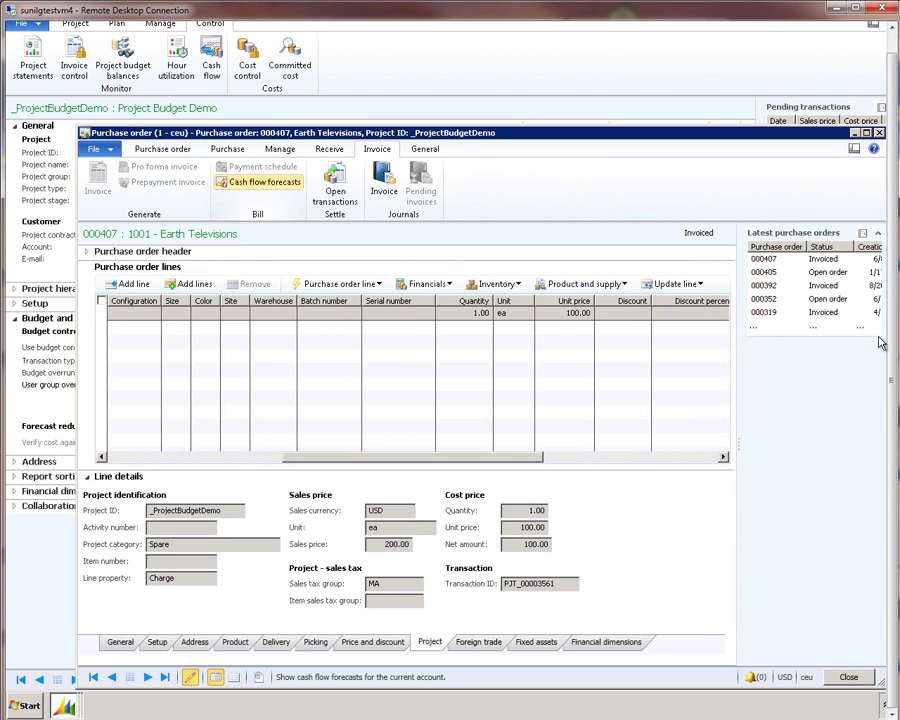
pyautogui.click(848, 678)
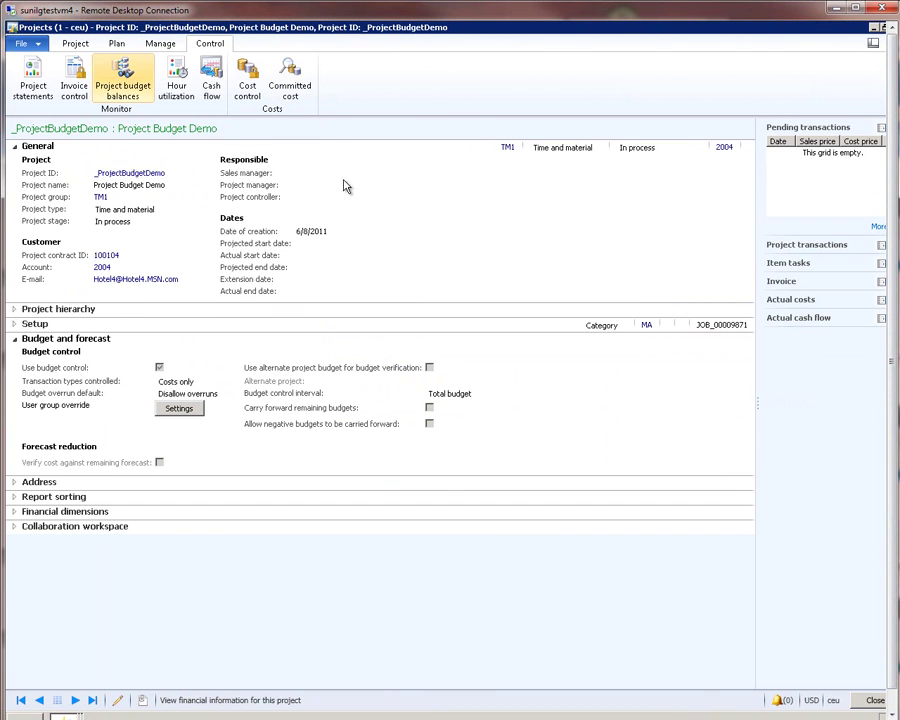
# Reopen the project budget balances, compare the item row's commitment, actual costs and remaining budget, and close the form
pyautogui.click(125, 84)
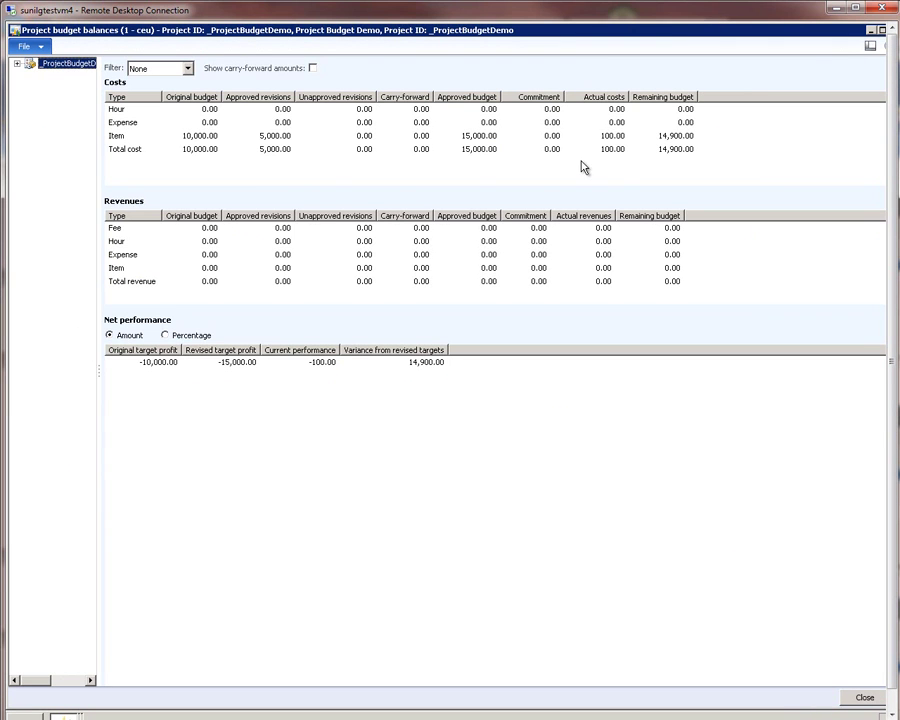
pyautogui.click(614, 137)
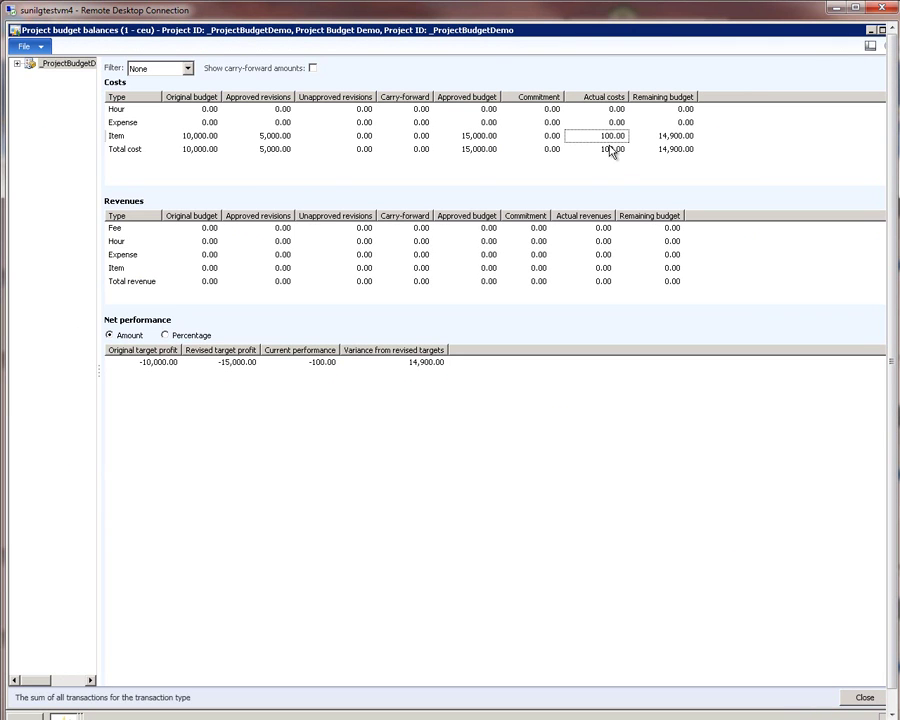
pyautogui.click(607, 149)
pyautogui.click(553, 137)
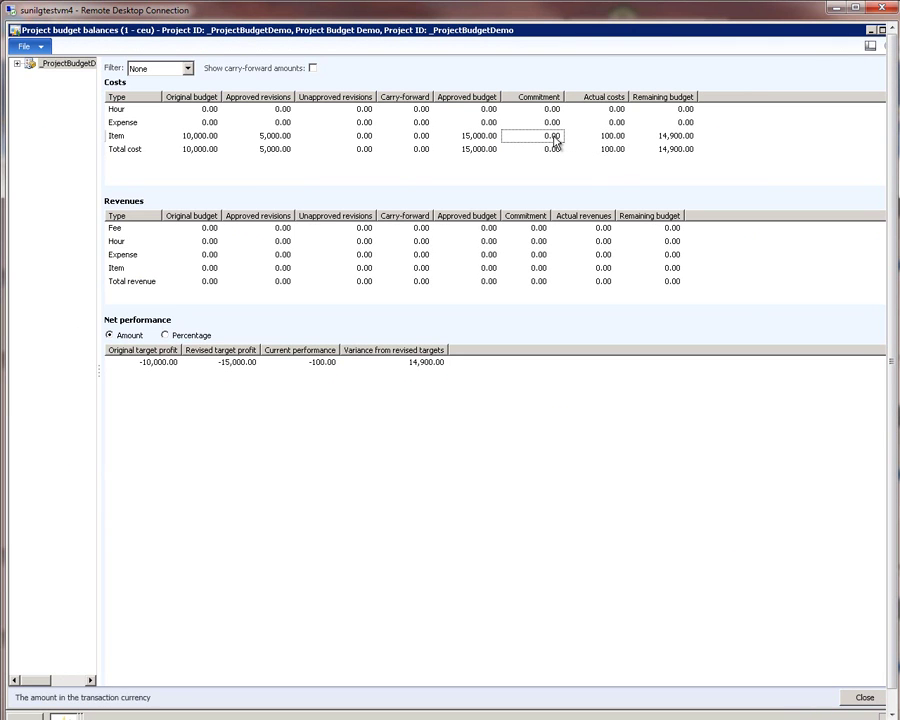
pyautogui.click(614, 138)
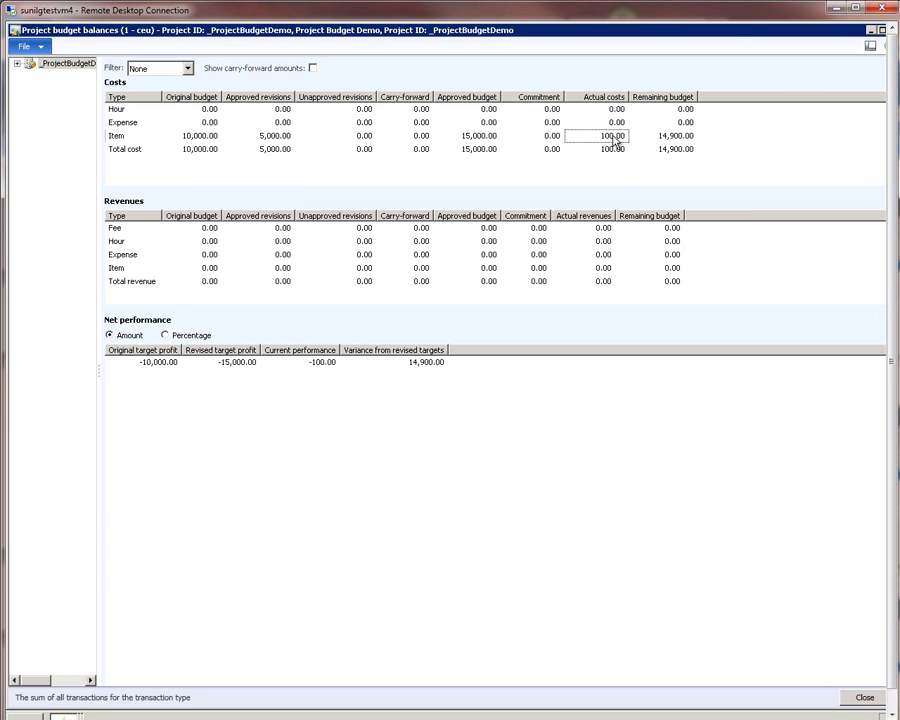
pyautogui.click(671, 137)
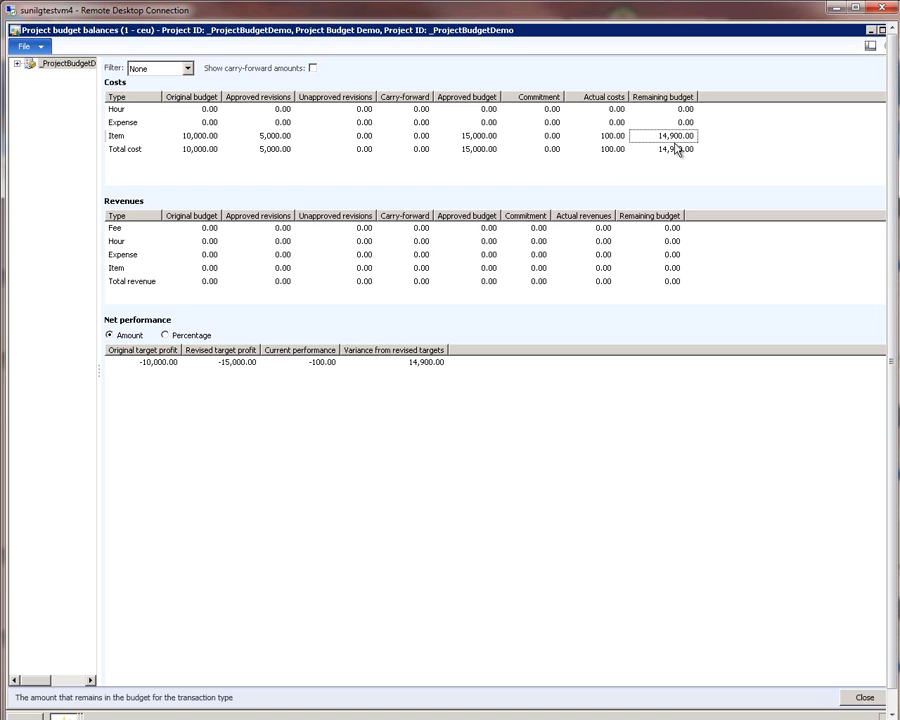
pyautogui.click(672, 151)
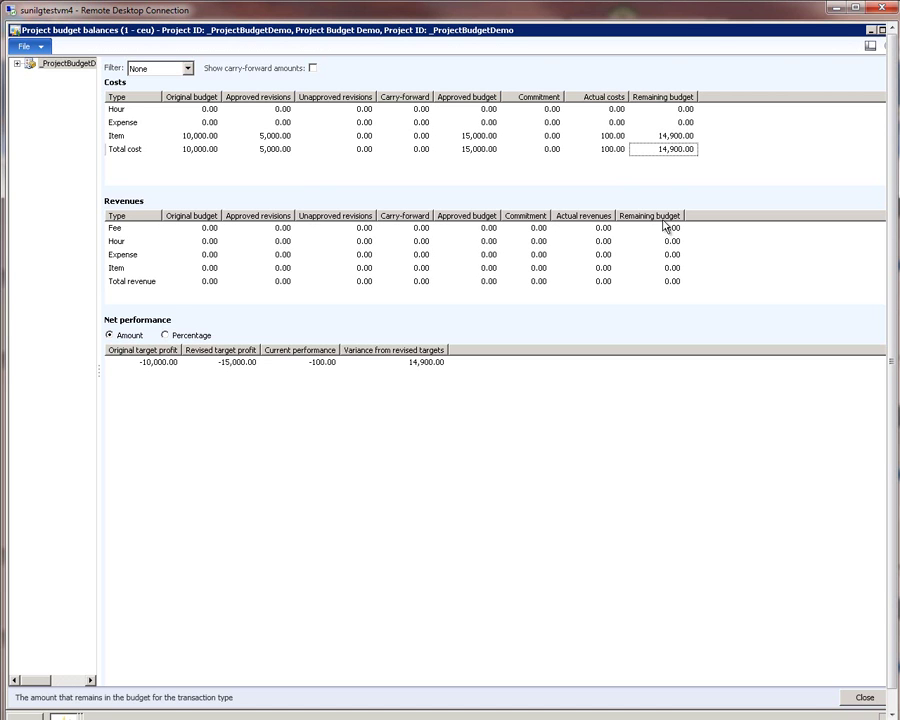
pyautogui.click(863, 697)
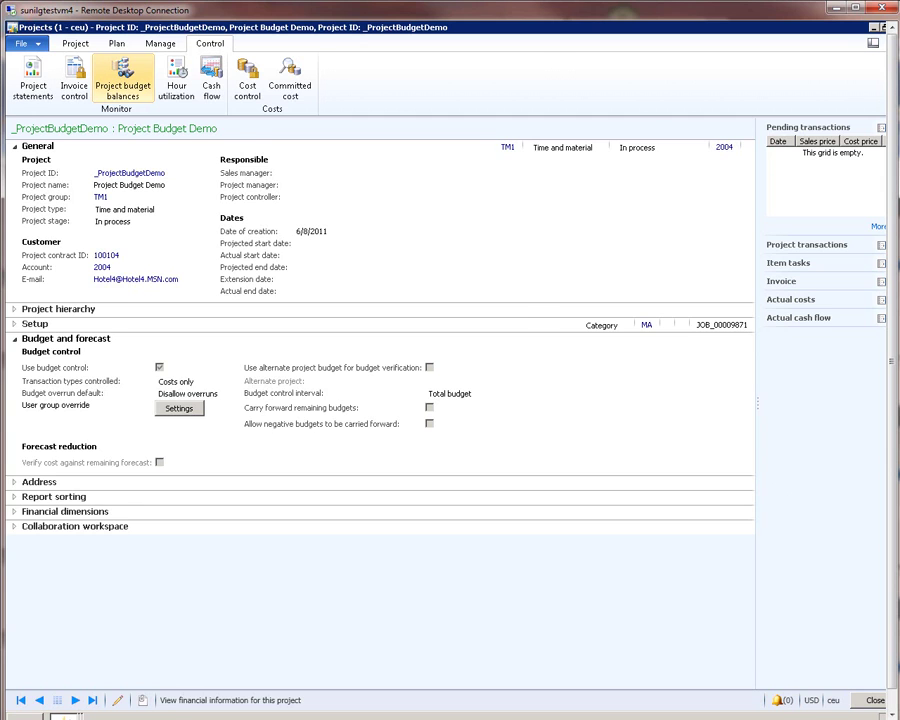
# Close the project and create a Fixed-price project group Demo named "Demo for project rev. rec"
pyautogui.press('Escape')
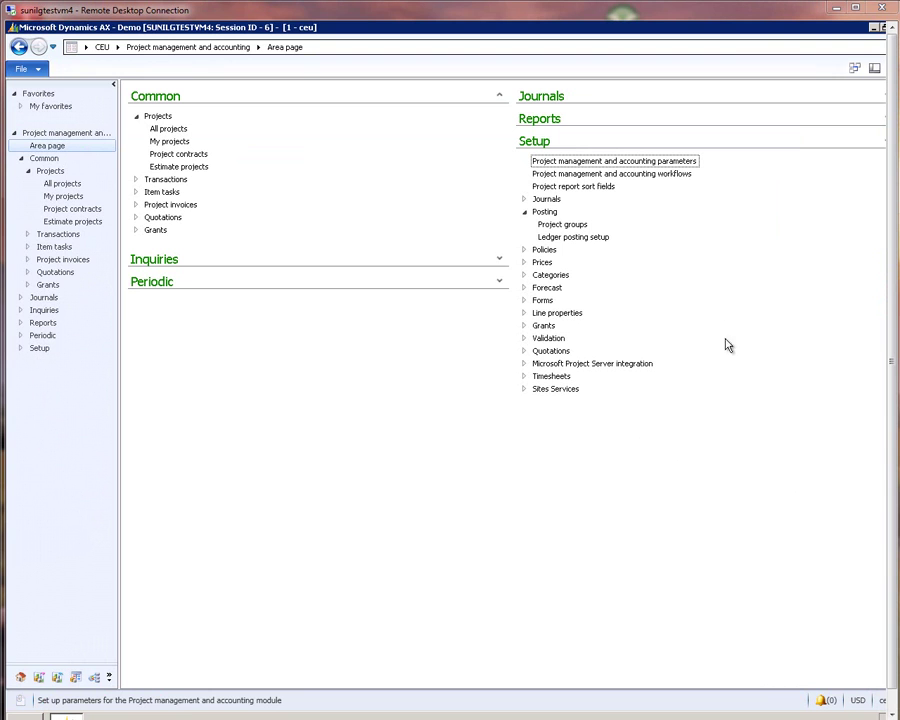
pyautogui.click(573, 228)
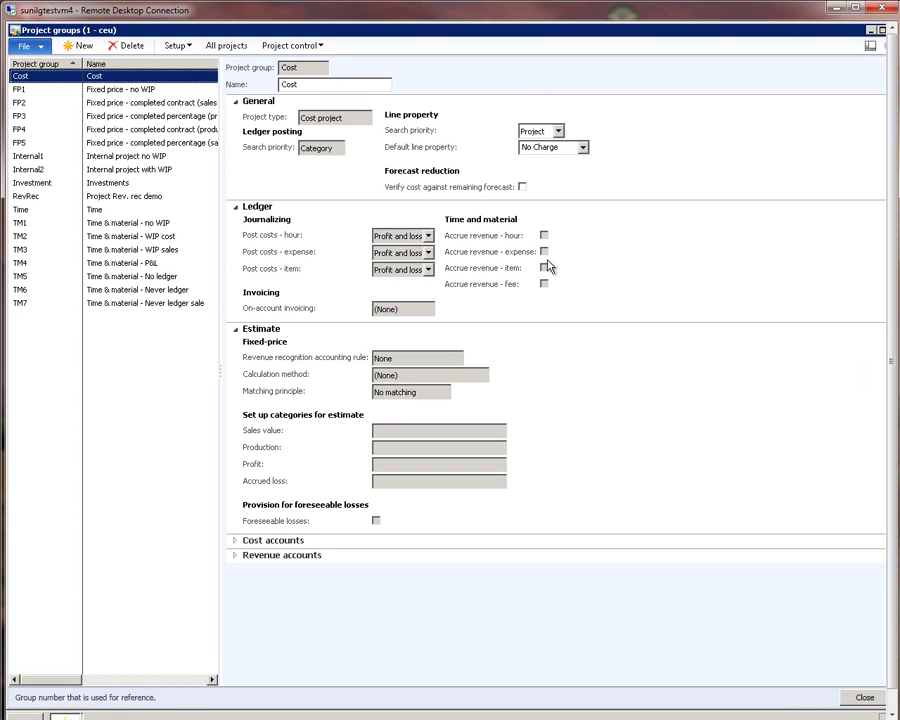
pyautogui.click(82, 48)
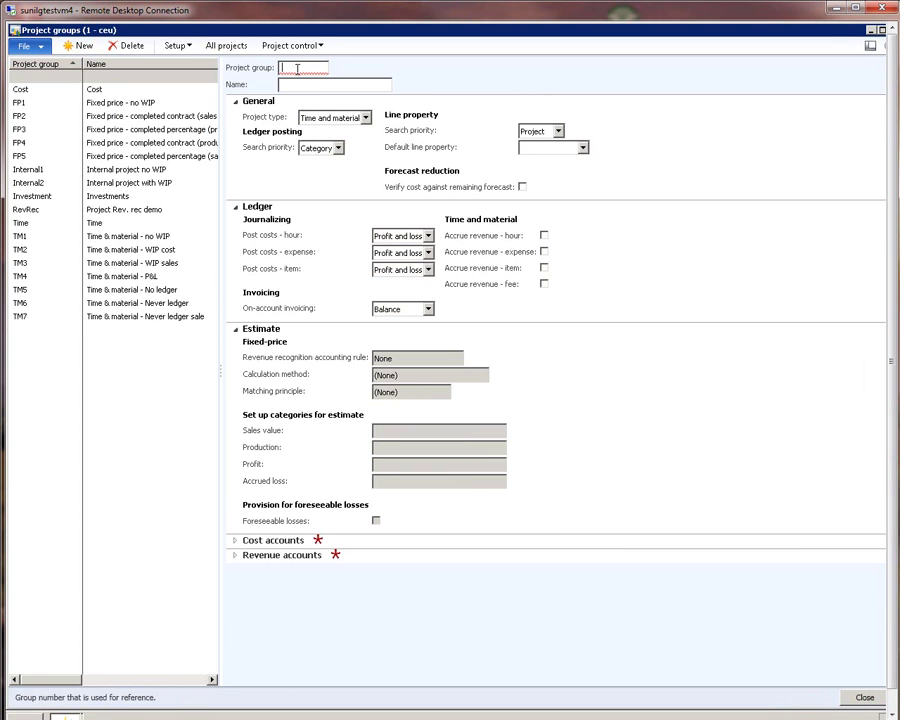
pyautogui.write('Demo')
pyautogui.click(297, 68)
pyautogui.press('Tab')
pyautogui.write('De')
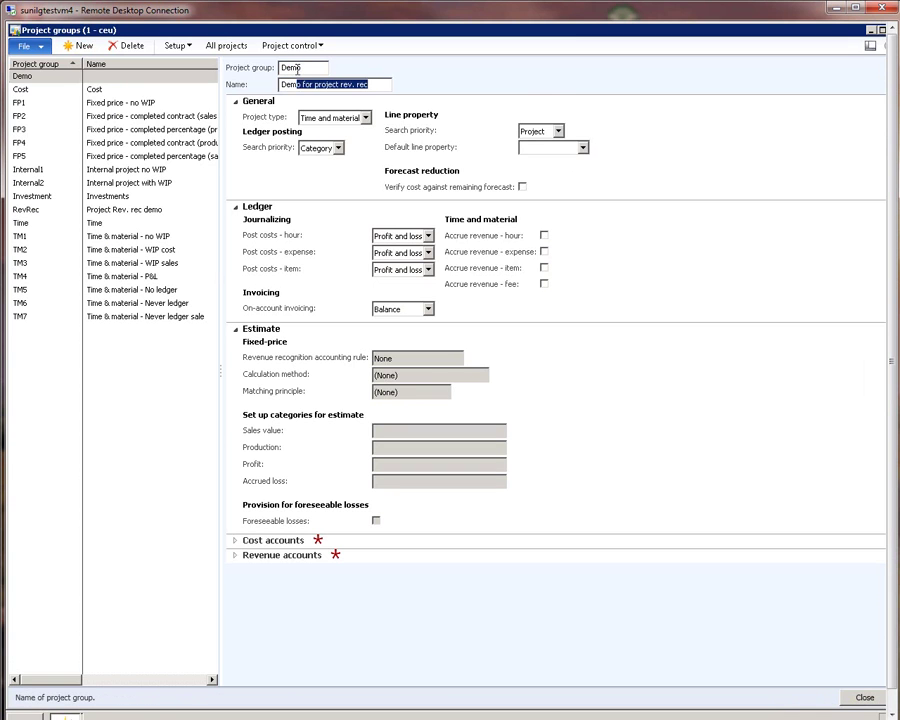
pyautogui.press('Tab')
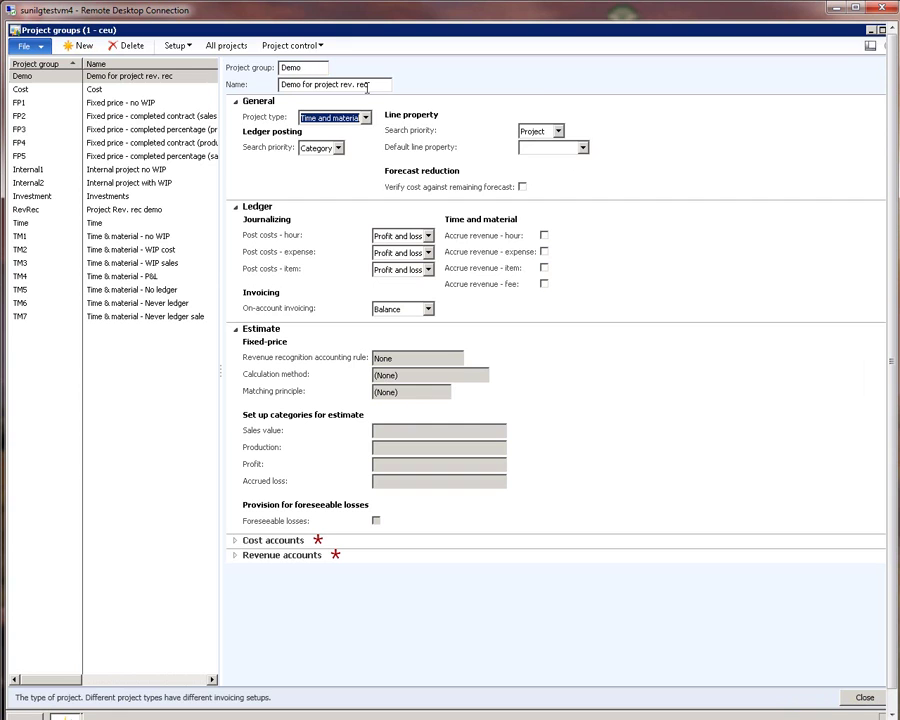
pyautogui.click(365, 118)
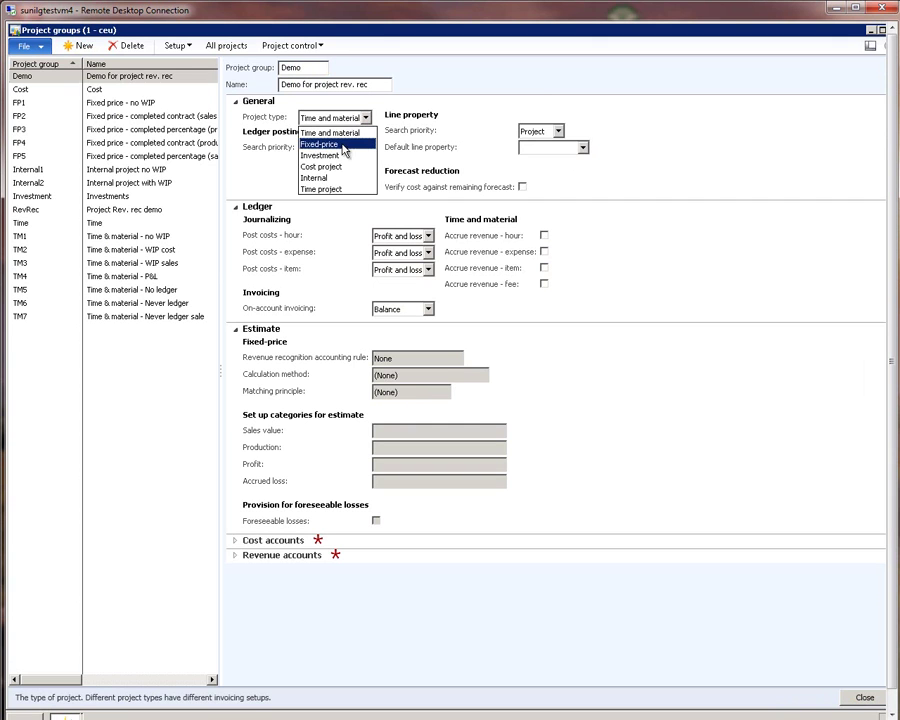
pyautogui.click(341, 145)
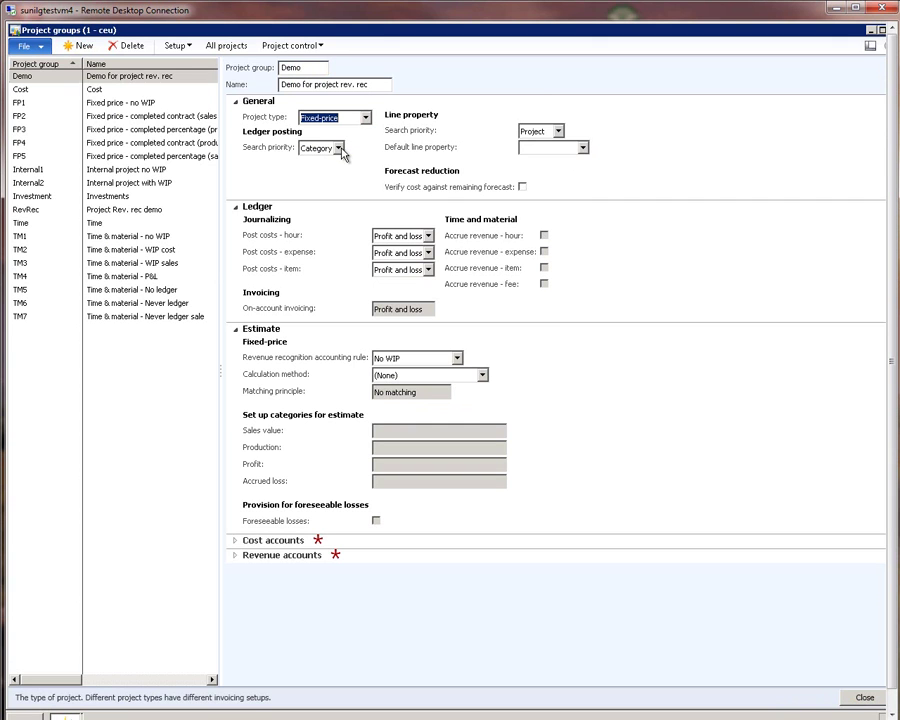
# Set the Demo project group's hour, expense and item cost posting to Balance
pyautogui.click(428, 236)
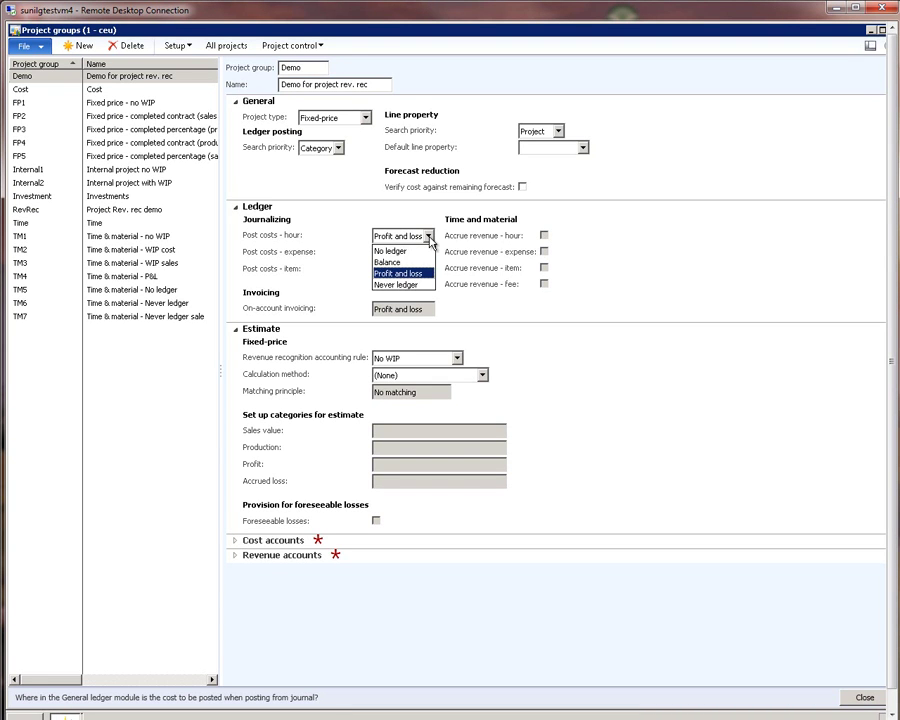
pyautogui.click(426, 261)
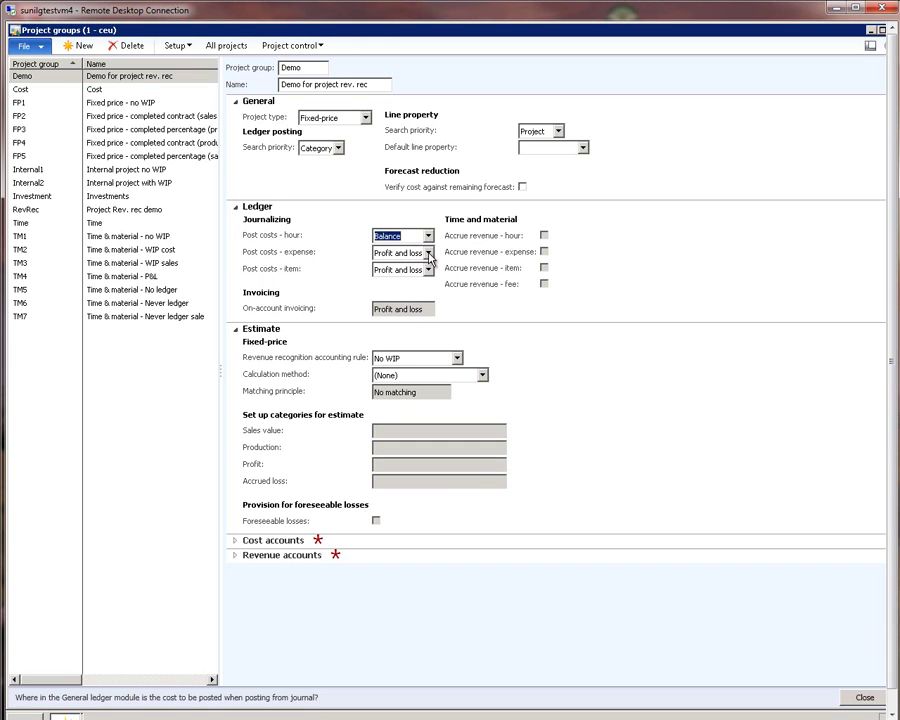
pyautogui.click(428, 253)
pyautogui.click(415, 268)
pyautogui.click(428, 270)
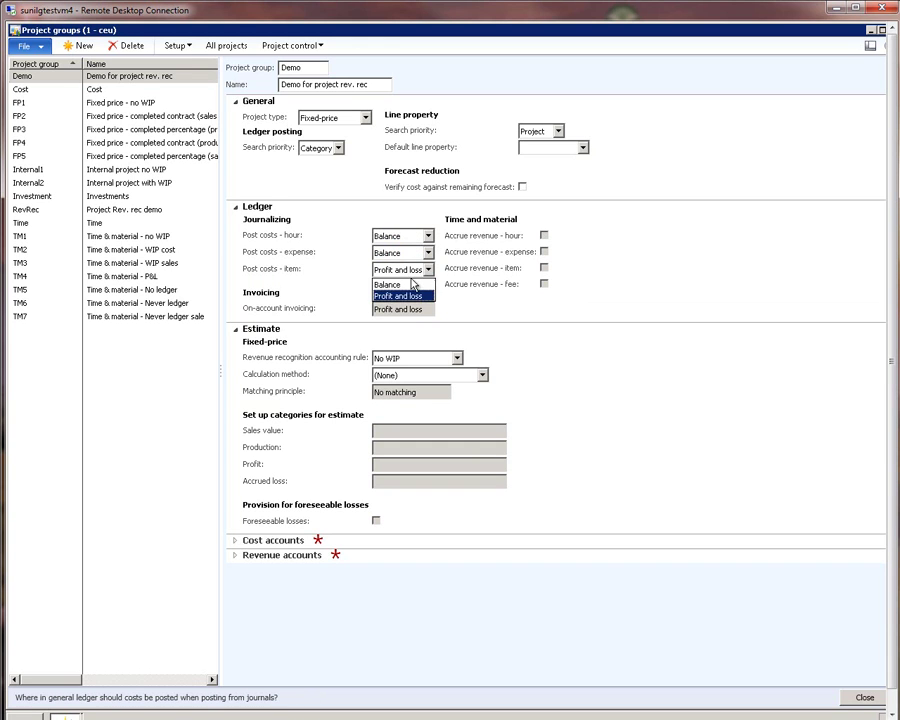
pyautogui.click(409, 285)
# Set the project group's revenue recognition accounting rule to Completed percentage and review the alternative rules
pyautogui.click(452, 358)
pyautogui.click(457, 359)
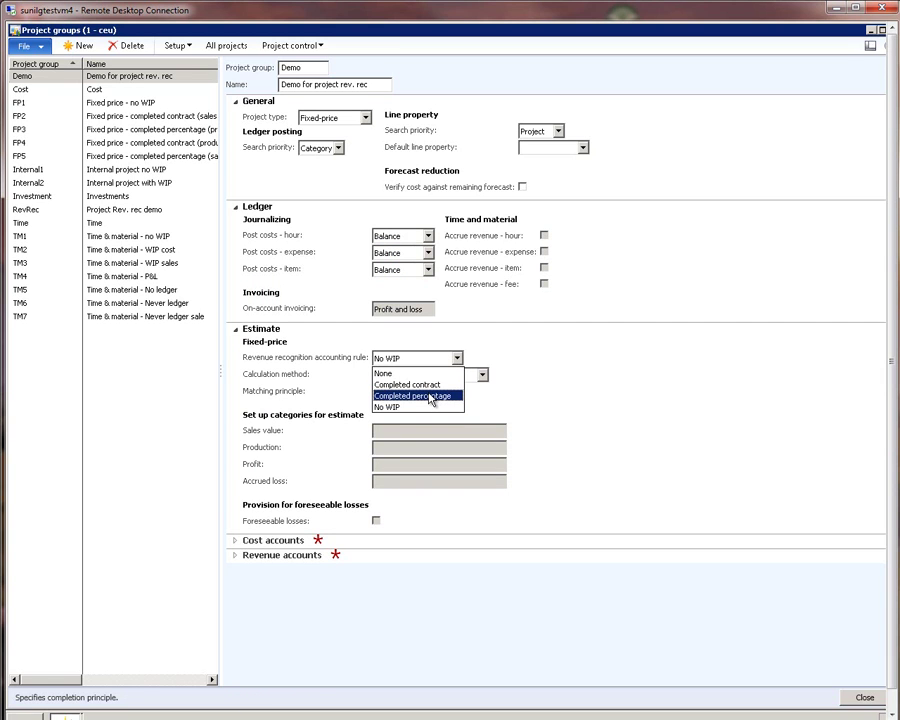
pyautogui.click(432, 396)
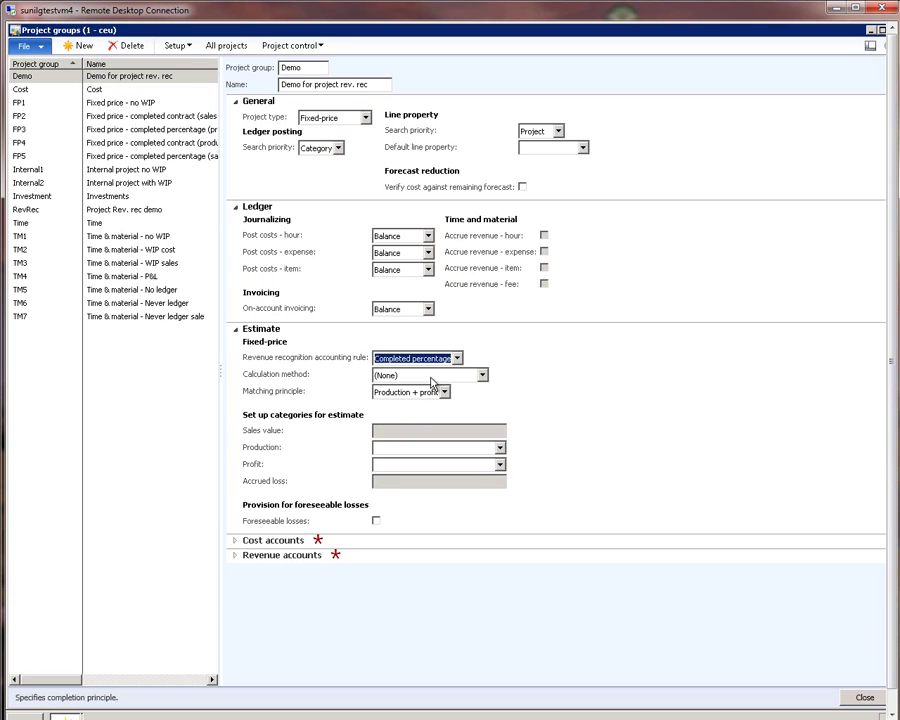
pyautogui.click(457, 358)
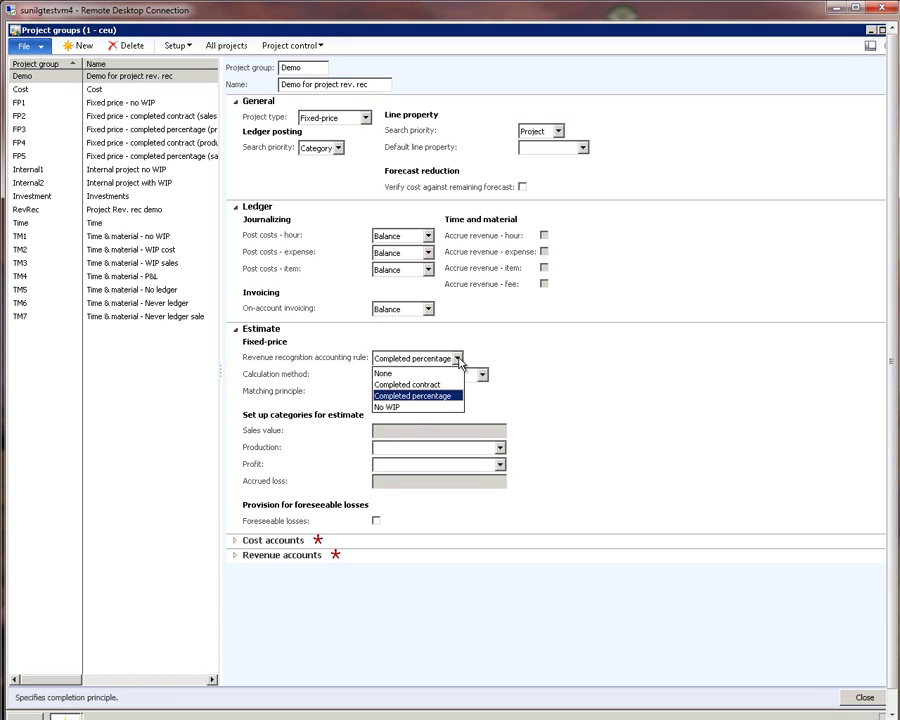
pyautogui.click(459, 360)
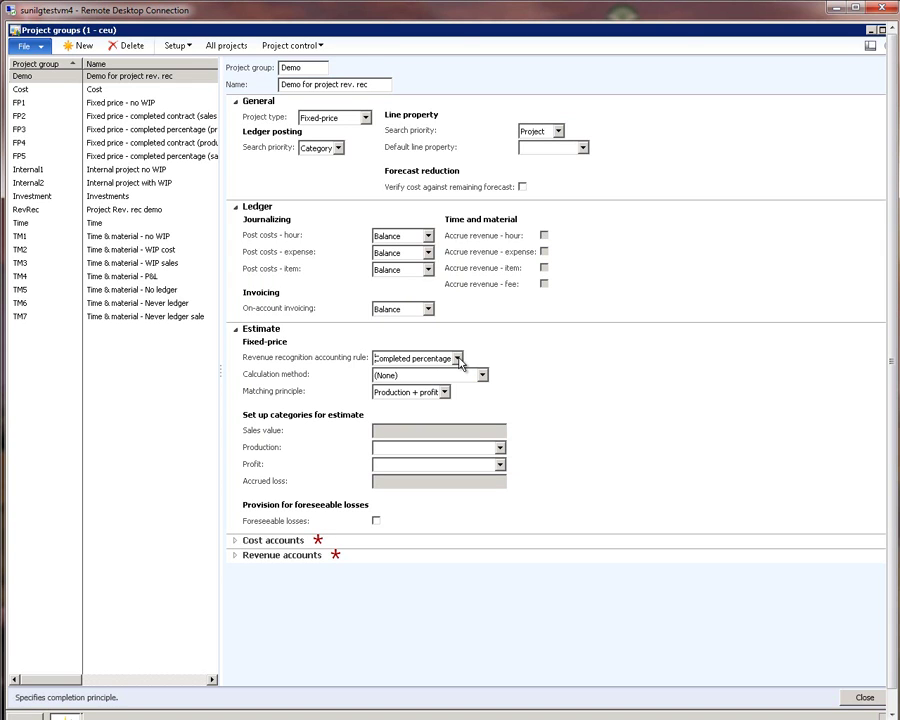
pyautogui.click(459, 360)
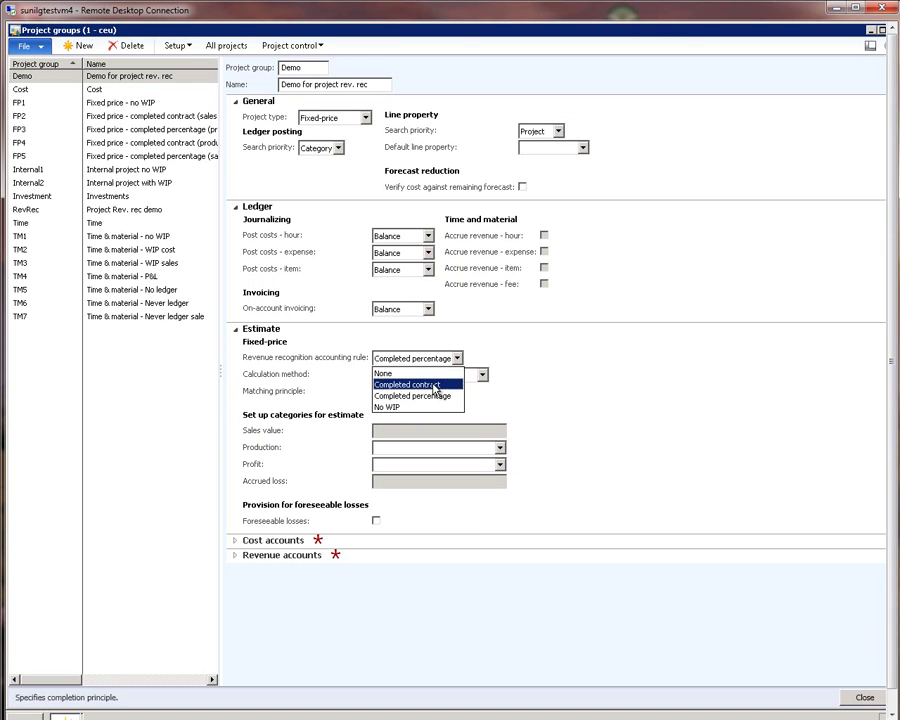
pyautogui.click(458, 358)
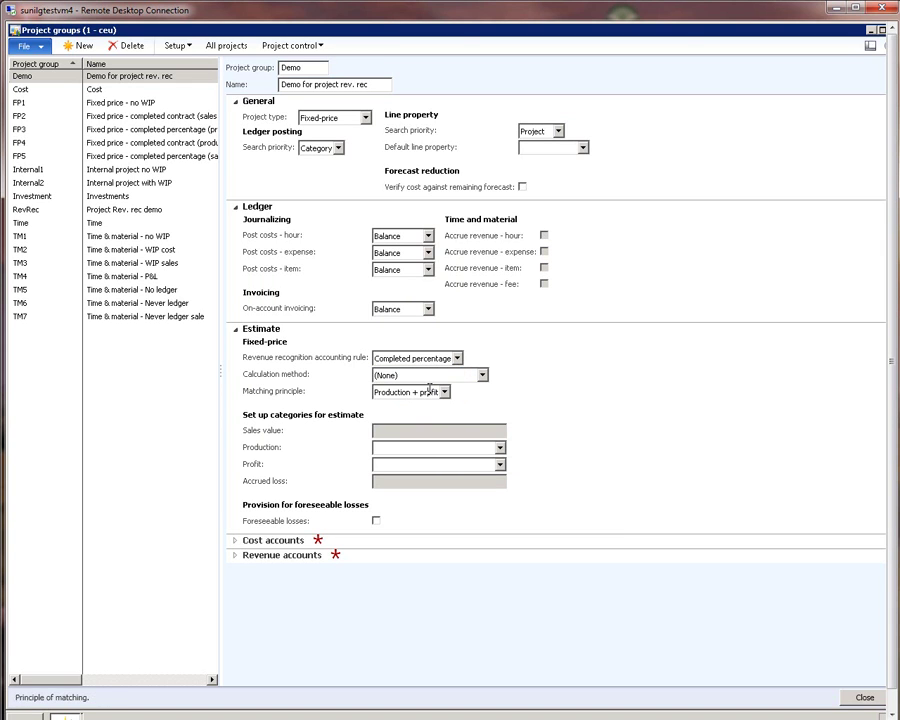
# Set the matching principle for the project group's estimates to Sales value
pyautogui.click(446, 392)
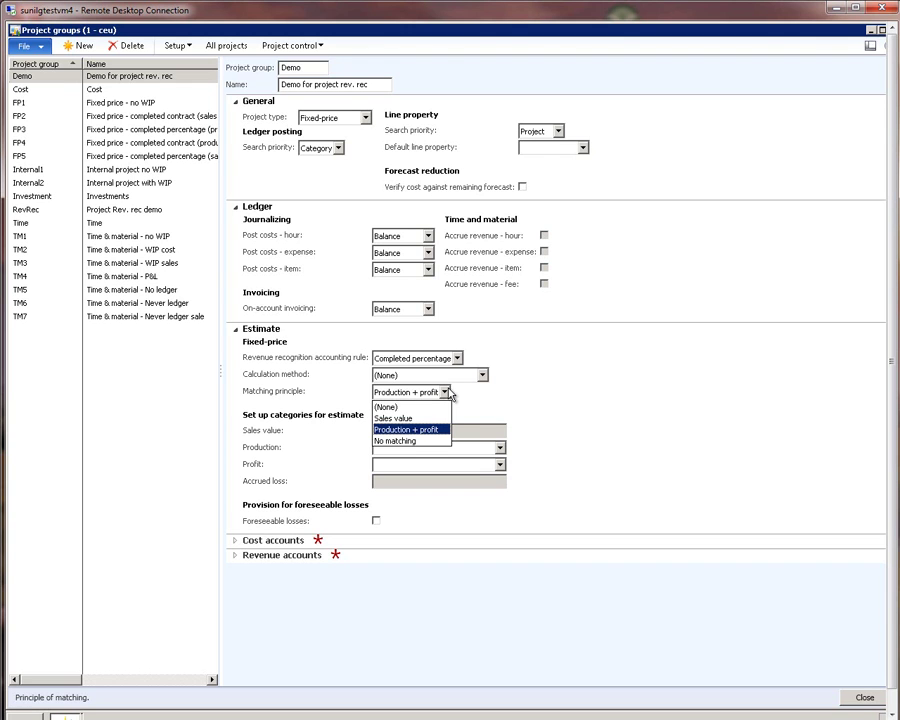
pyautogui.click(408, 418)
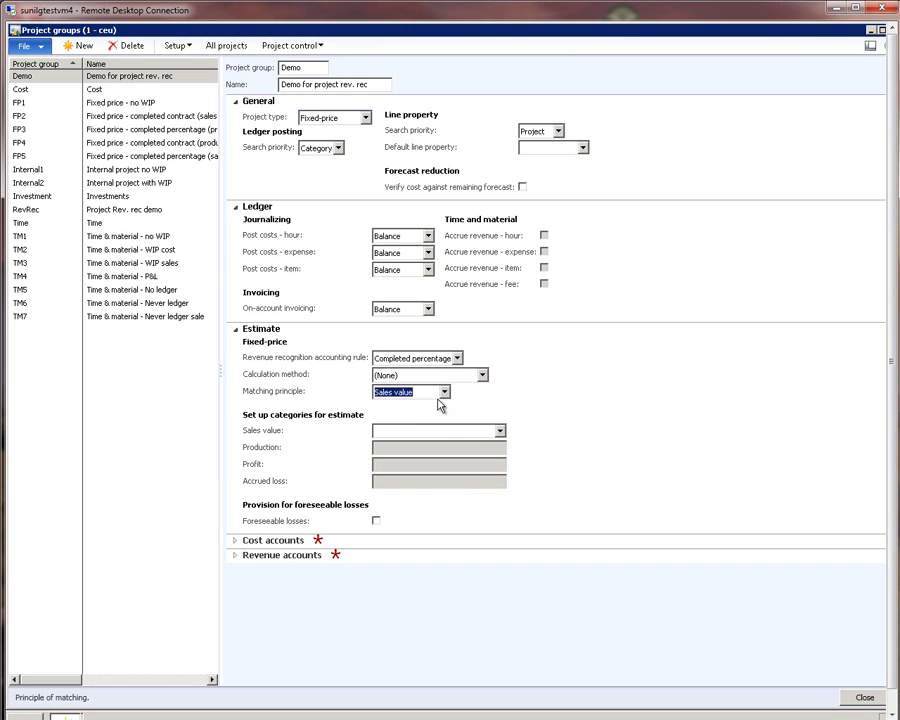
pyautogui.click(444, 392)
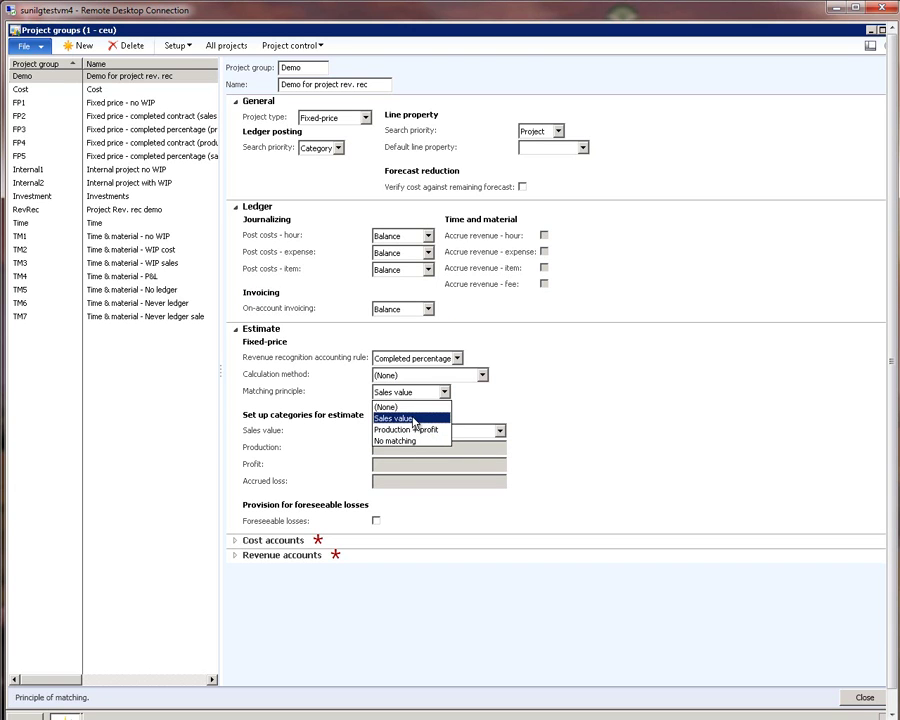
pyautogui.click(414, 418)
# Assign the Sales Est category to the estimate's sales value, then save and close the project group
pyautogui.click(460, 430)
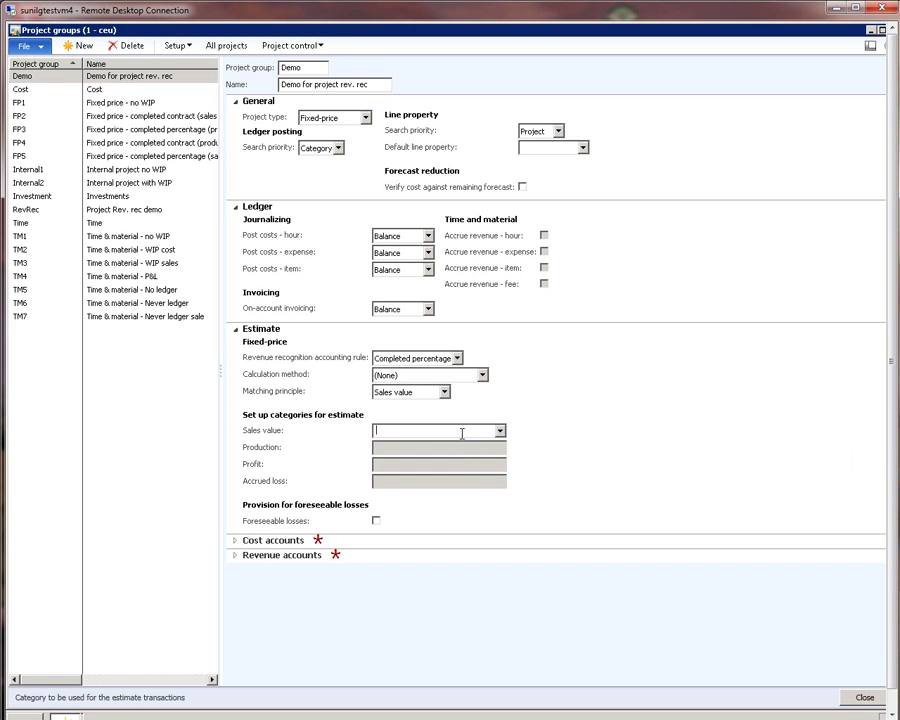
pyautogui.click(500, 431)
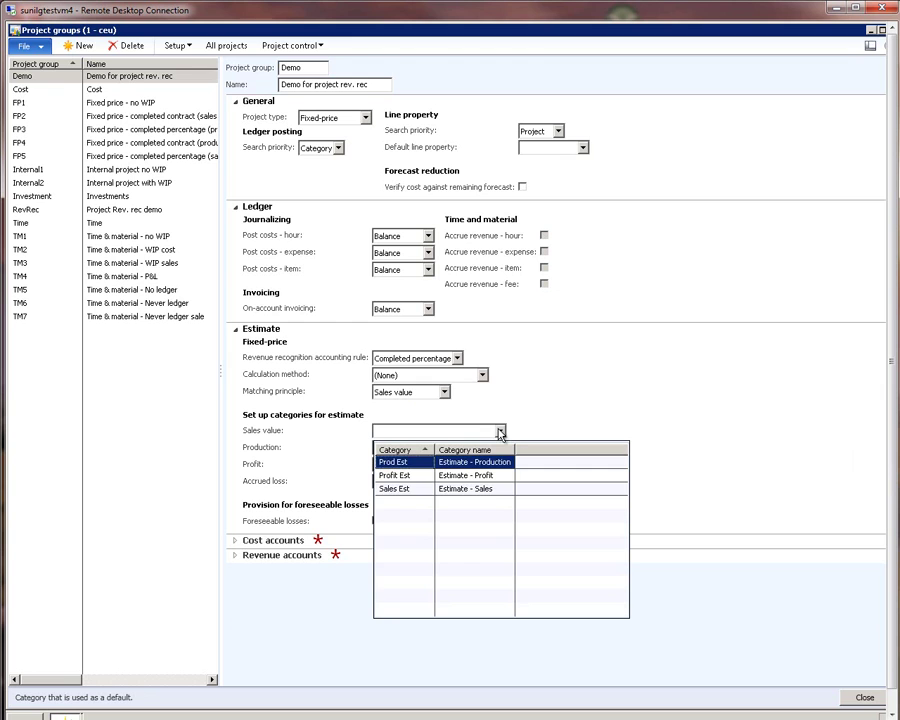
pyautogui.click(406, 488)
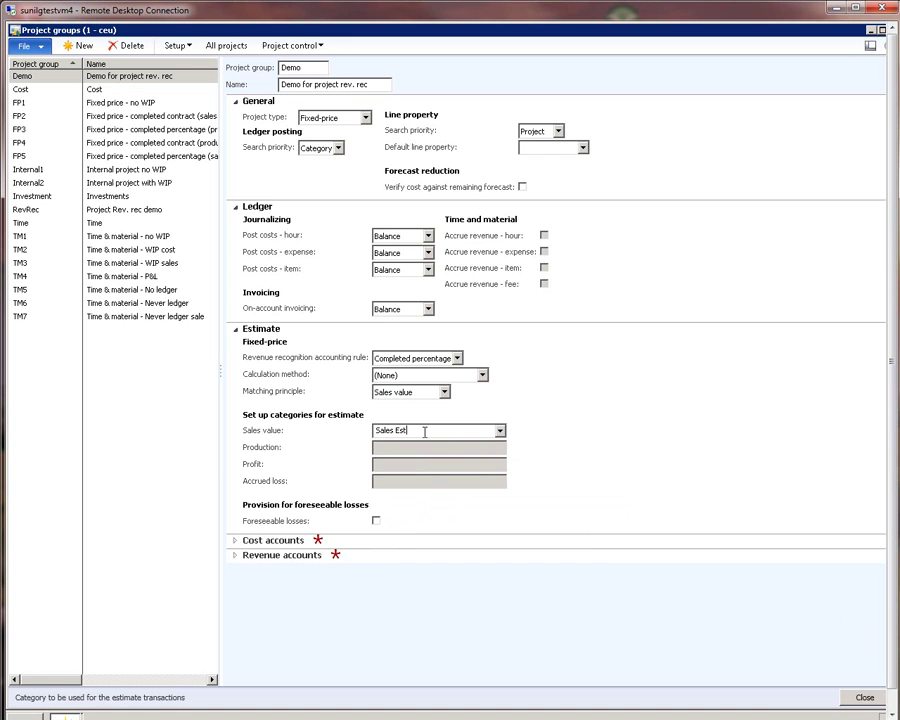
pyautogui.hotkey('ctrl', 's')
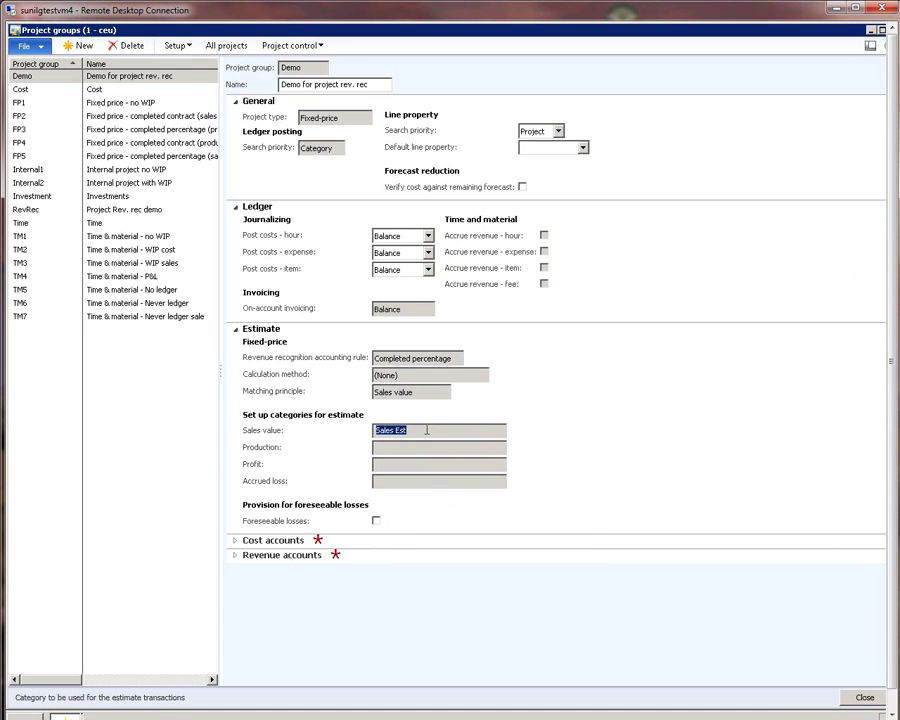
pyautogui.click(864, 697)
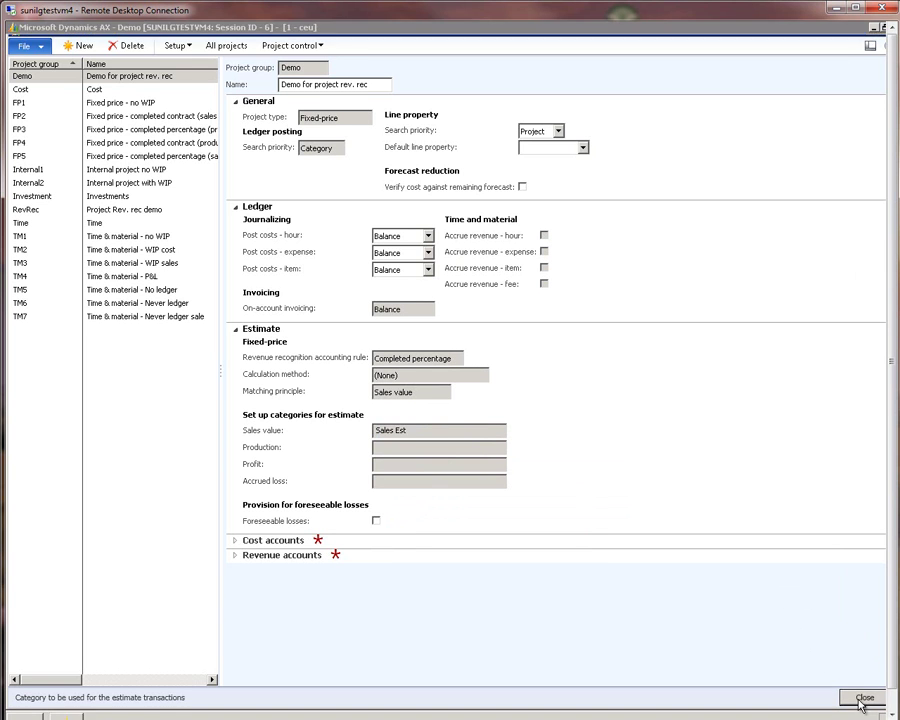
pyautogui.click(168, 129)
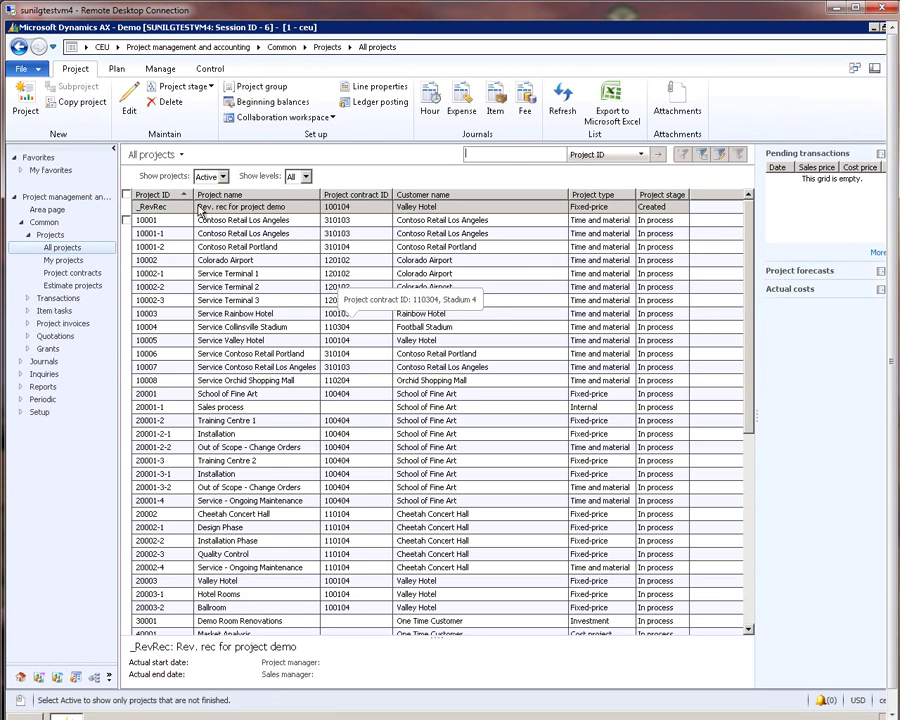
# Start a new Fixed-price project with the ID _Demo and the name "Demo project"
pyautogui.click(25, 88)
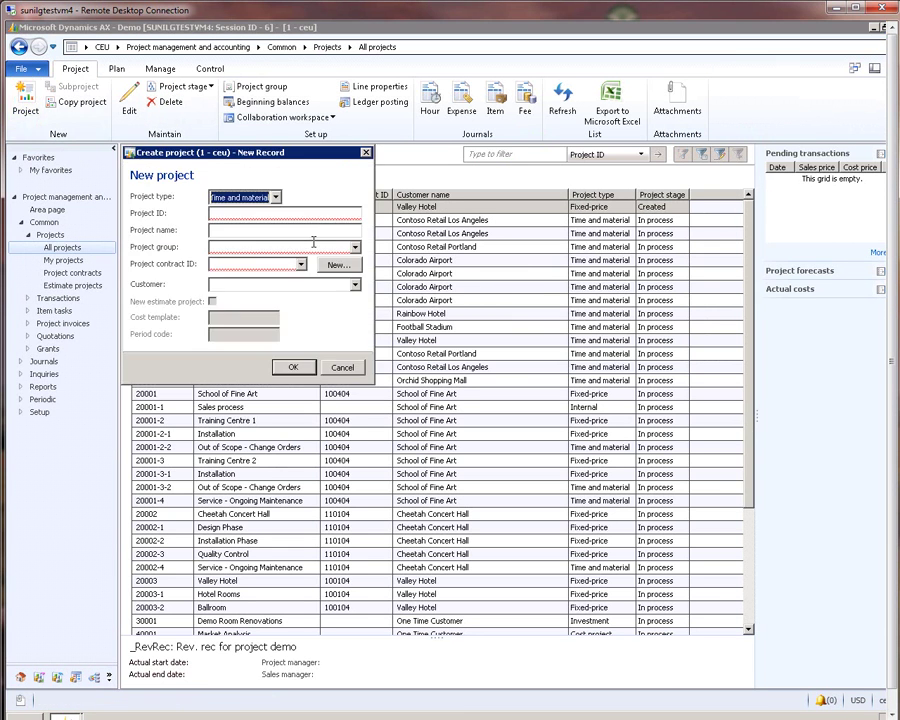
pyautogui.click(277, 200)
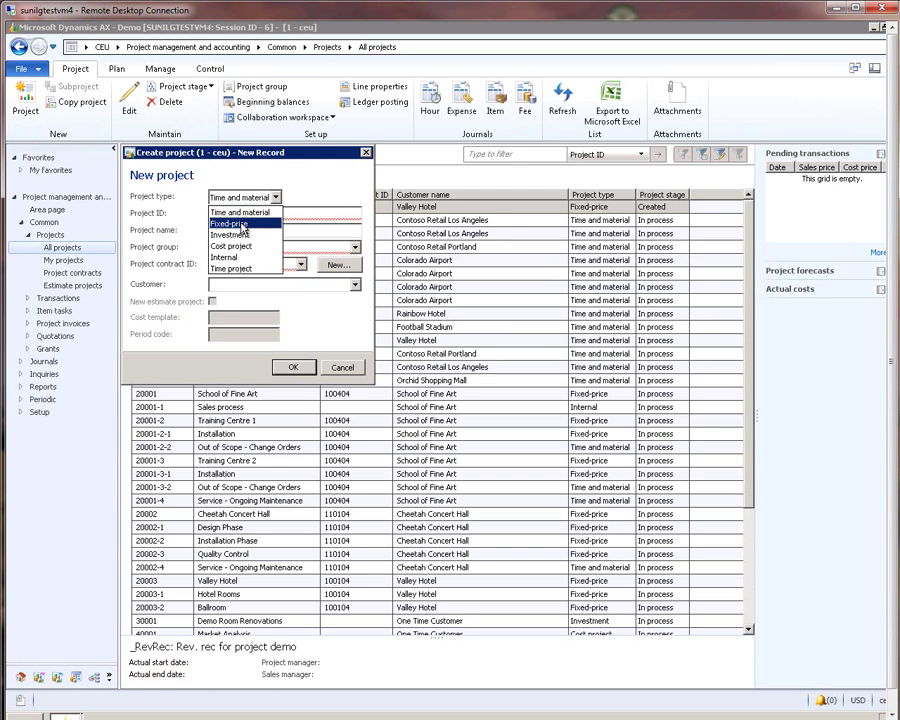
pyautogui.click(233, 218)
pyautogui.click(229, 212)
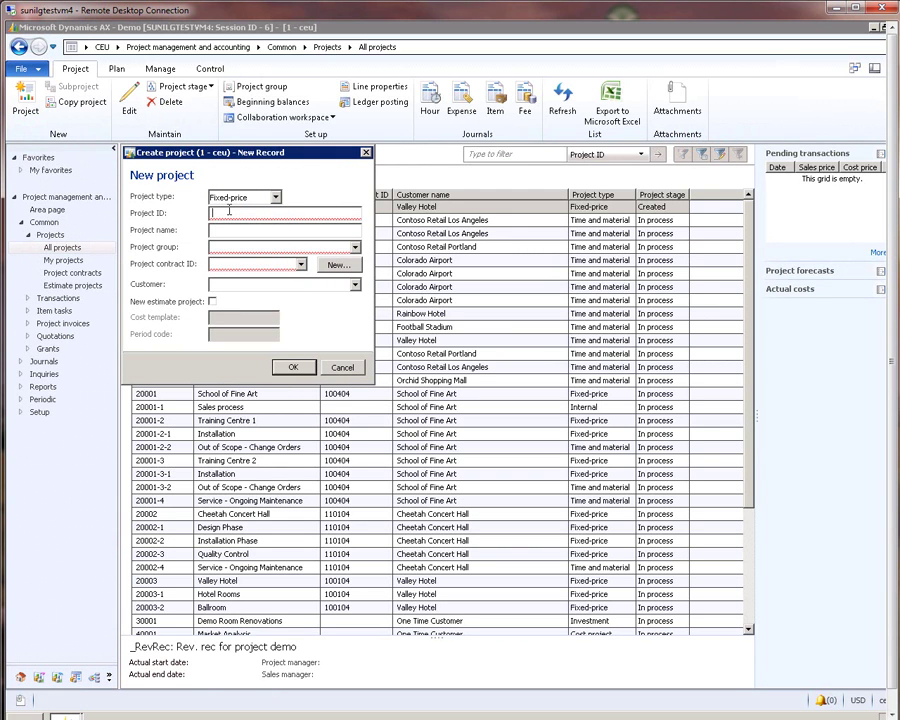
pyautogui.write('_Demo')
pyautogui.press('Tab')
pyautogui.write('Demo project')
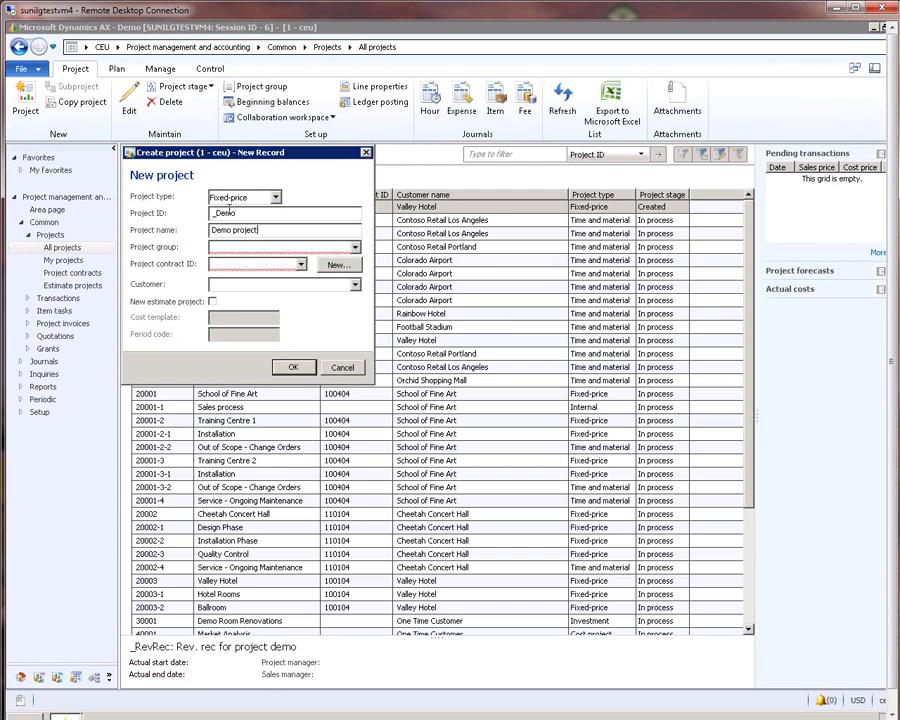
pyautogui.press('Tab')
# Assign the new project to the Demo project group and the Hotel 4 project contract
pyautogui.click(355, 247)
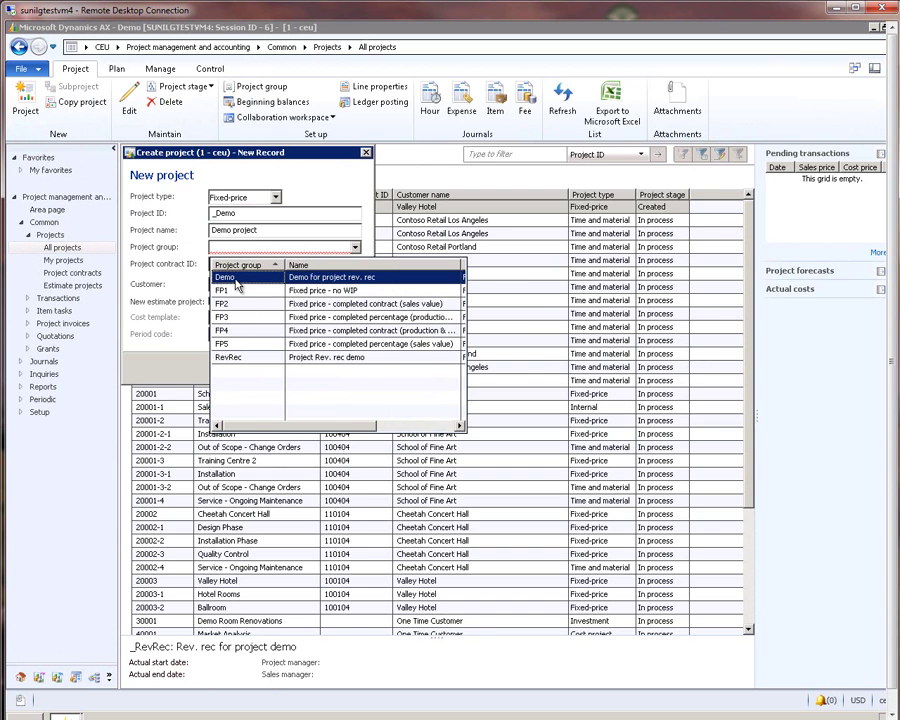
pyautogui.click(270, 274)
pyautogui.click(270, 268)
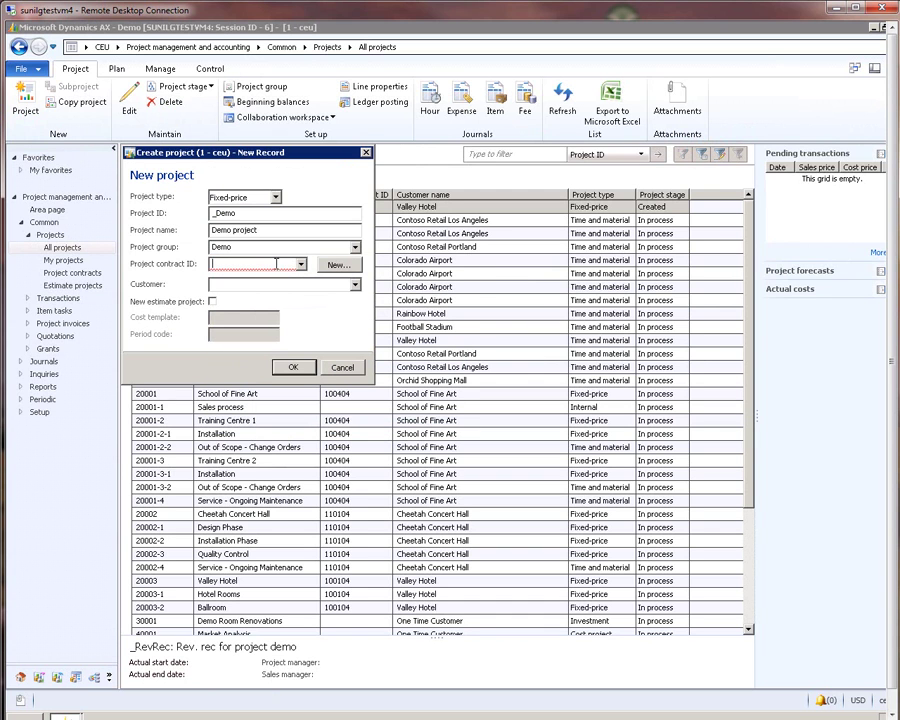
pyautogui.click(302, 266)
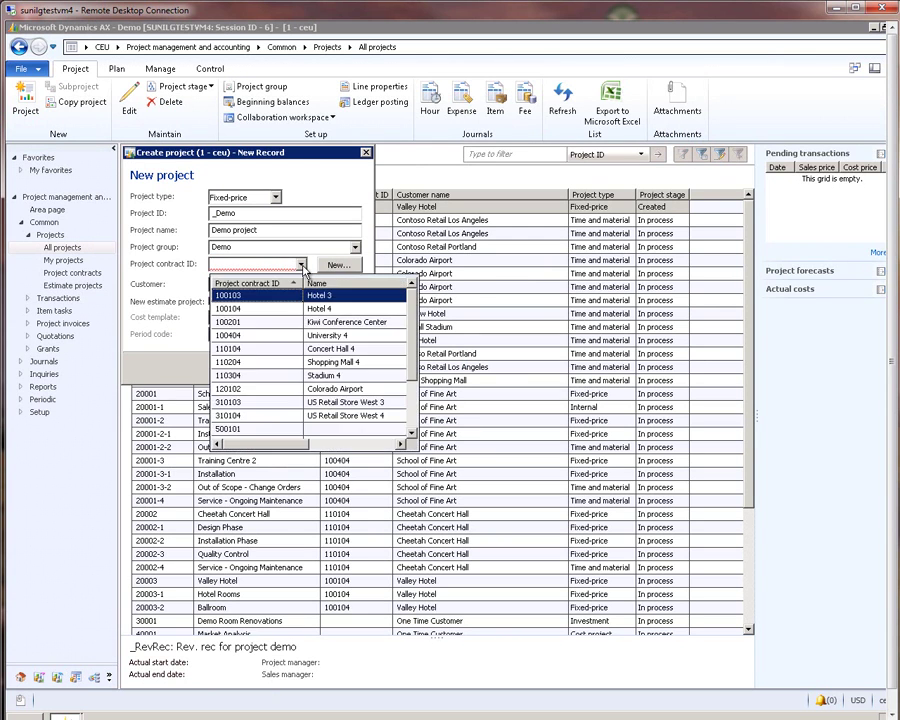
pyautogui.click(257, 314)
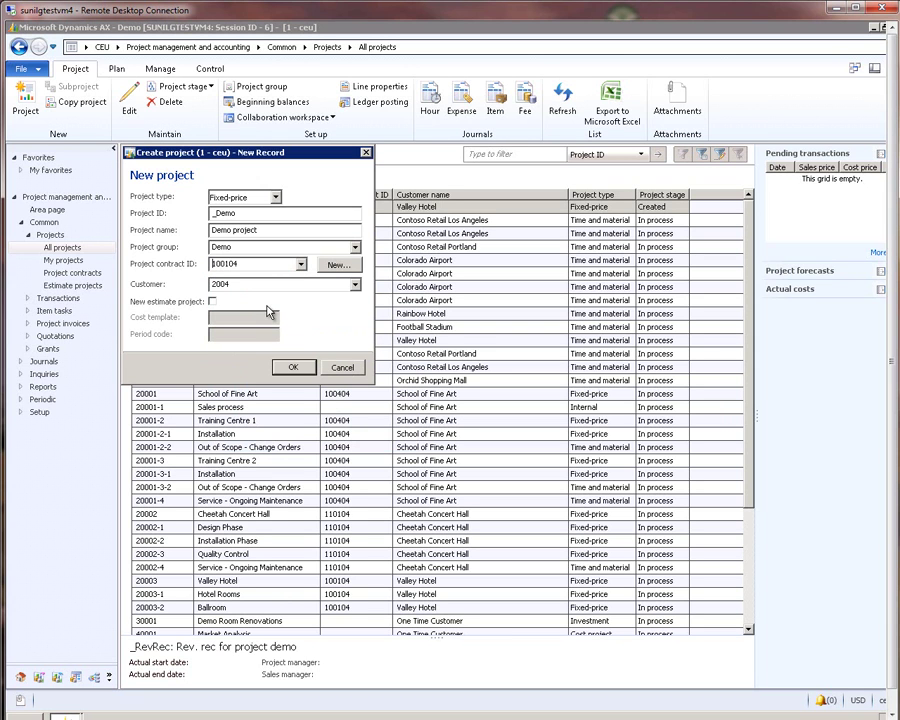
# Enable a new estimate project with the cost template AutoAmount and the period code EstMonth
pyautogui.click(212, 302)
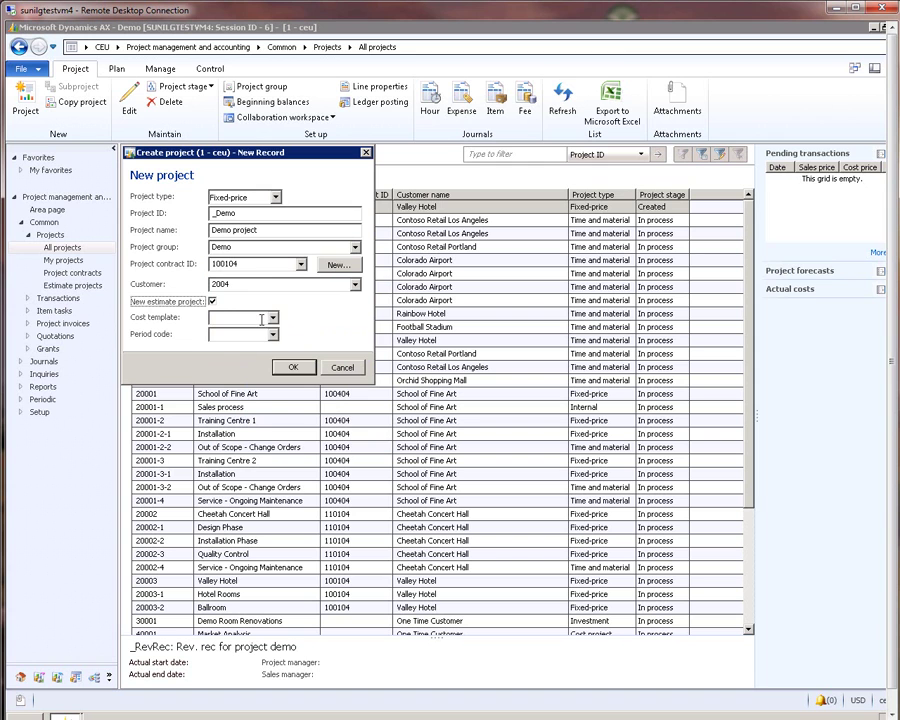
pyautogui.click(273, 318)
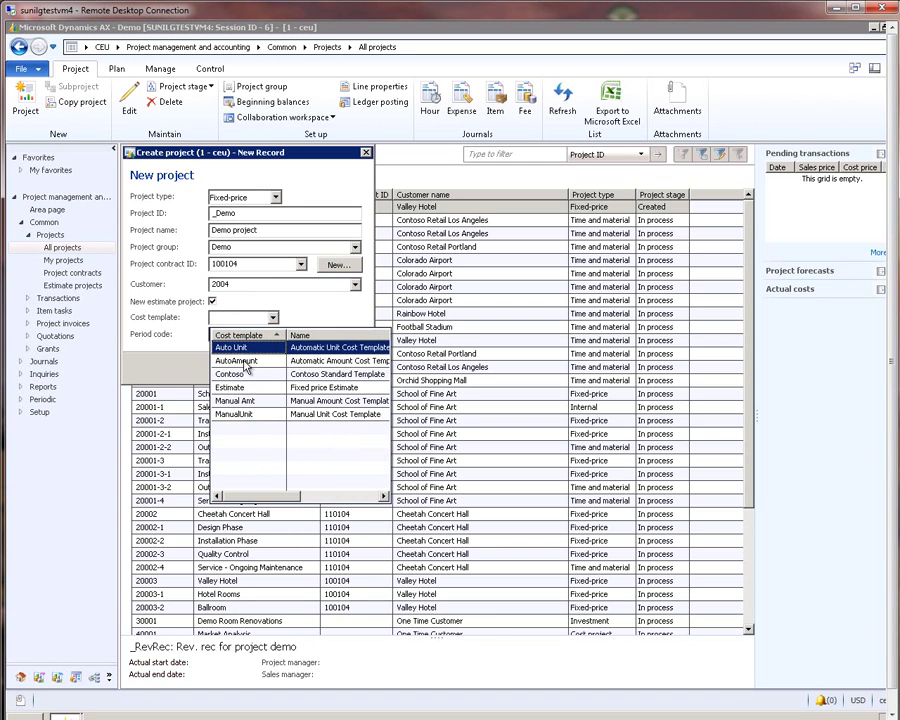
pyautogui.click(240, 361)
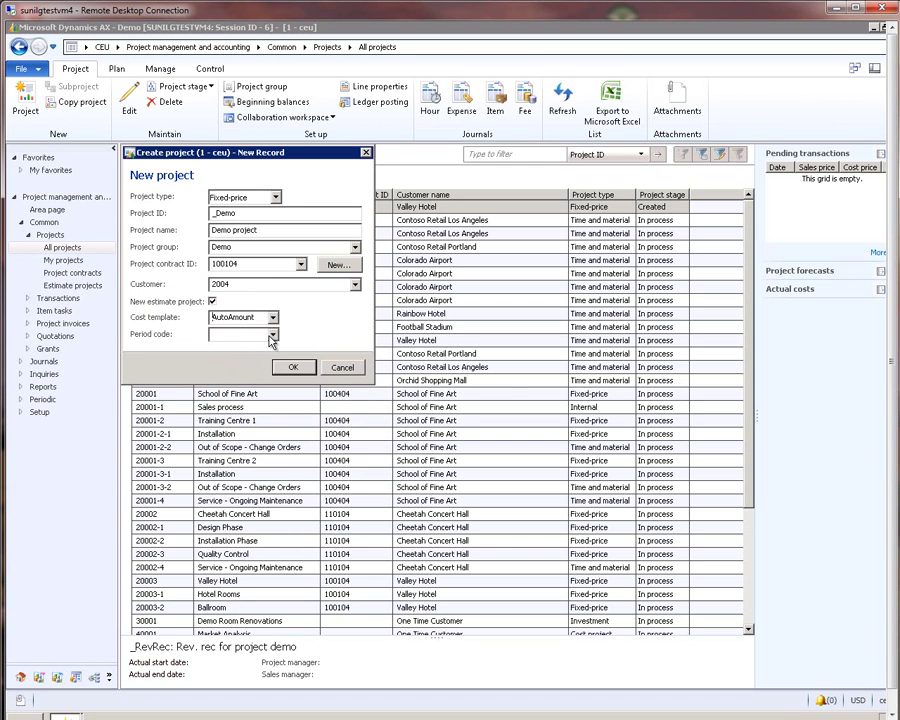
pyautogui.click(272, 335)
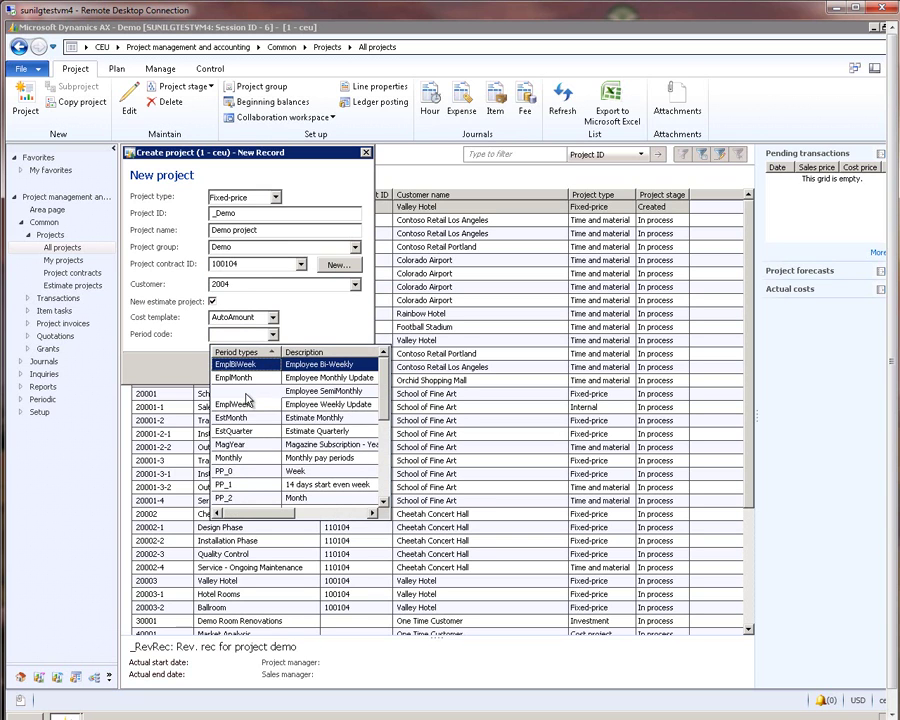
pyautogui.click(238, 418)
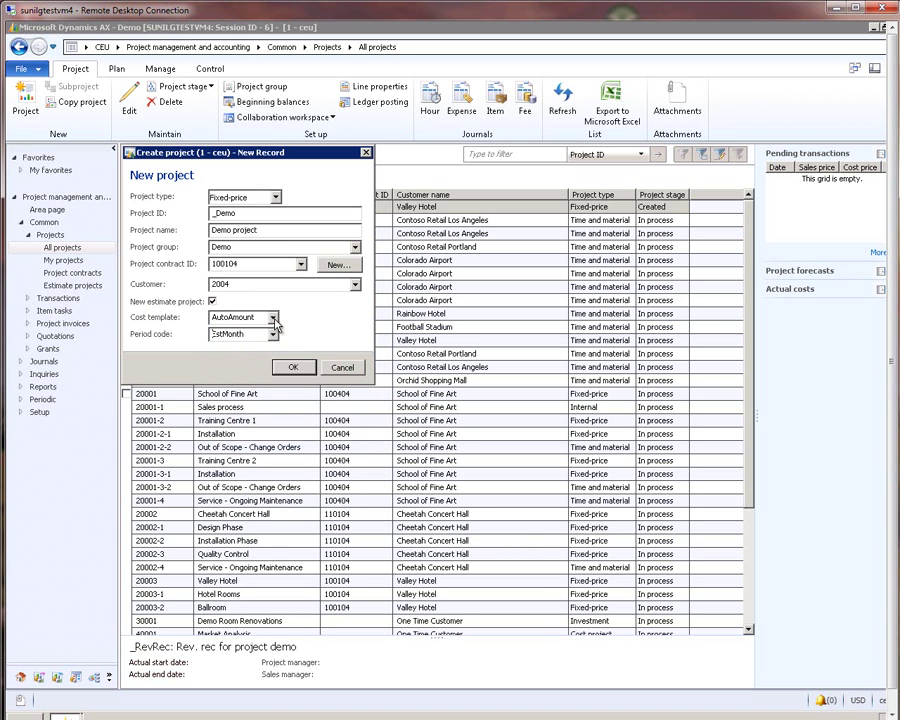
# Review the available cost templates and open the details of the AutoAmount template
pyautogui.click(272, 318)
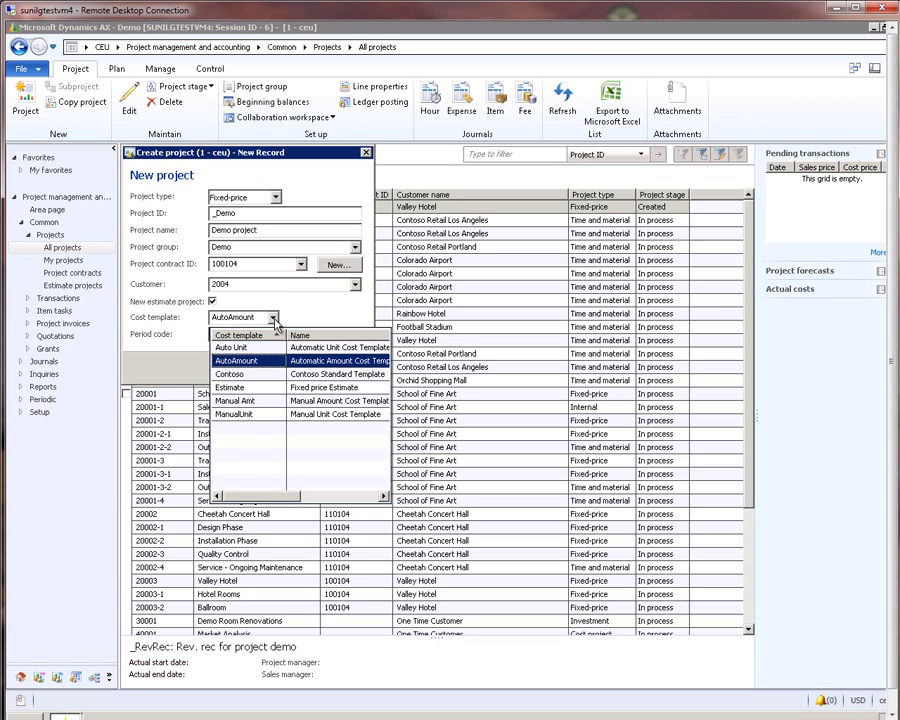
pyautogui.click(275, 318)
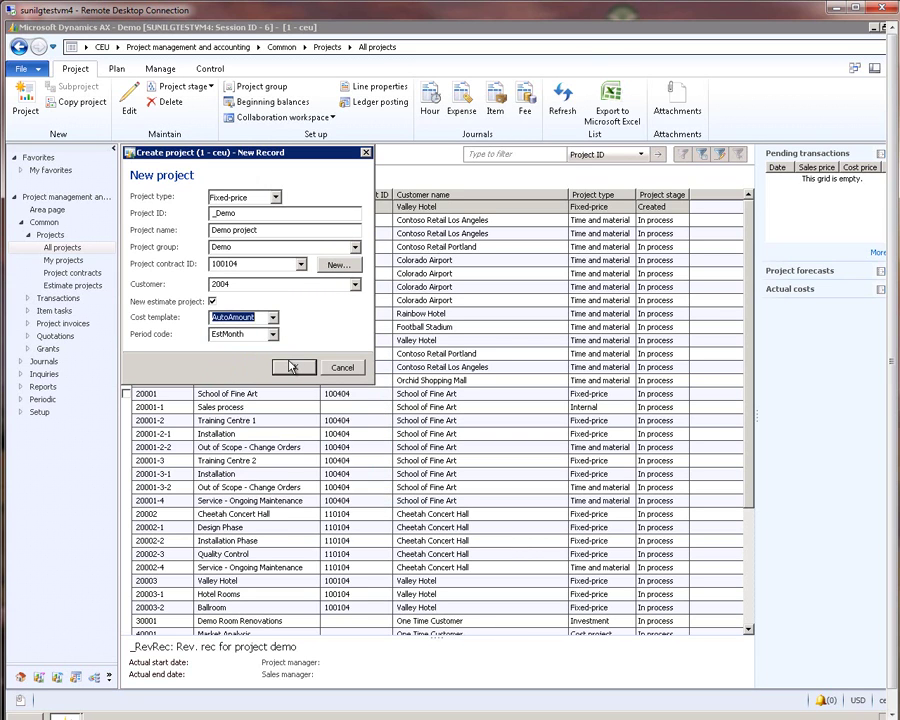
pyautogui.click(236, 318)
pyautogui.rightClick(236, 318)
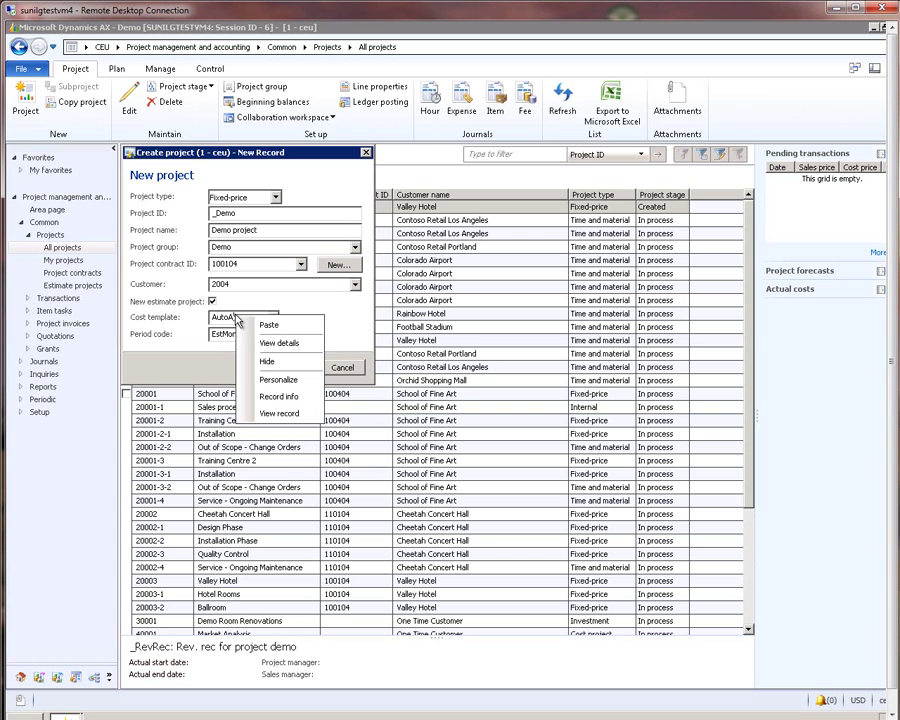
pyautogui.click(279, 342)
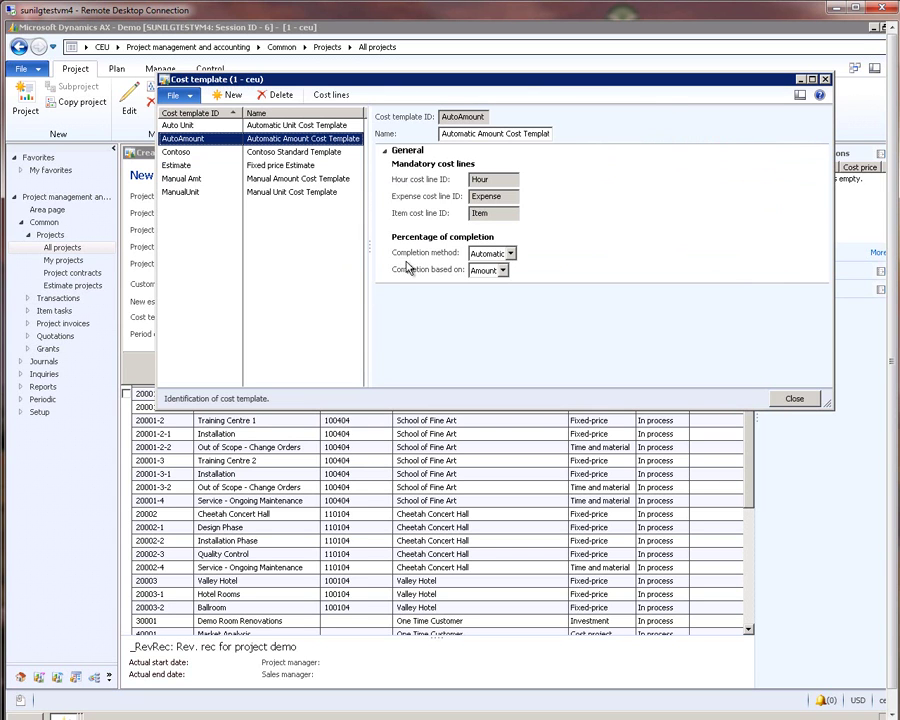
# Examine the AutoAmount template's cost lines and the categories assigned to its Hour line
pyautogui.click(328, 94)
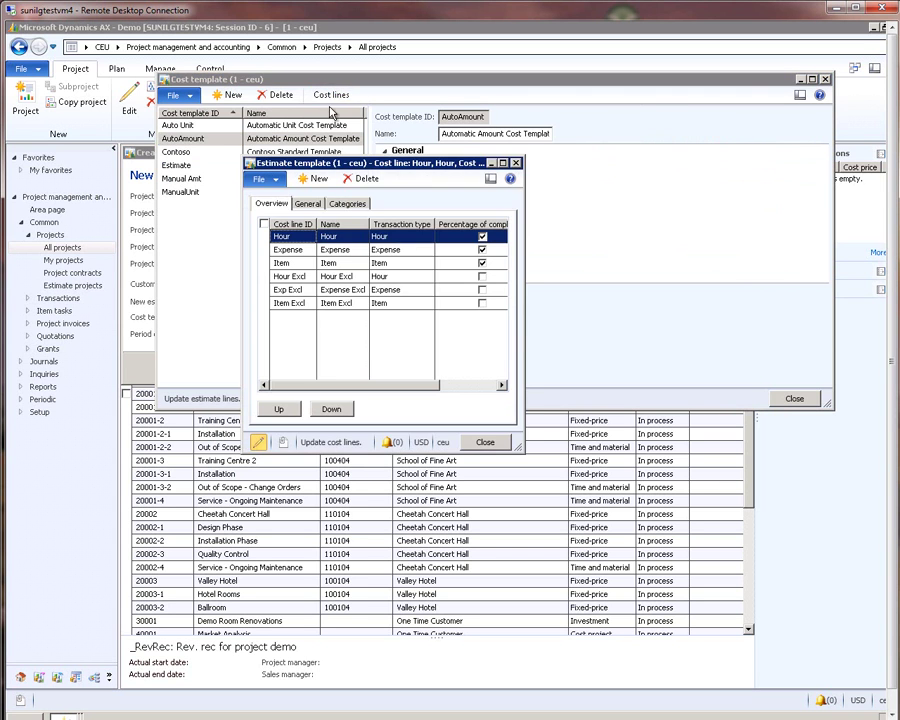
pyautogui.click(347, 203)
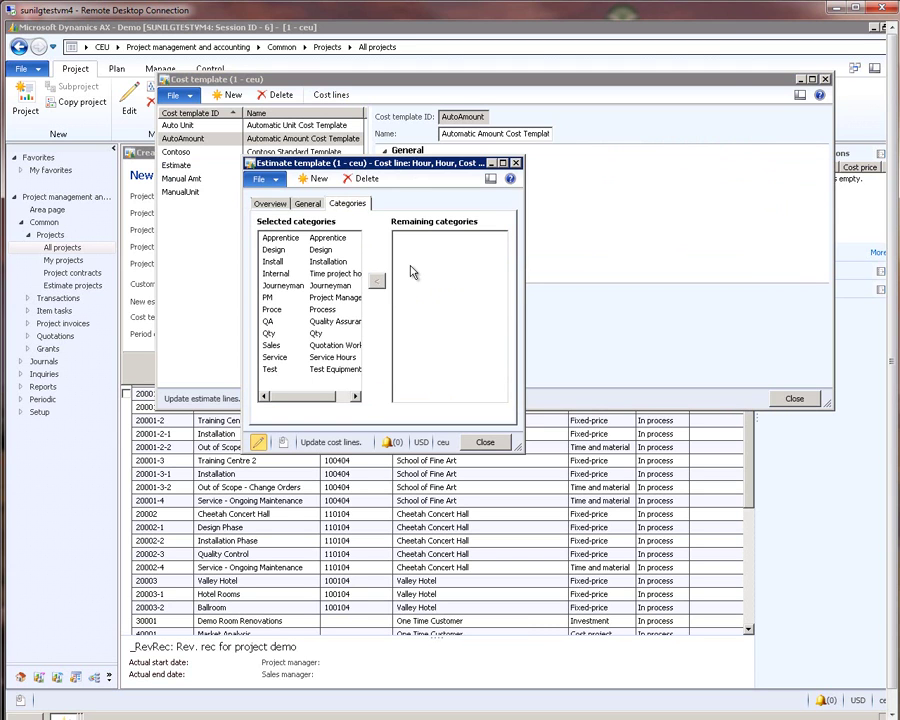
pyautogui.moveTo(341, 161); pyautogui.dragTo(438, 148)
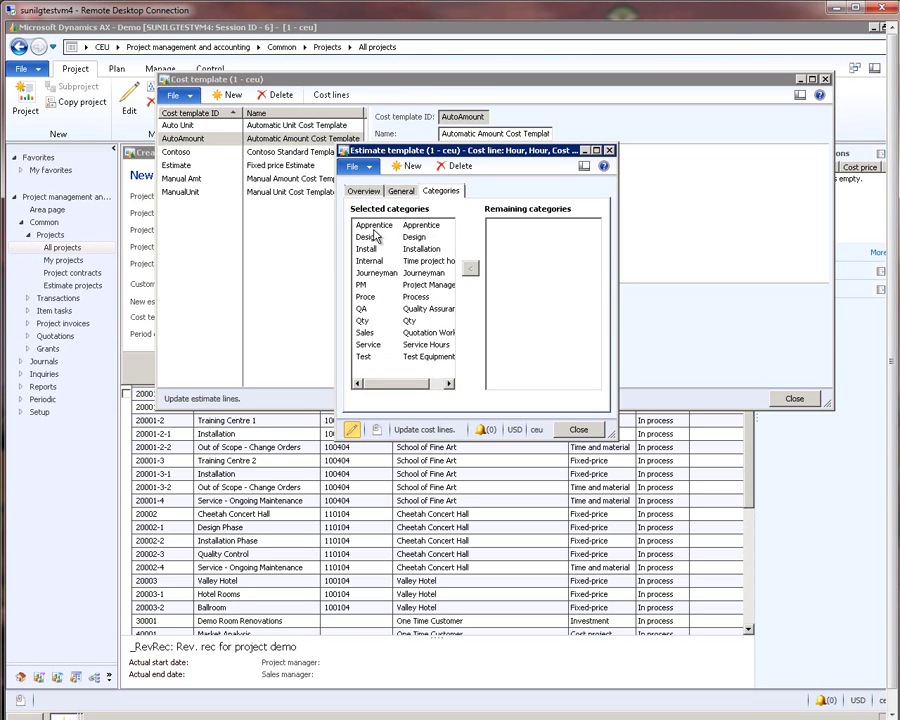
pyautogui.click(578, 429)
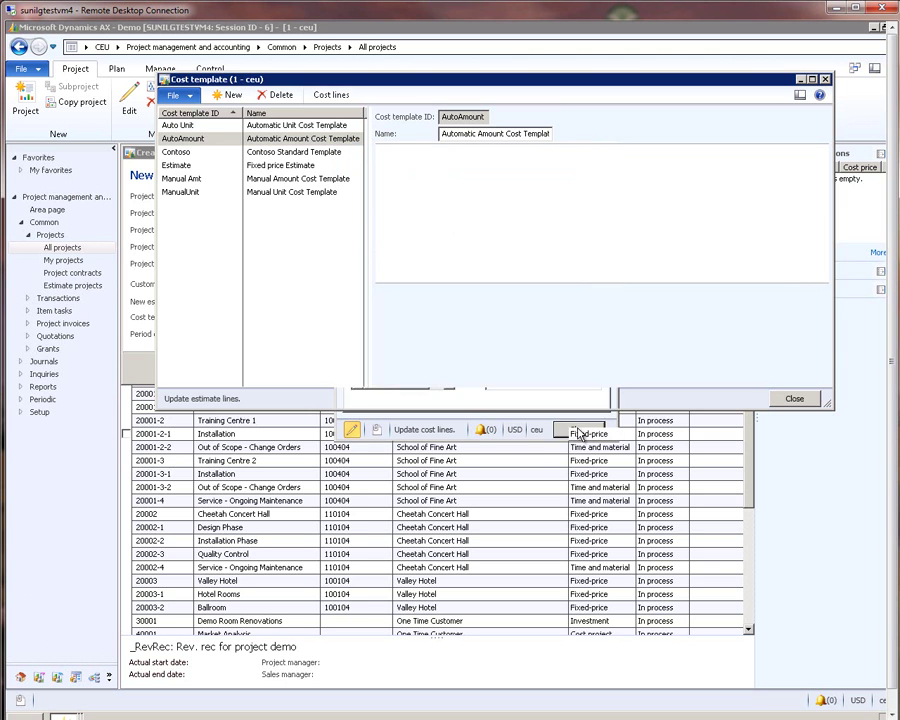
pyautogui.click(794, 398)
# Create the fixed-price demo project and set its project stage to In process
pyautogui.click(292, 367)
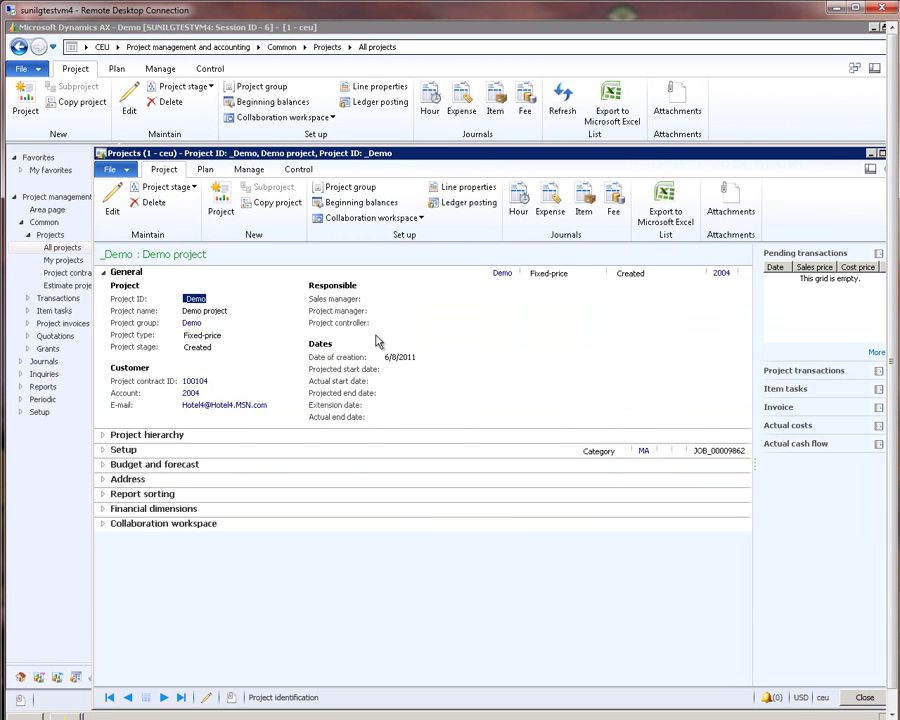
pyautogui.click(172, 192)
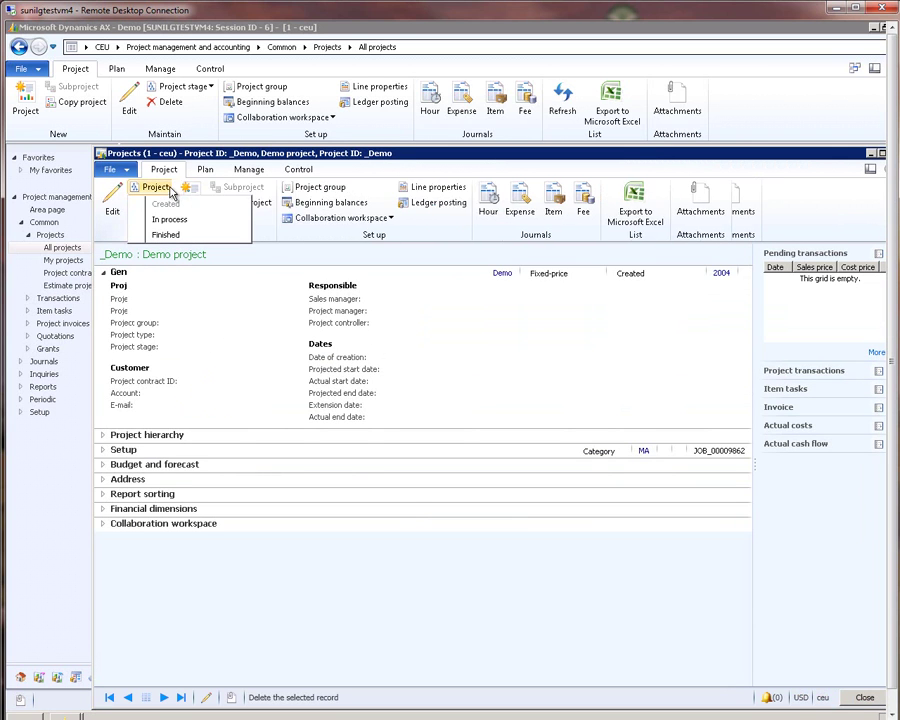
pyautogui.click(160, 219)
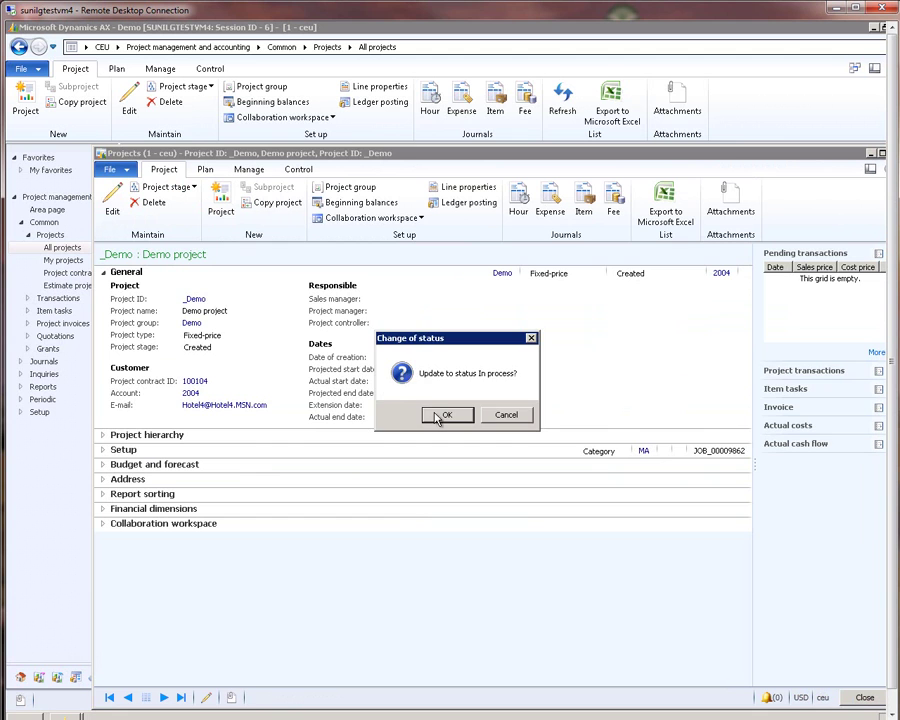
pyautogui.click(442, 414)
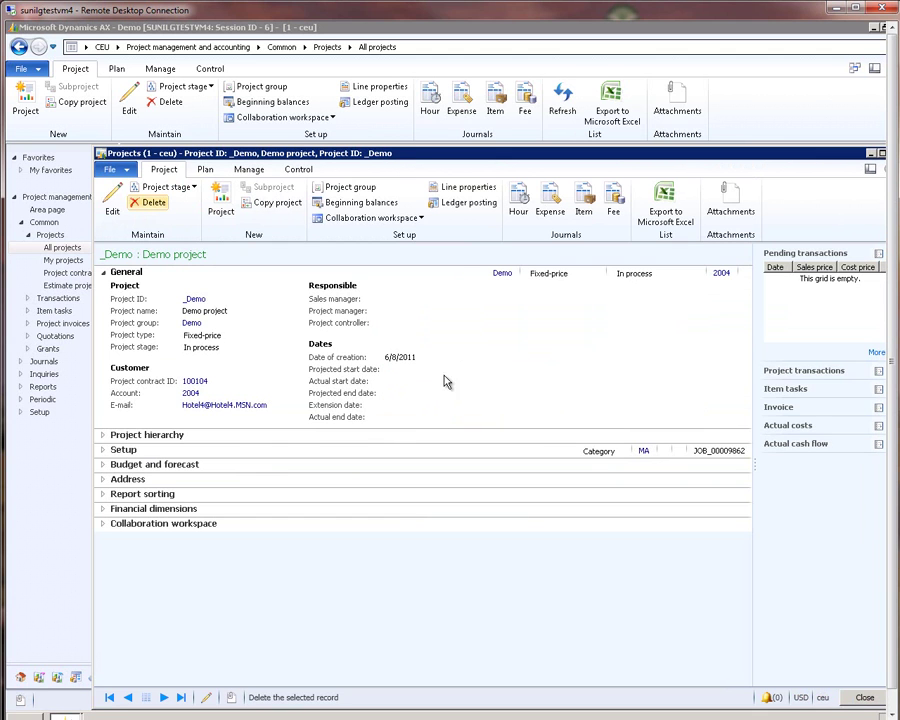
pyautogui.doubleClick(398, 158)
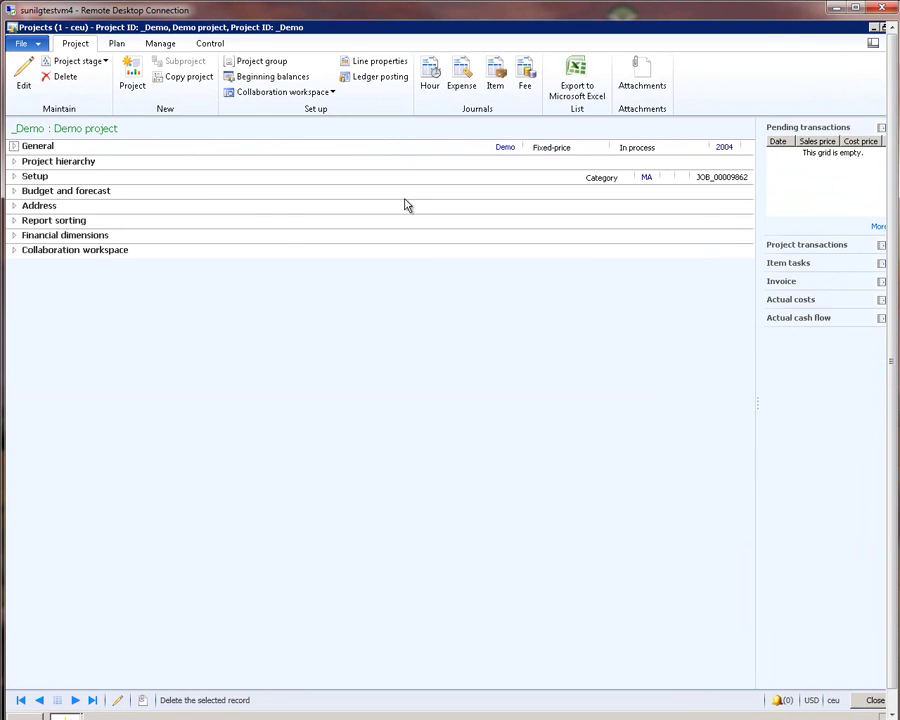
# Add an hour forecast line in the Design category to the demo project and enter its forecast hours
pyautogui.click(117, 45)
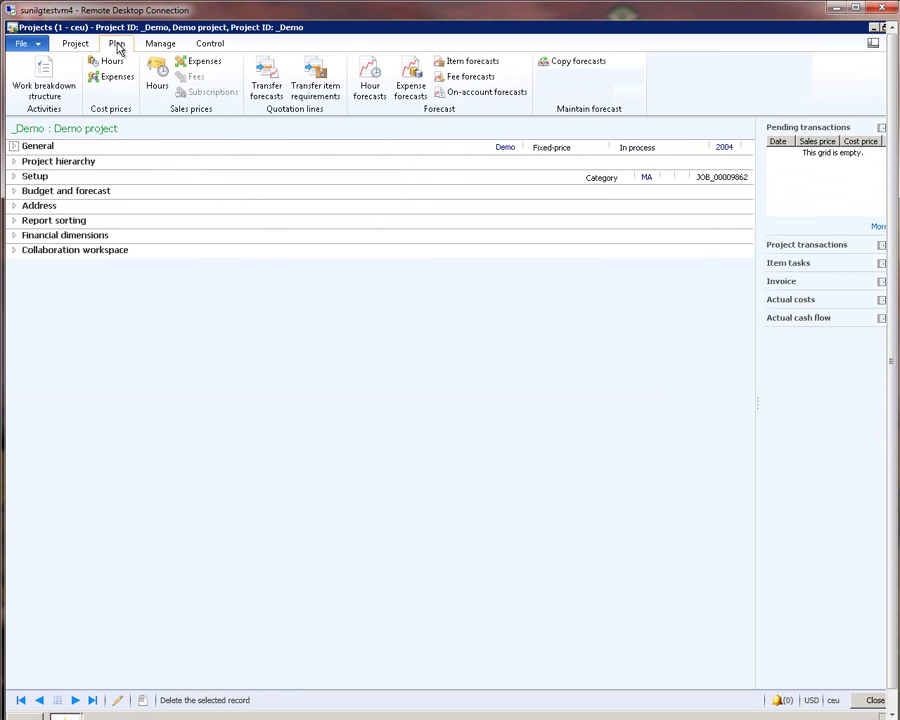
pyautogui.click(369, 78)
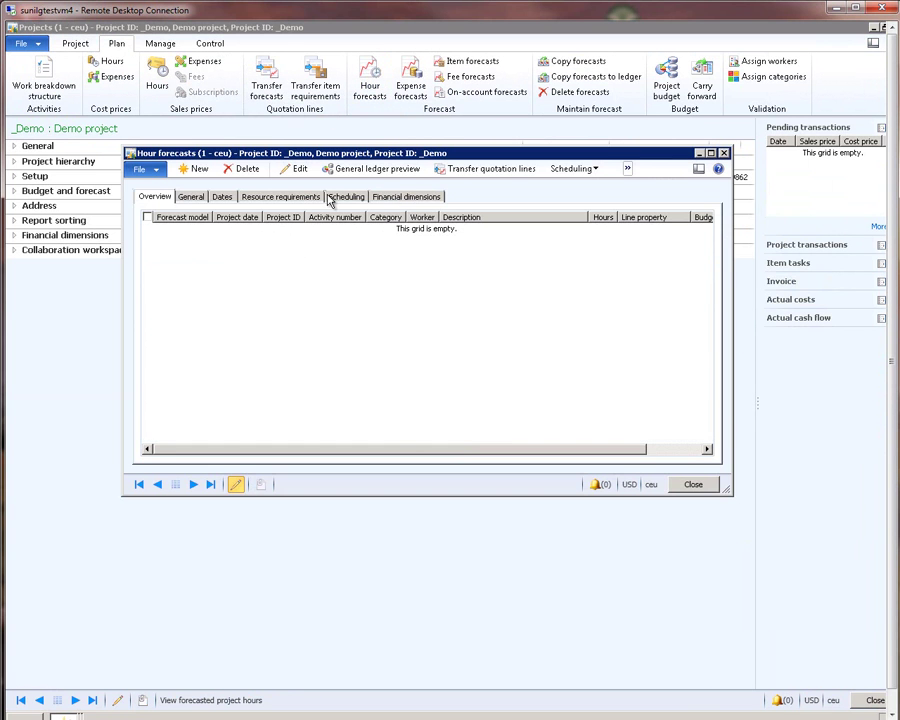
pyautogui.click(196, 169)
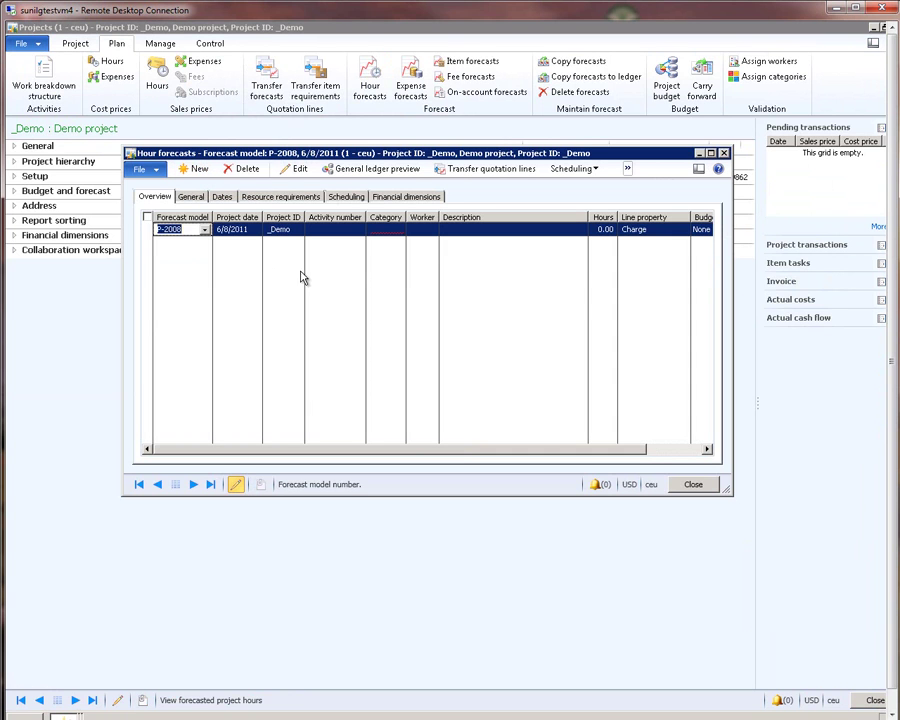
pyautogui.click(386, 230)
pyautogui.click(398, 230)
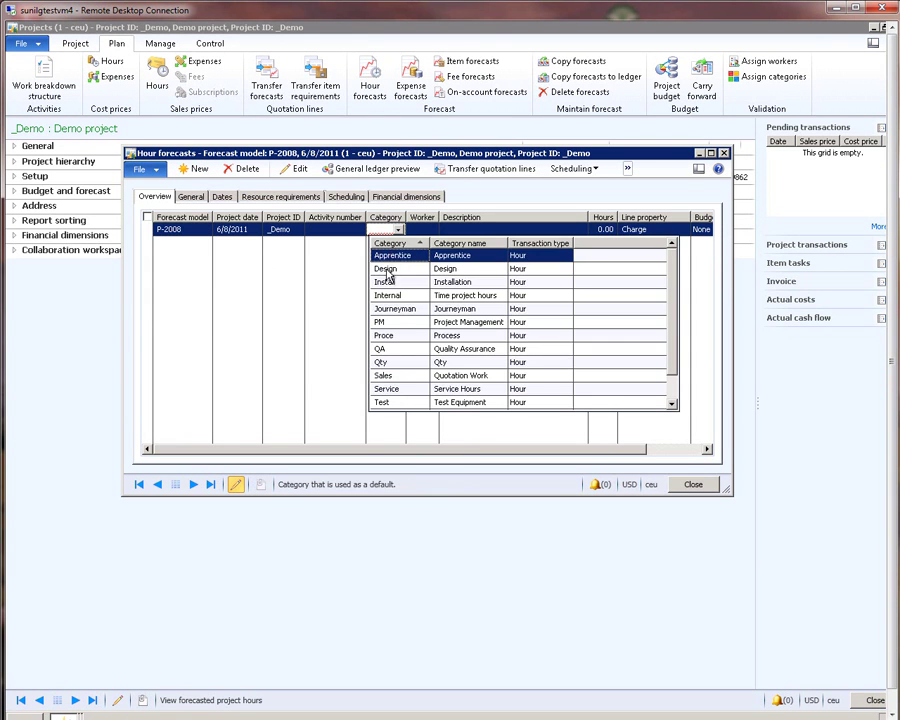
pyautogui.click(385, 269)
pyautogui.press('Tab')
pyautogui.press('Tab')
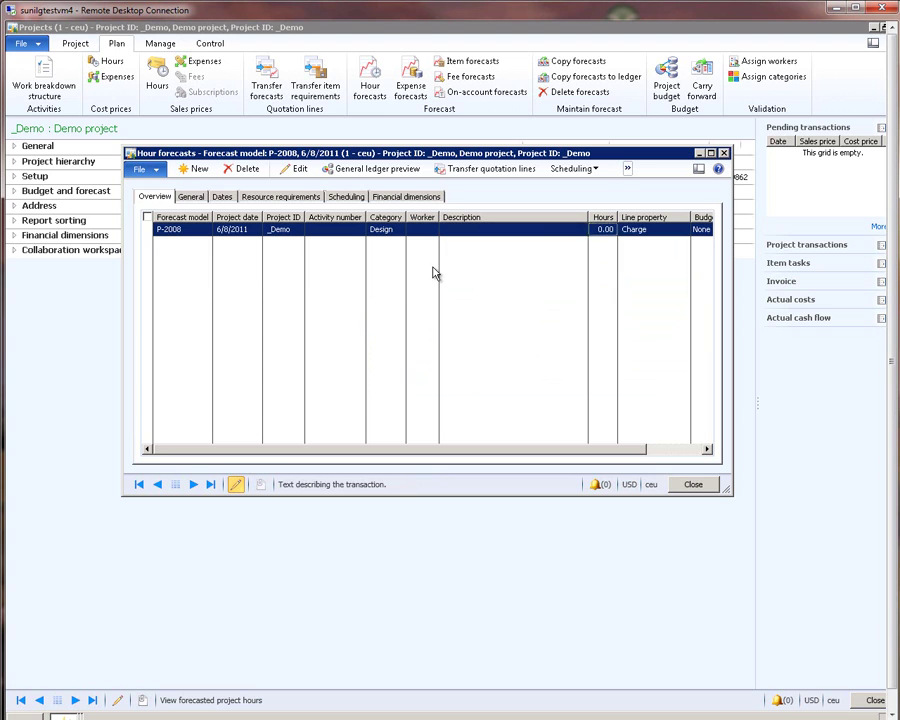
pyautogui.press('Tab')
pyautogui.write('8')
pyautogui.press('Tab')
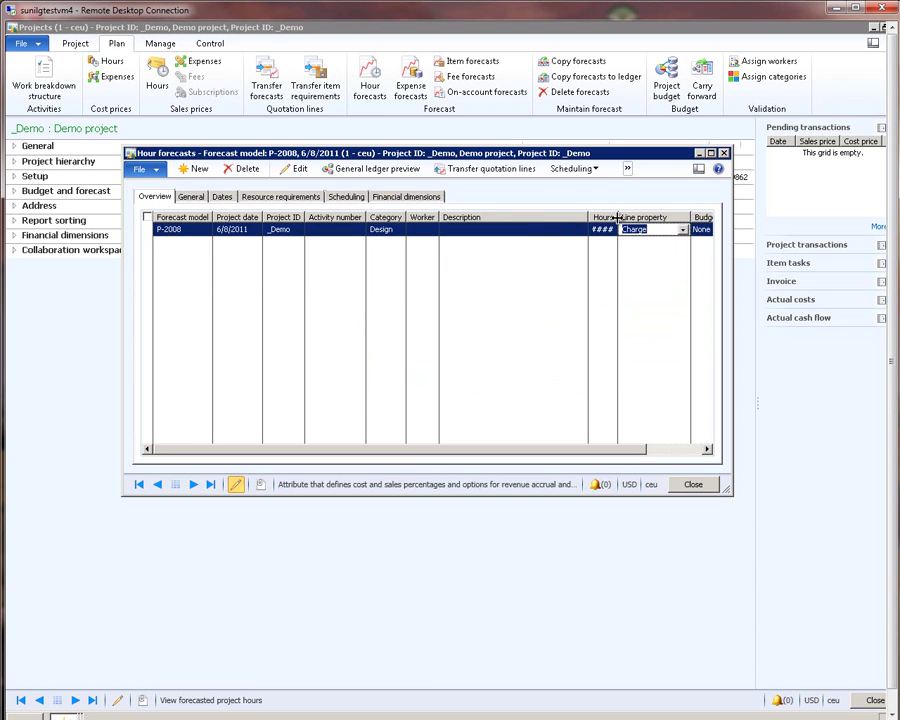
pyautogui.moveTo(616, 217); pyautogui.dragTo(619, 217)
pyautogui.click(695, 484)
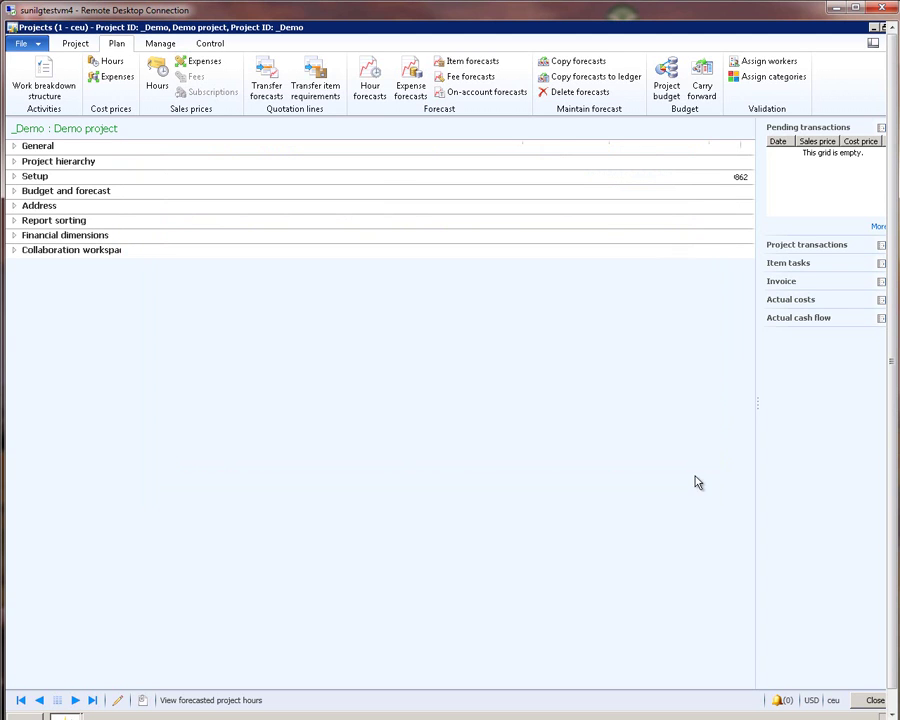
# Add a milestone on-account transaction with a sales price of 10,000.00 and the invoice status Chargeable
pyautogui.click(159, 45)
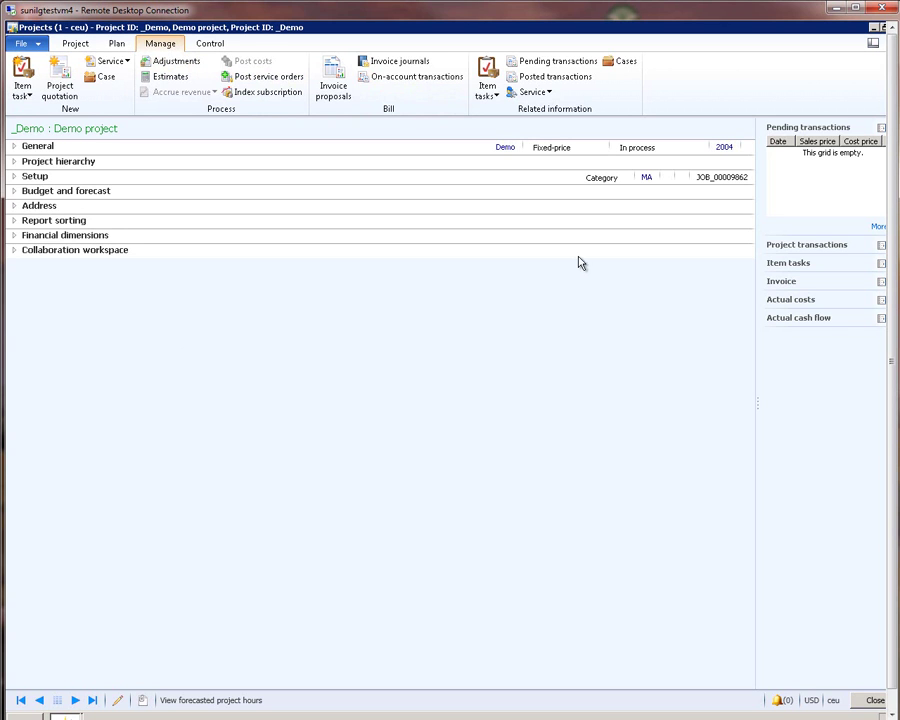
pyautogui.click(400, 77)
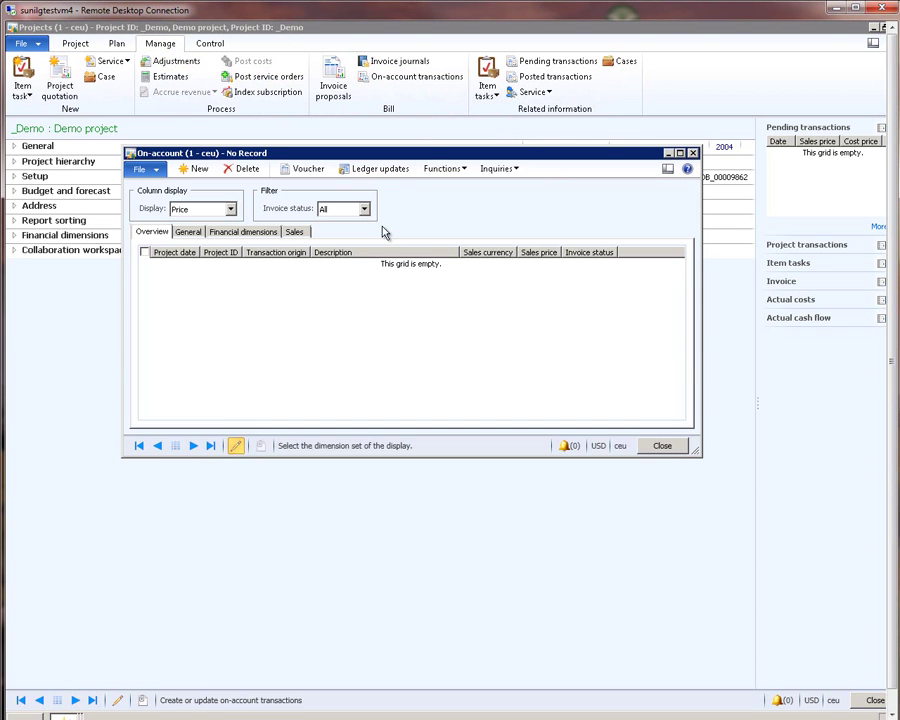
pyautogui.click(195, 170)
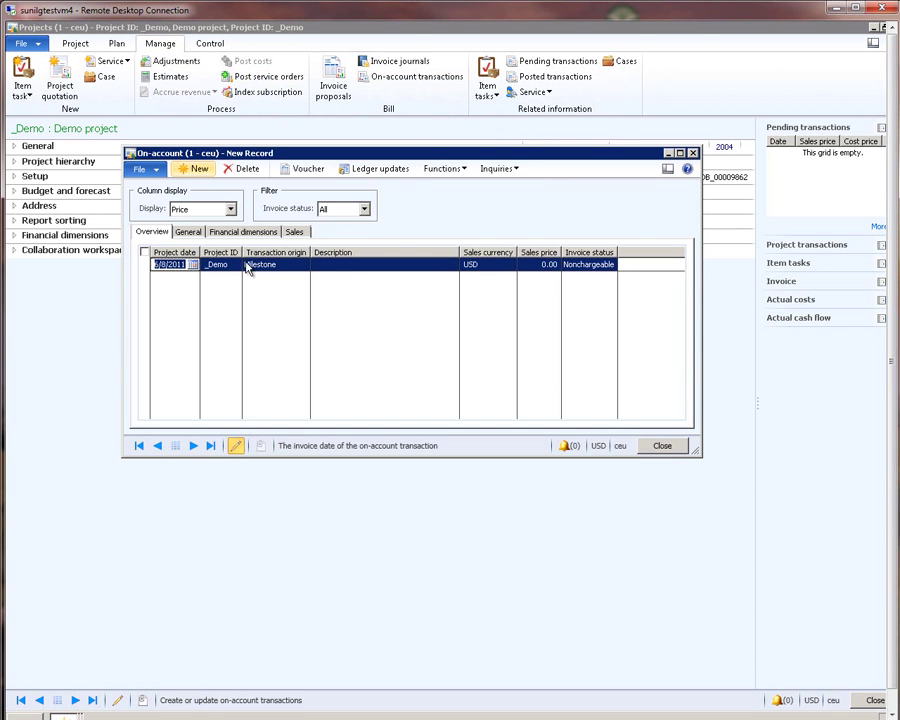
pyautogui.click(545, 268)
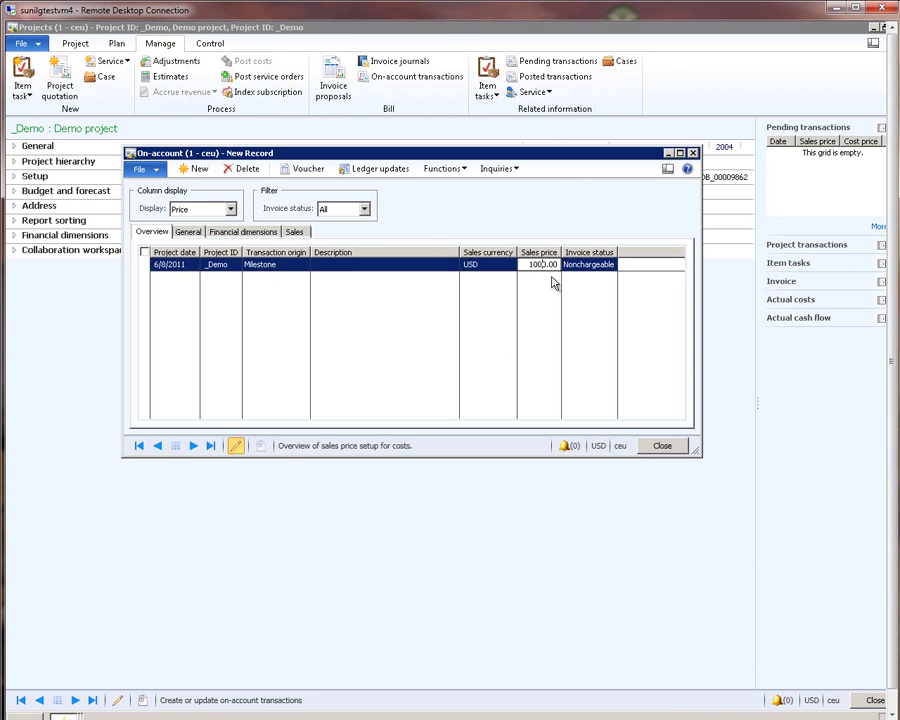
pyautogui.press('Tab')
pyautogui.press('Up')
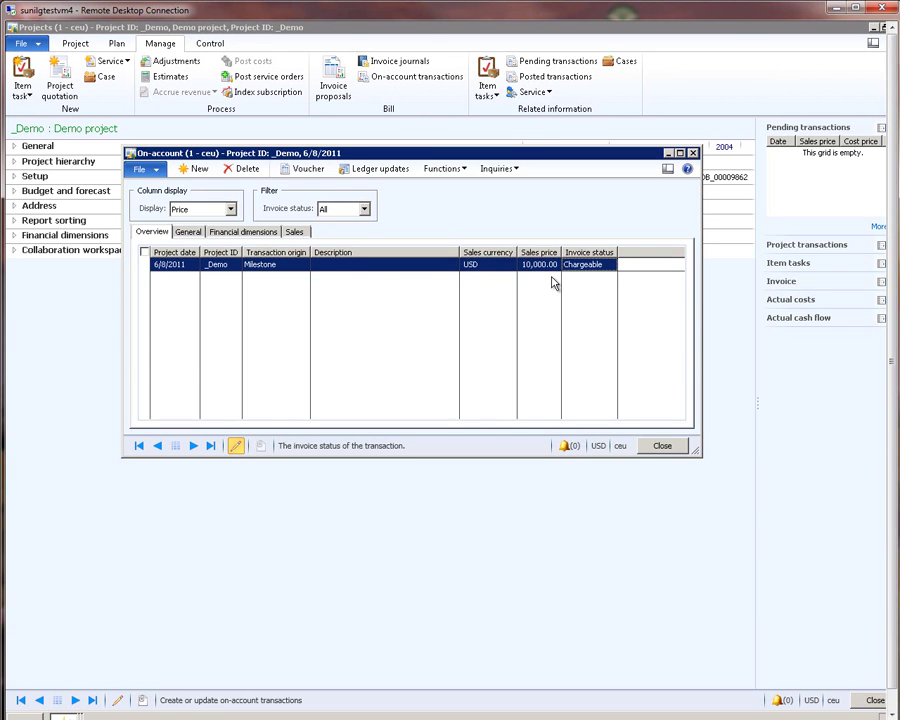
pyautogui.click(662, 446)
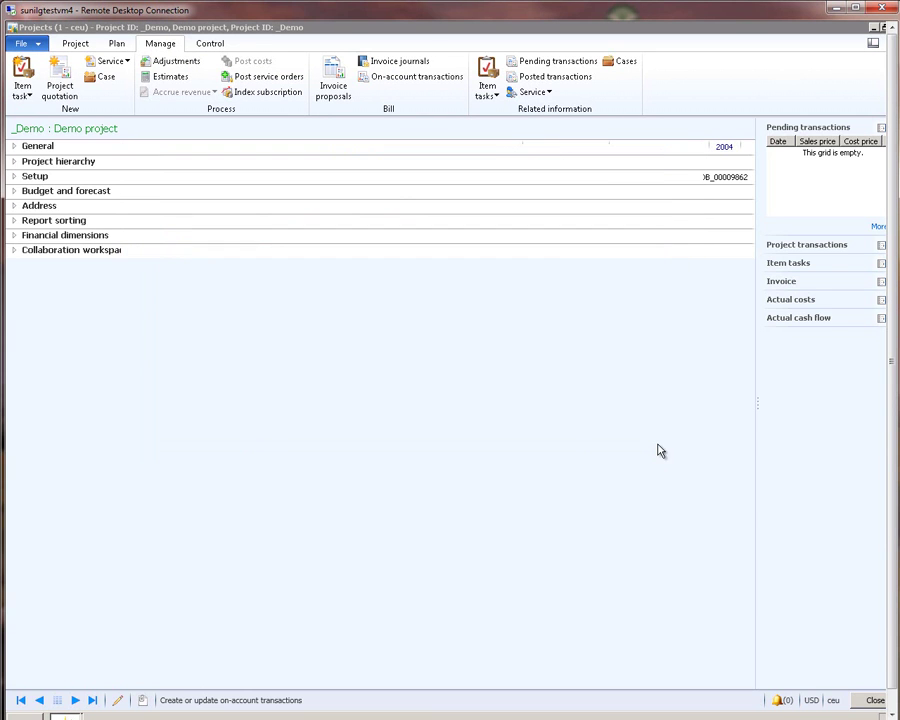
# Create an hour journal for the demo project with a Design line of 10 hours and save it
pyautogui.click(77, 46)
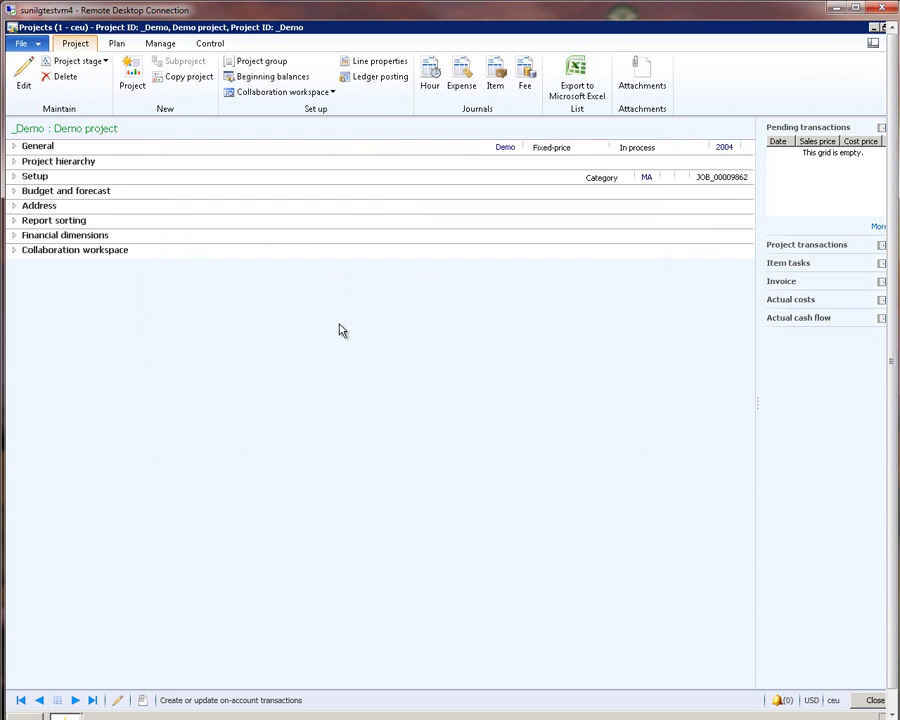
pyautogui.click(430, 80)
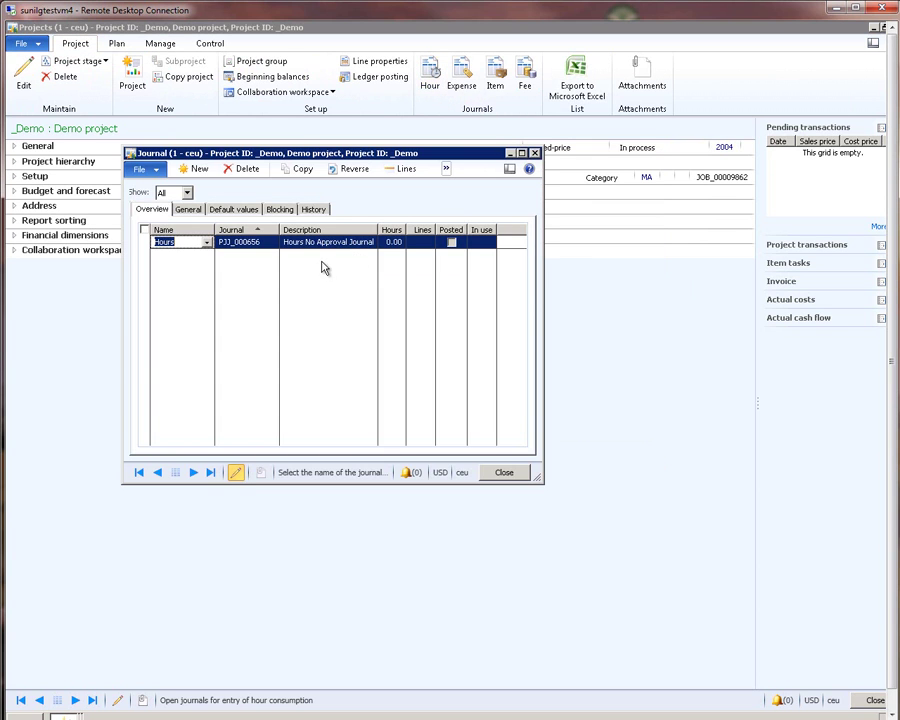
pyautogui.click(398, 176)
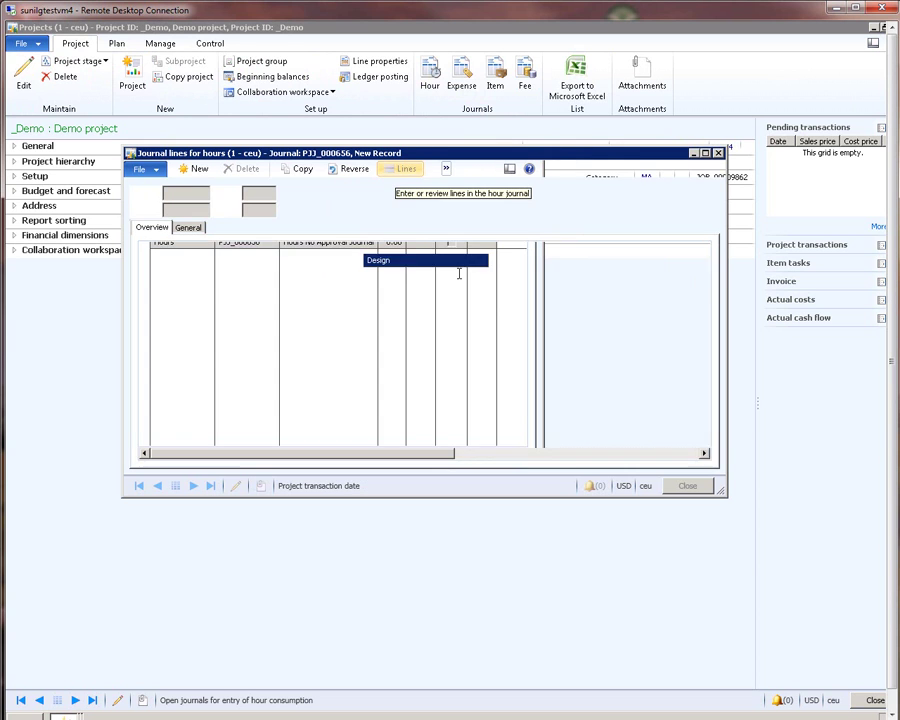
pyautogui.click(540, 260)
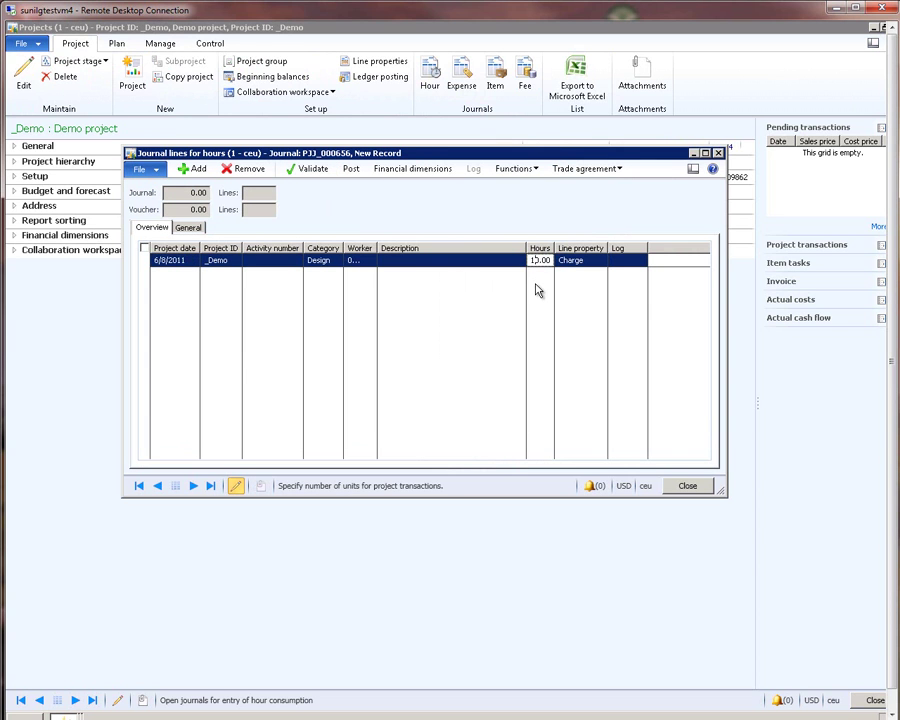
pyautogui.press('Tab')
pyautogui.hotkey('ctrl', 's')
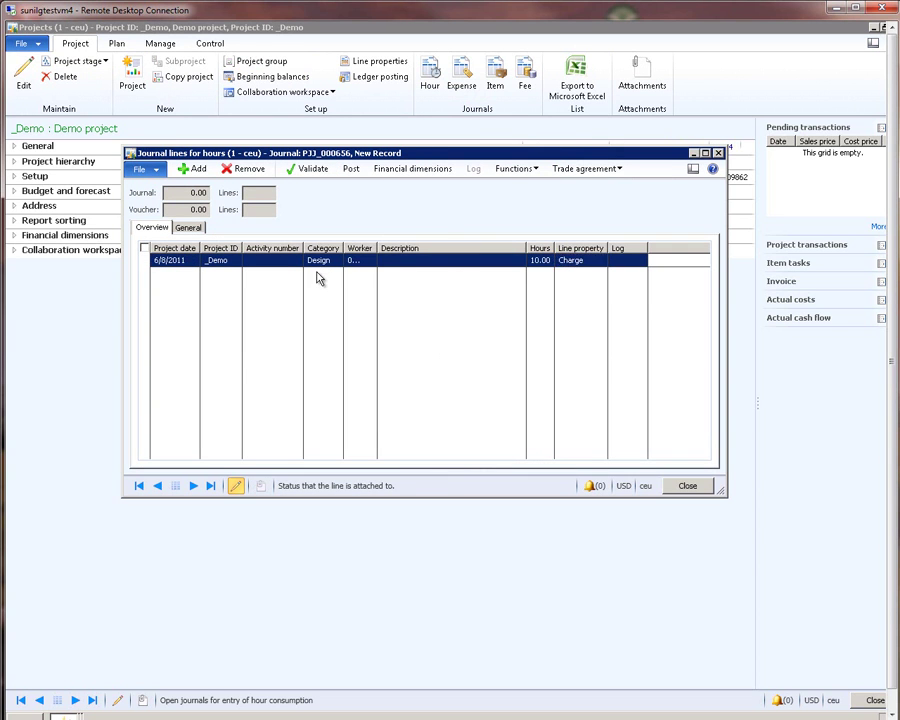
# Post the hour journal and return to the demo project's details
pyautogui.click(349, 171)
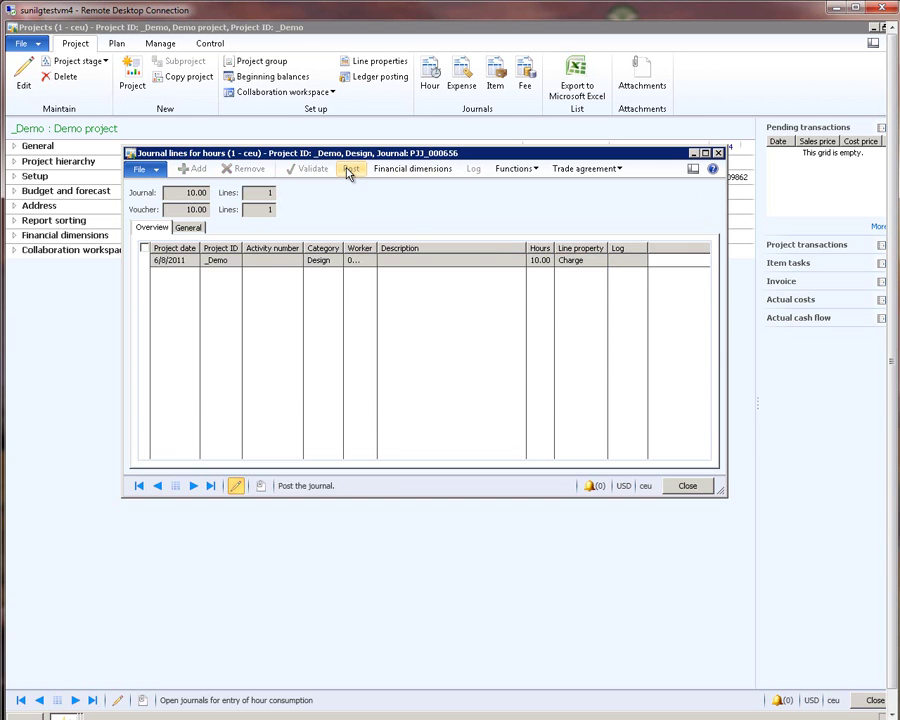
pyautogui.click(406, 331)
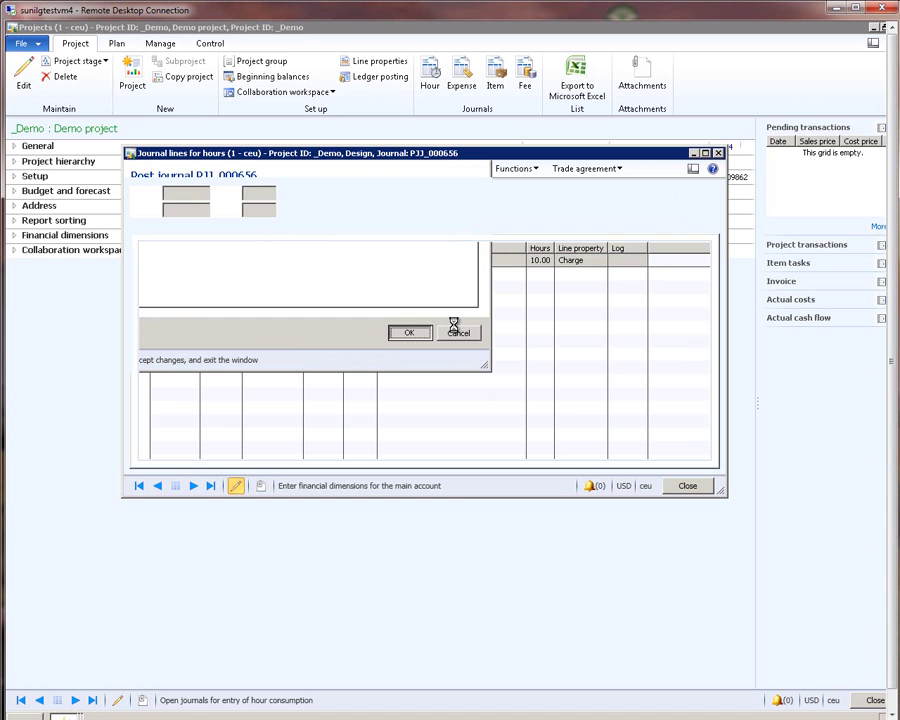
pyautogui.click(392, 354)
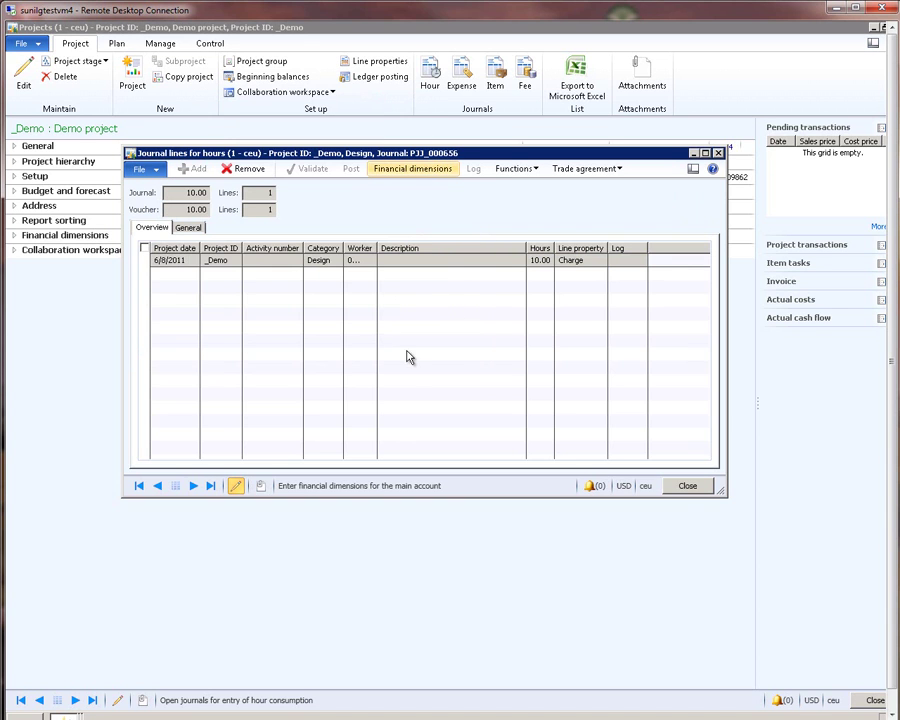
pyautogui.click(685, 486)
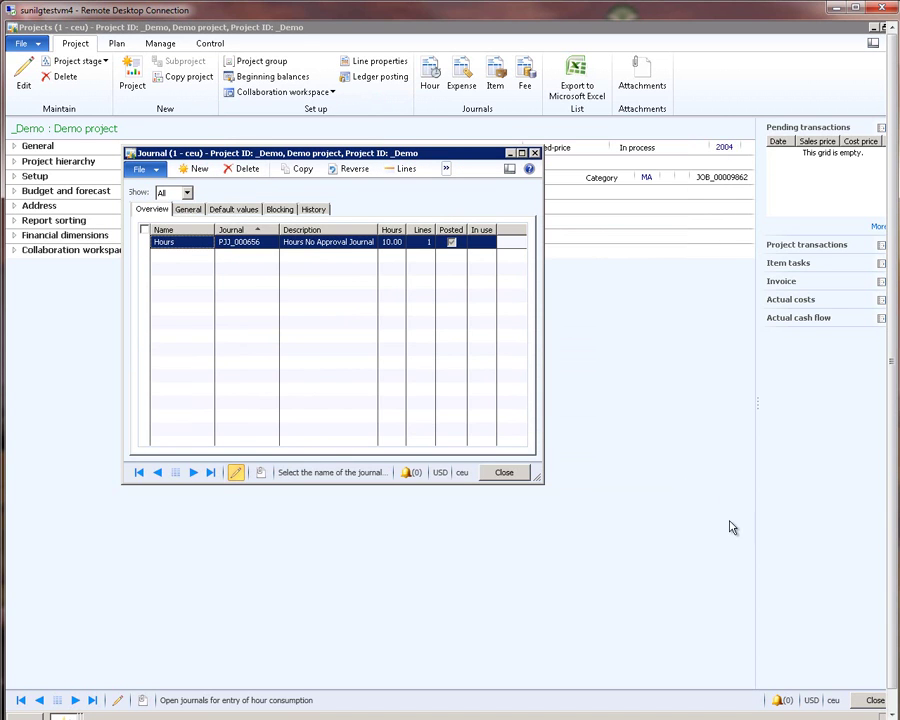
pyautogui.click(502, 472)
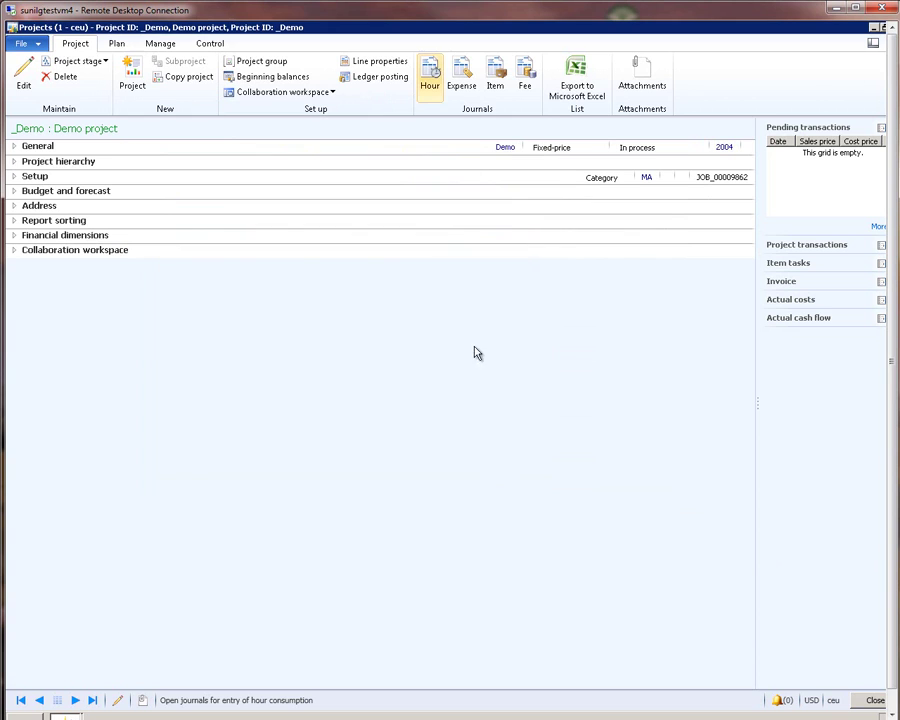
pyautogui.click(160, 44)
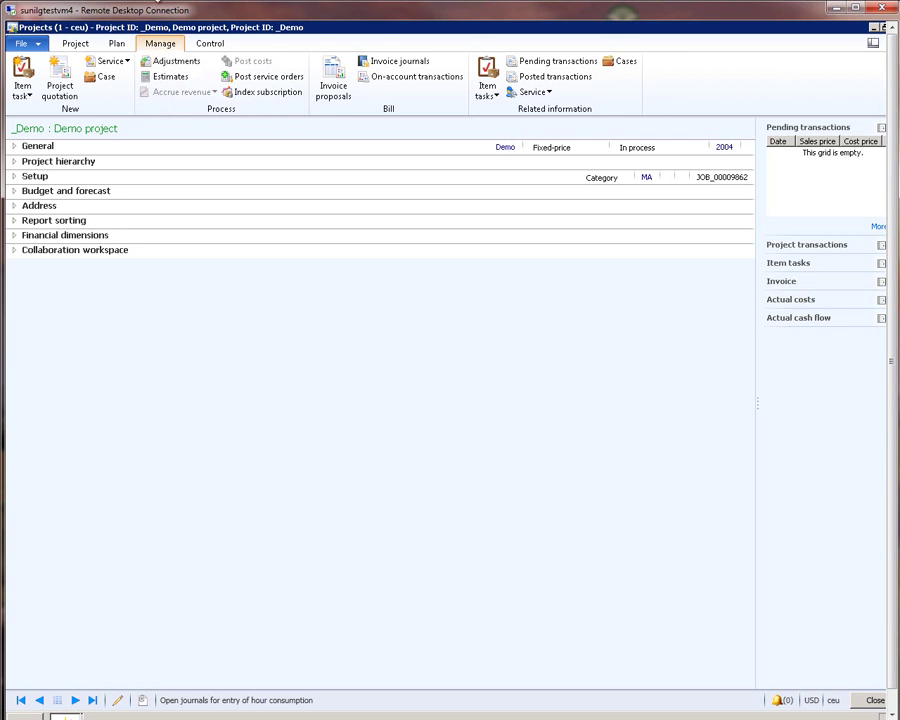
pyautogui.click(76, 44)
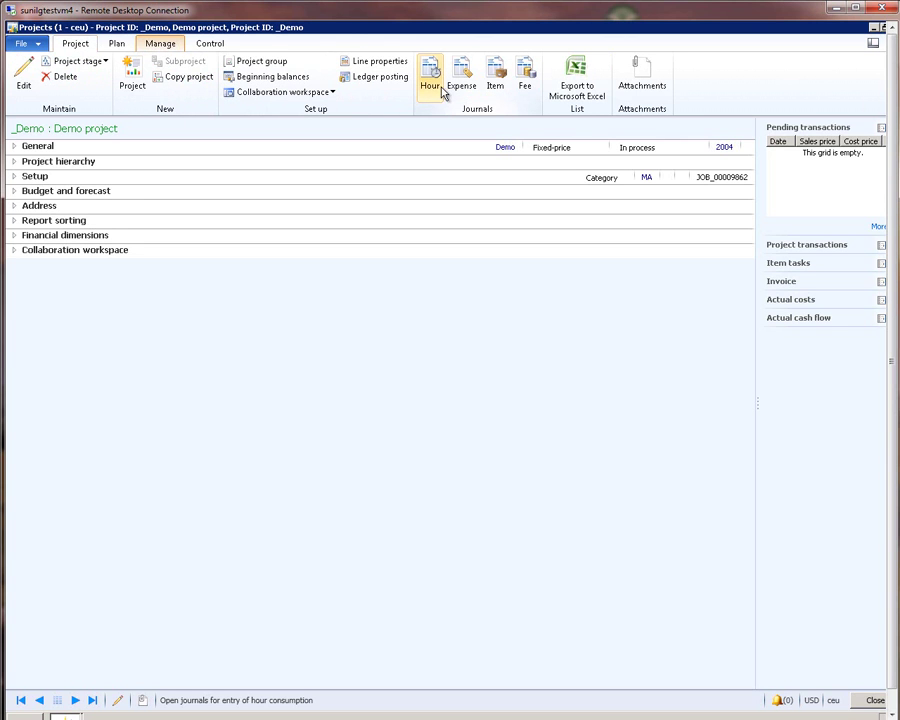
pyautogui.click(117, 44)
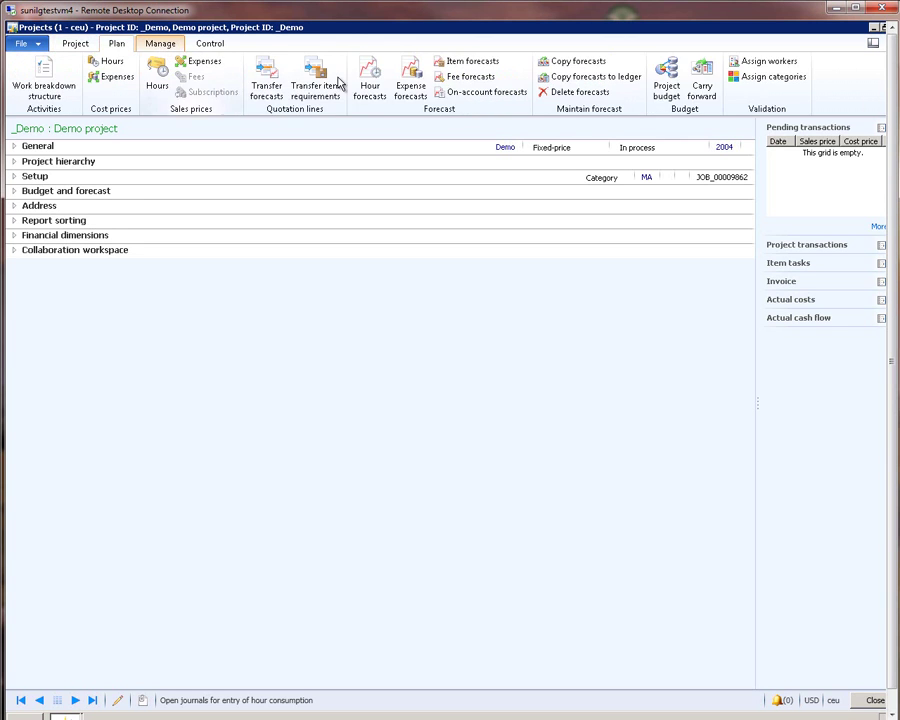
# Review the demo project's hour forecast and the details of its posted hour transaction, ending back in the list of all projects
pyautogui.click(370, 80)
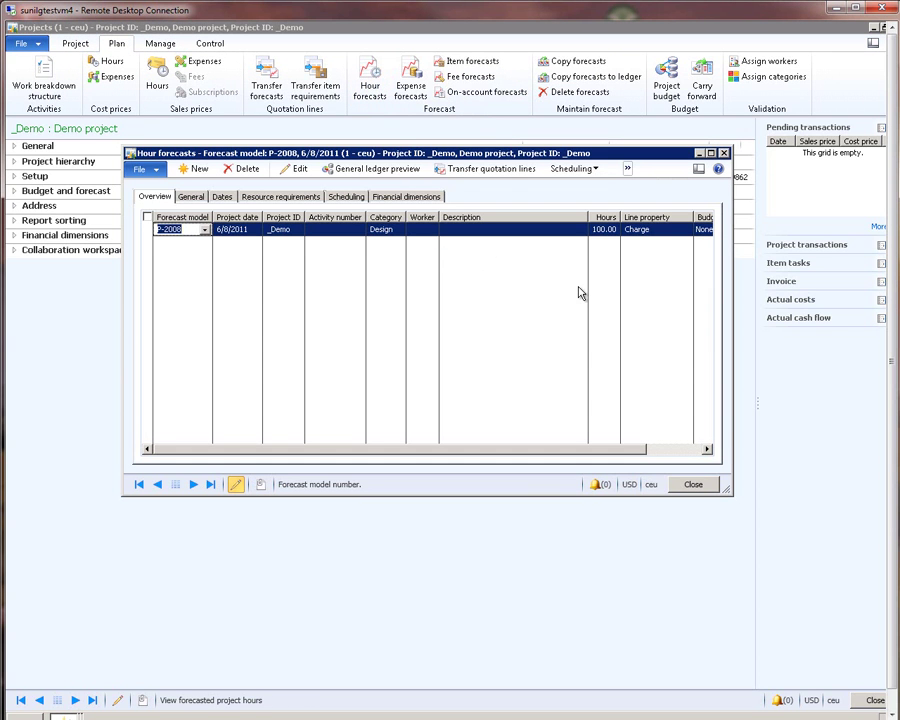
pyautogui.click(694, 484)
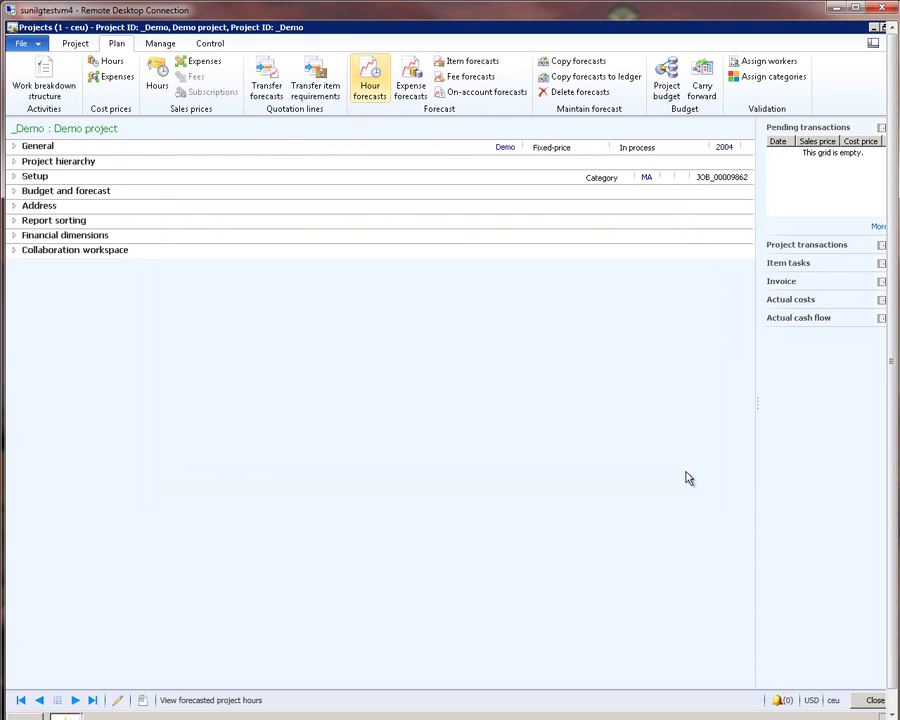
pyautogui.click(166, 43)
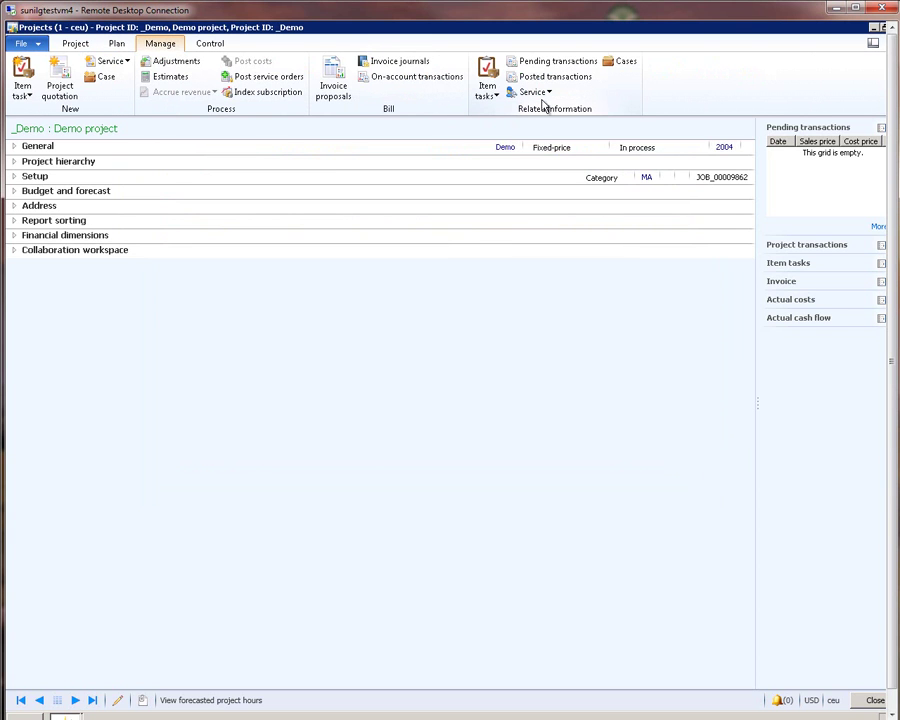
pyautogui.click(572, 83)
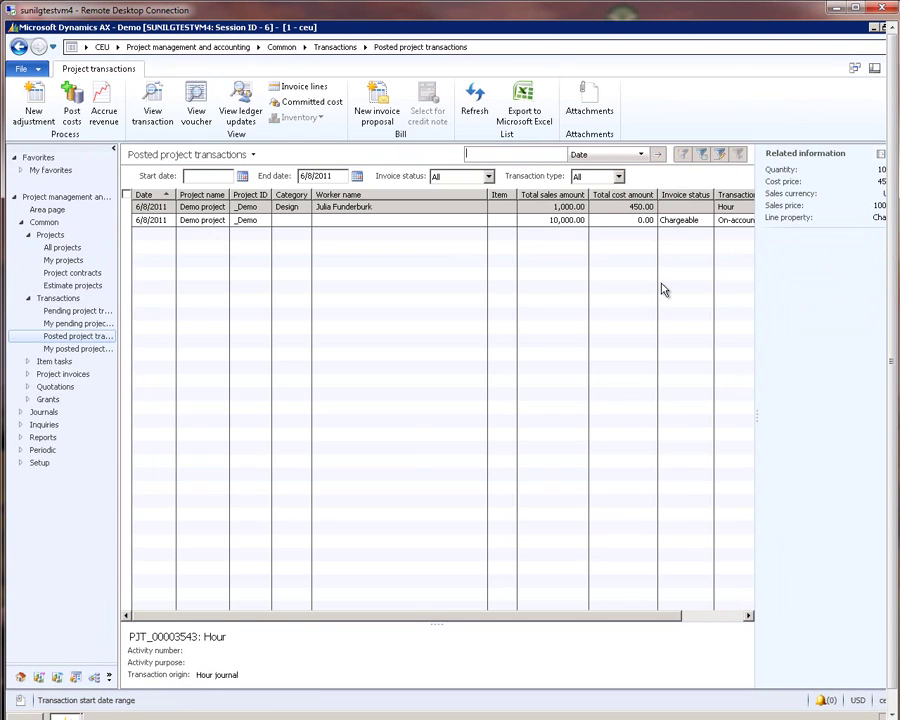
pyautogui.click(637, 209)
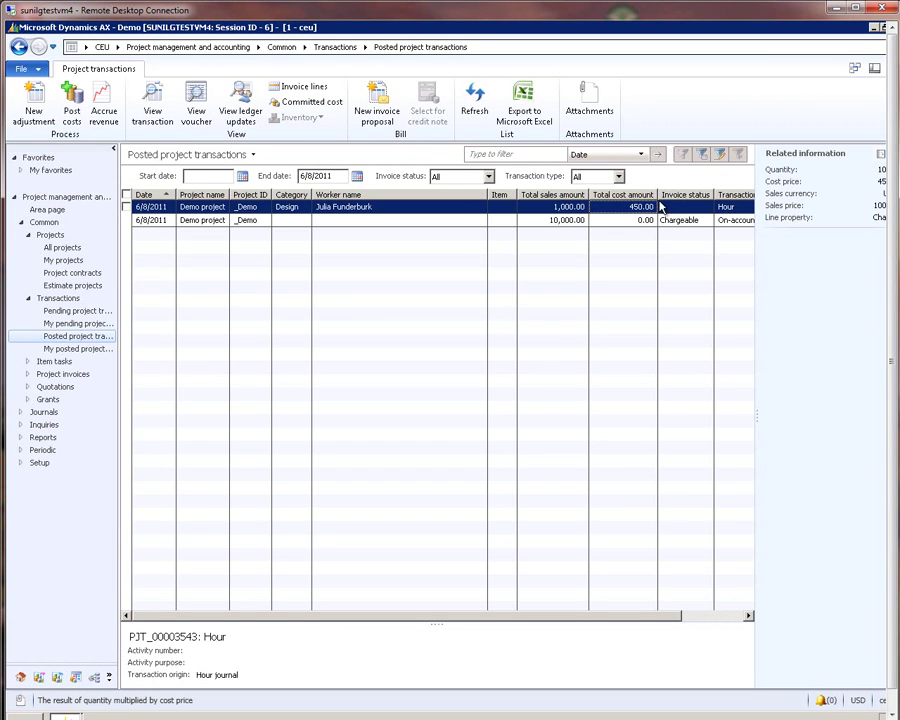
pyautogui.doubleClick(554, 208)
pyautogui.click(475, 274)
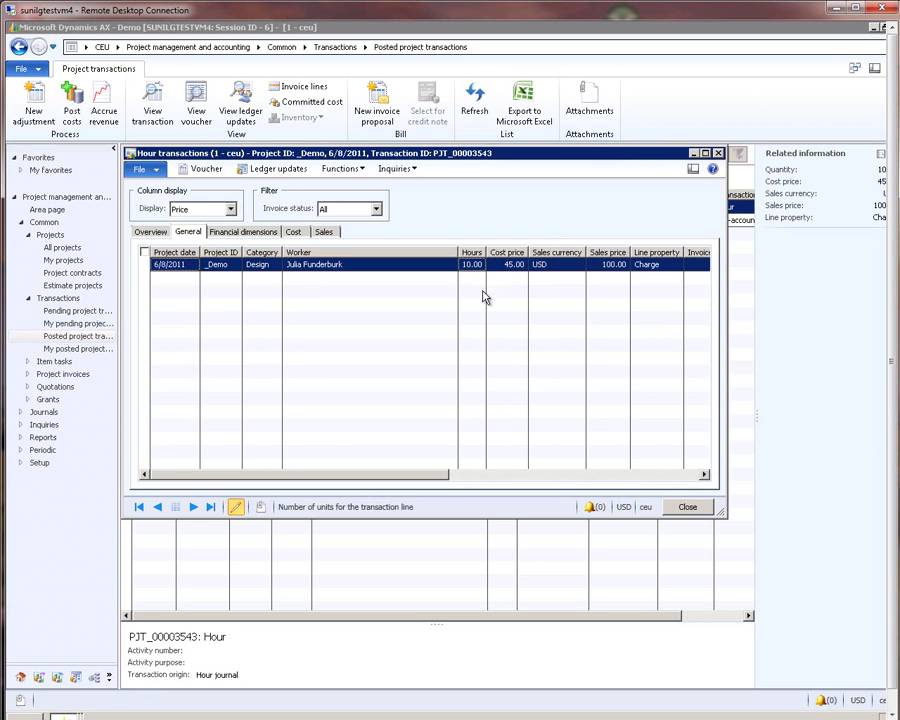
pyautogui.click(688, 508)
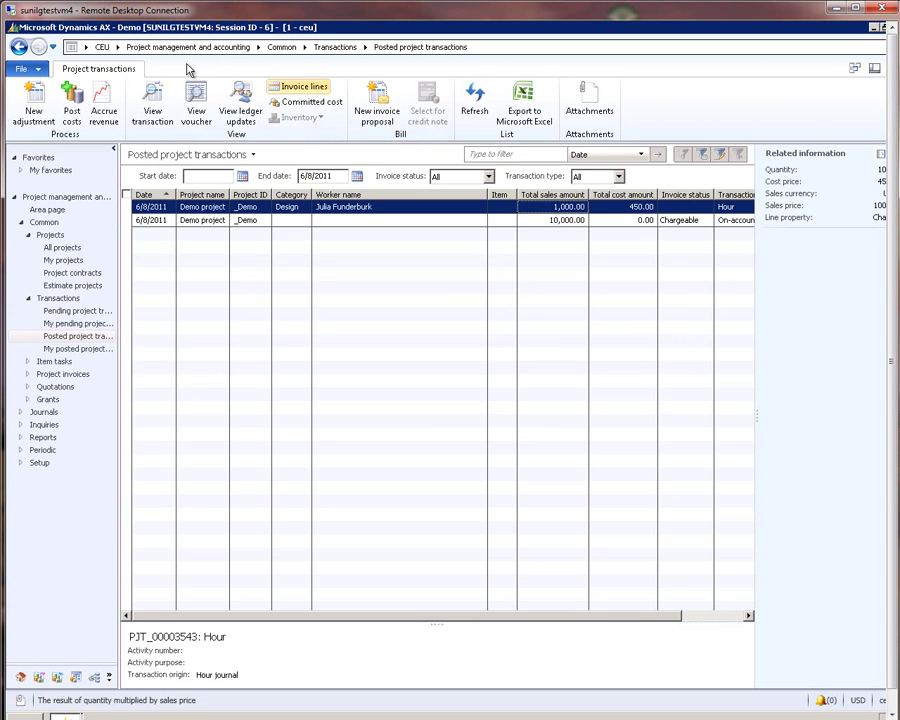
pyautogui.click(18, 47)
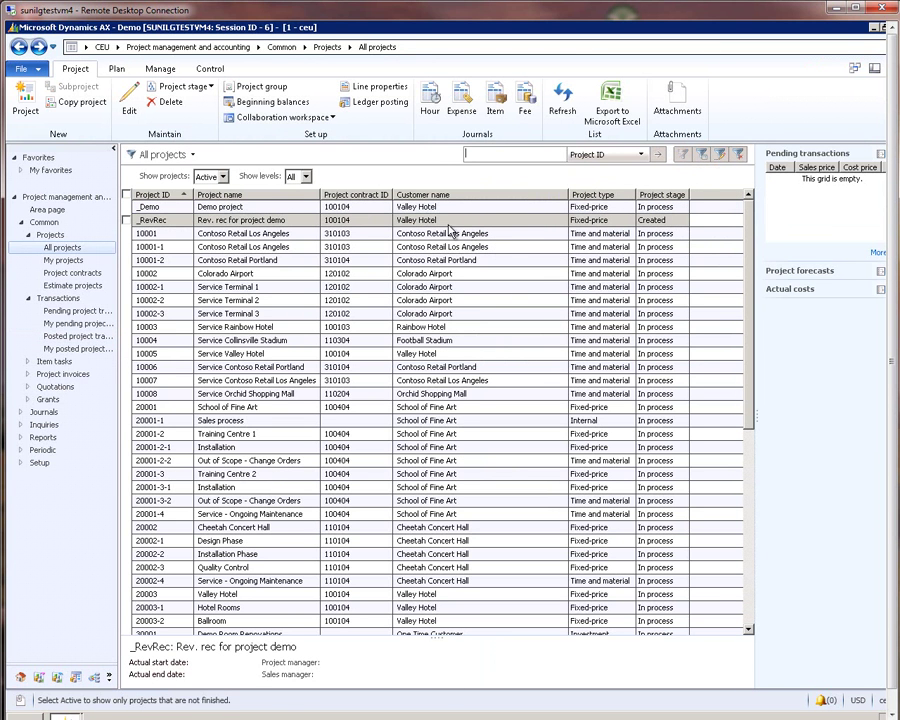
# Check the sales price of the demo project's milestone on-account transaction
pyautogui.click(262, 207)
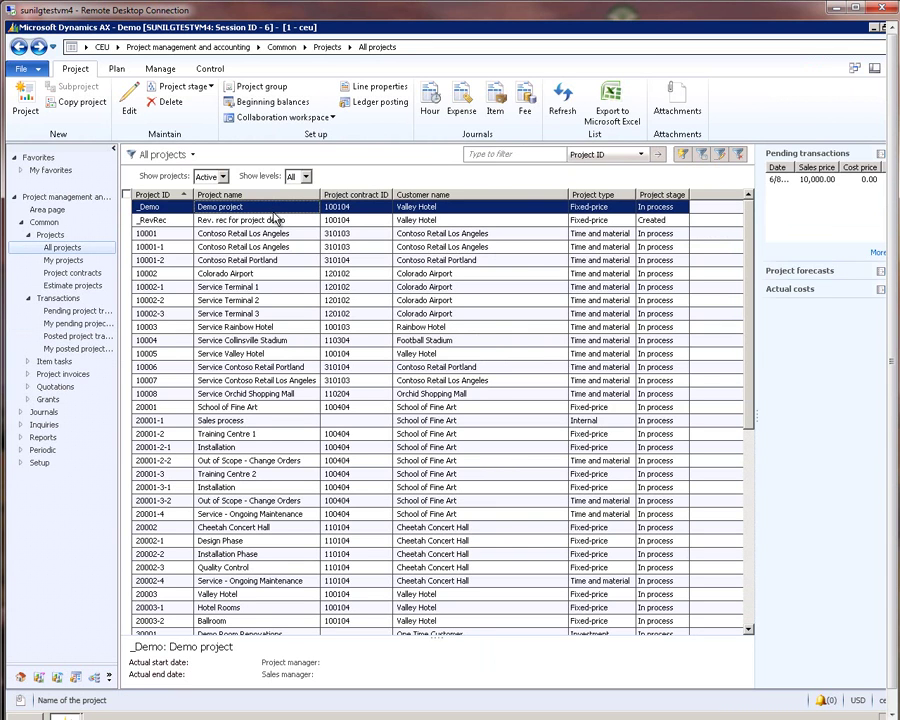
pyautogui.click(159, 68)
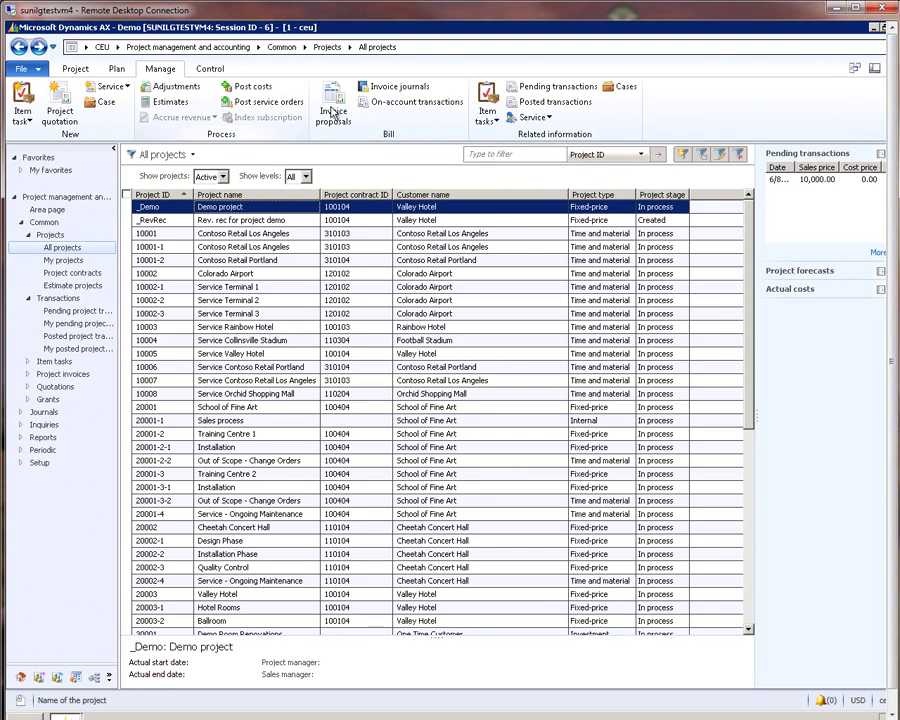
pyautogui.click(401, 104)
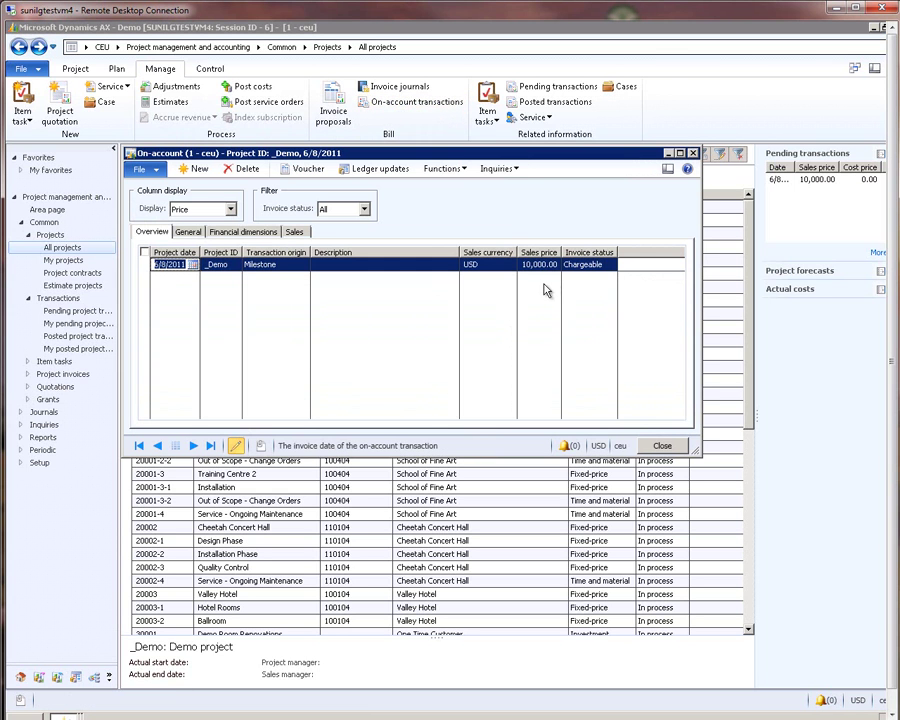
pyautogui.click(541, 265)
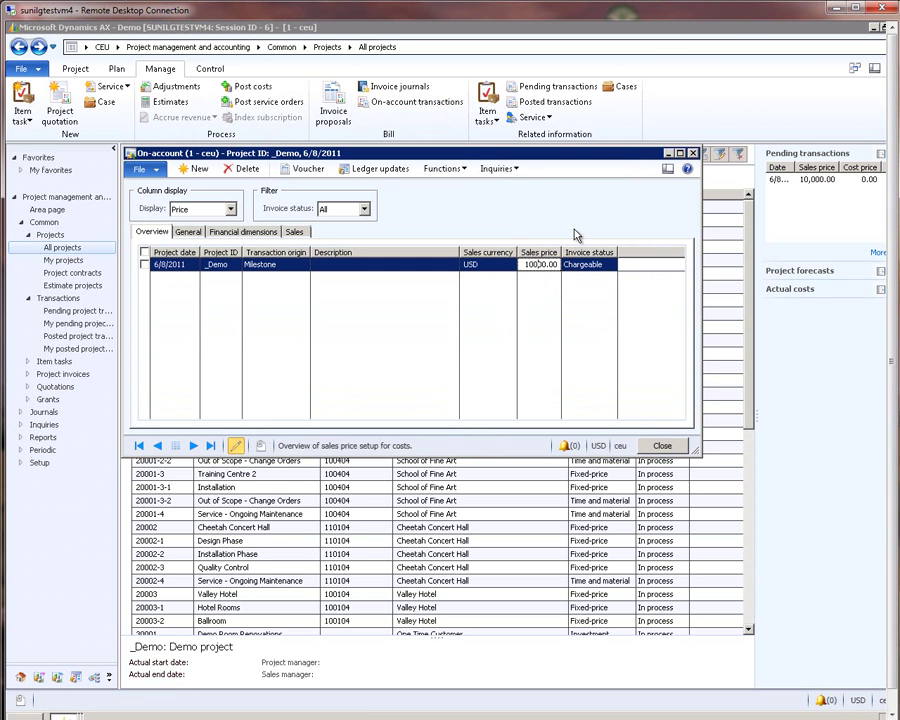
pyautogui.hotkey('ctrl', 'a')
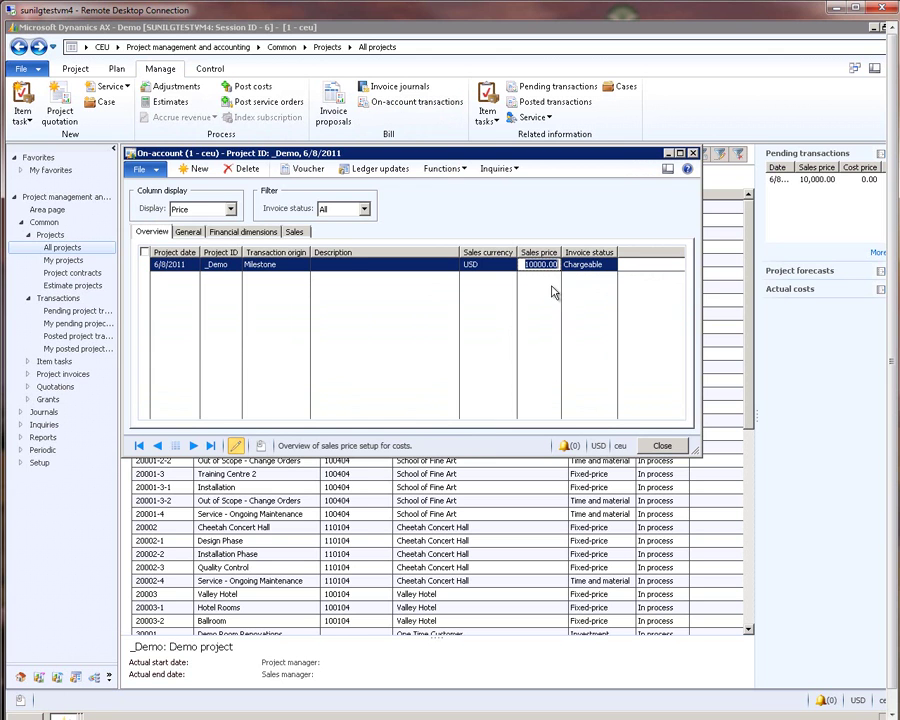
pyautogui.click(661, 445)
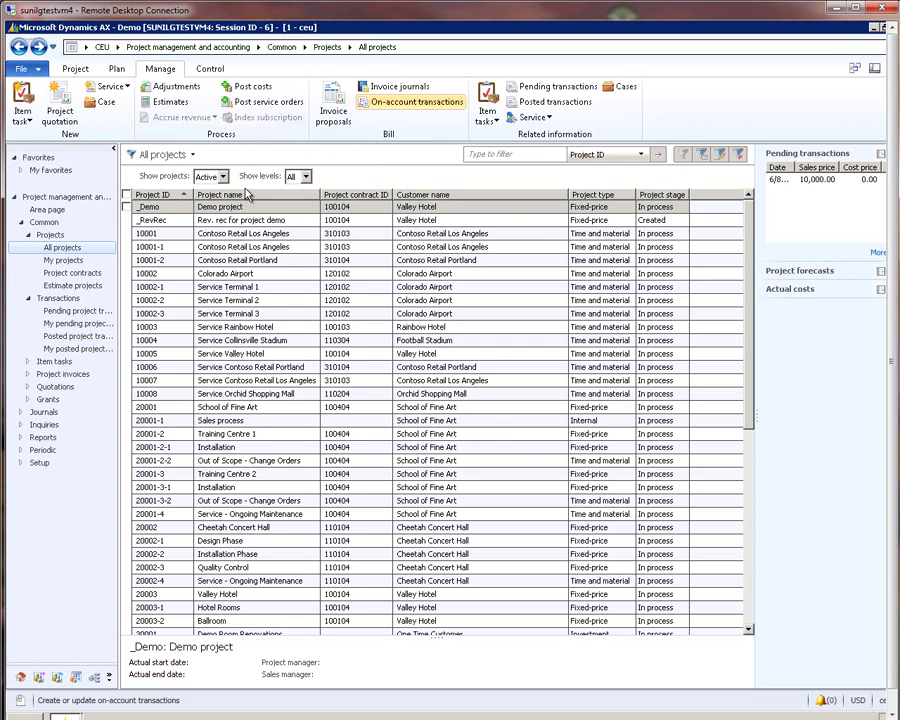
# Create an estimate for the demo project dated 6/30/2011 with cost to complete method Total budget - actual and forecast model P-2008
pyautogui.click(167, 104)
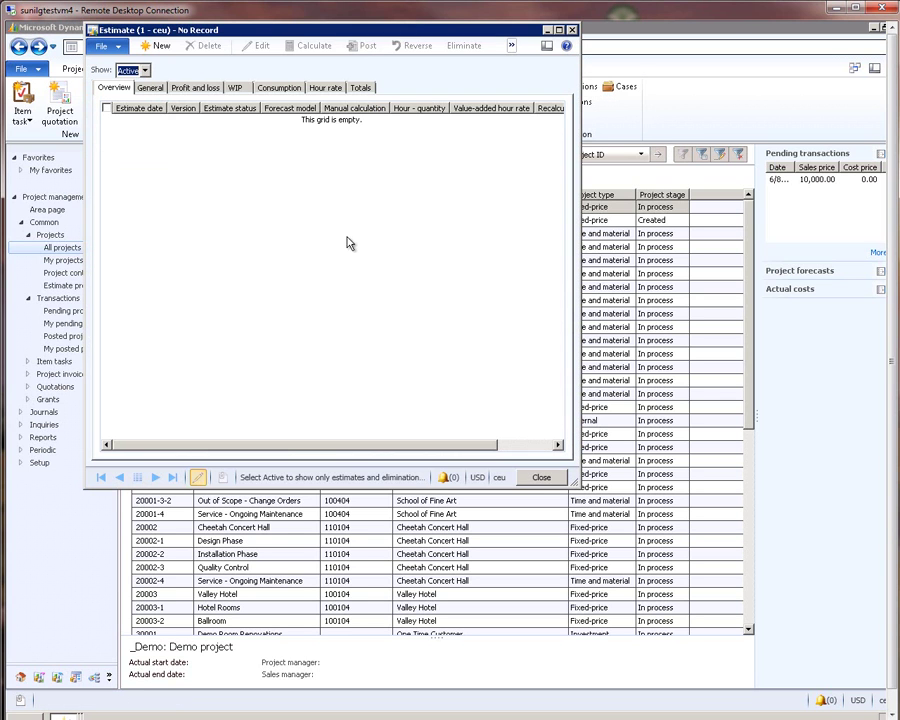
pyautogui.click(156, 46)
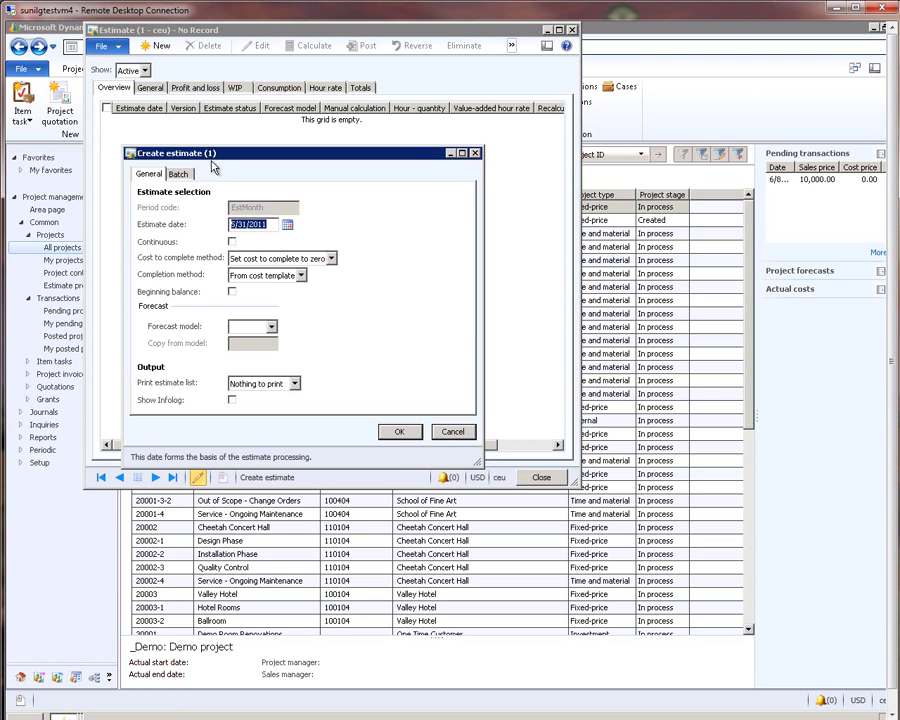
pyautogui.click(287, 224)
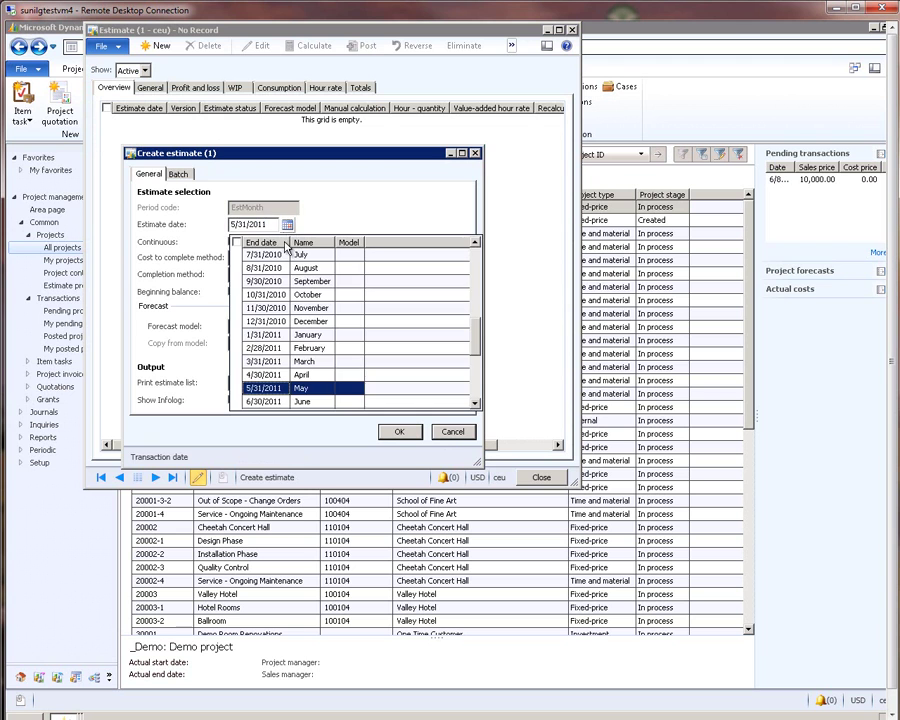
pyautogui.click(281, 402)
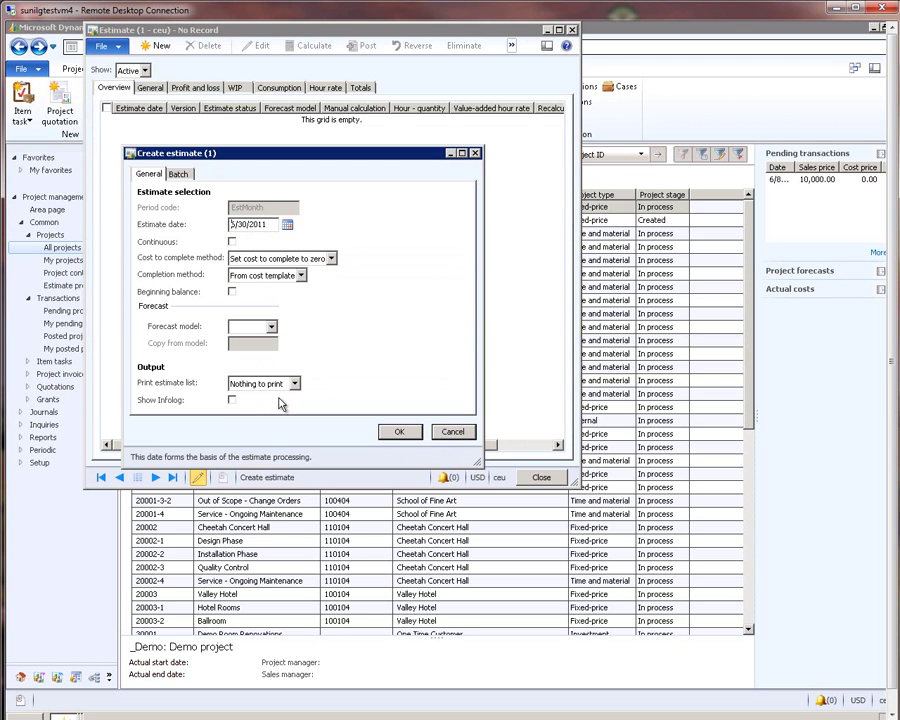
pyautogui.click(332, 259)
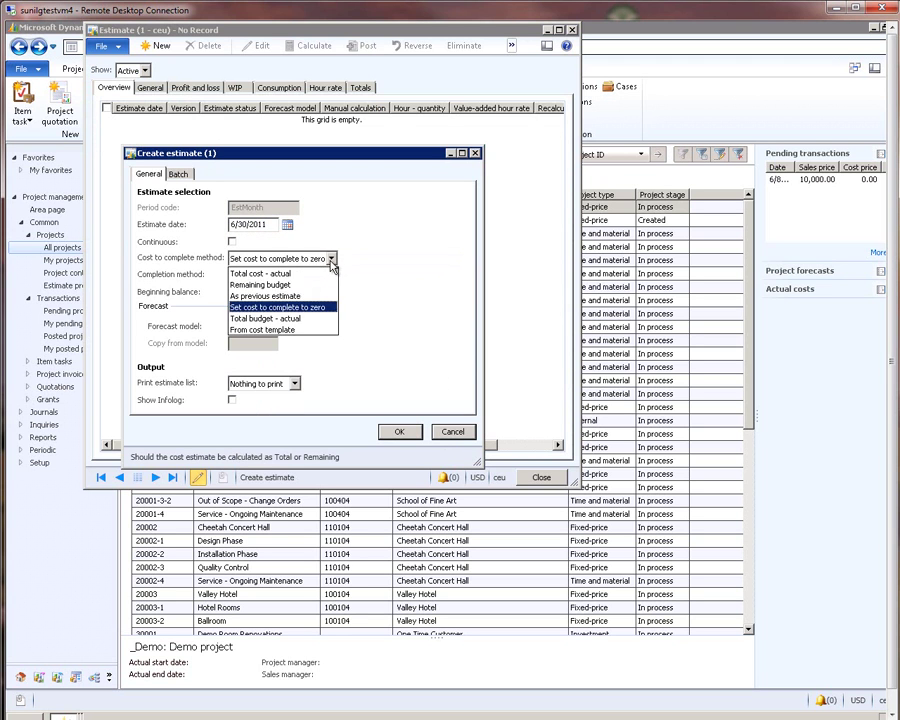
pyautogui.click(284, 319)
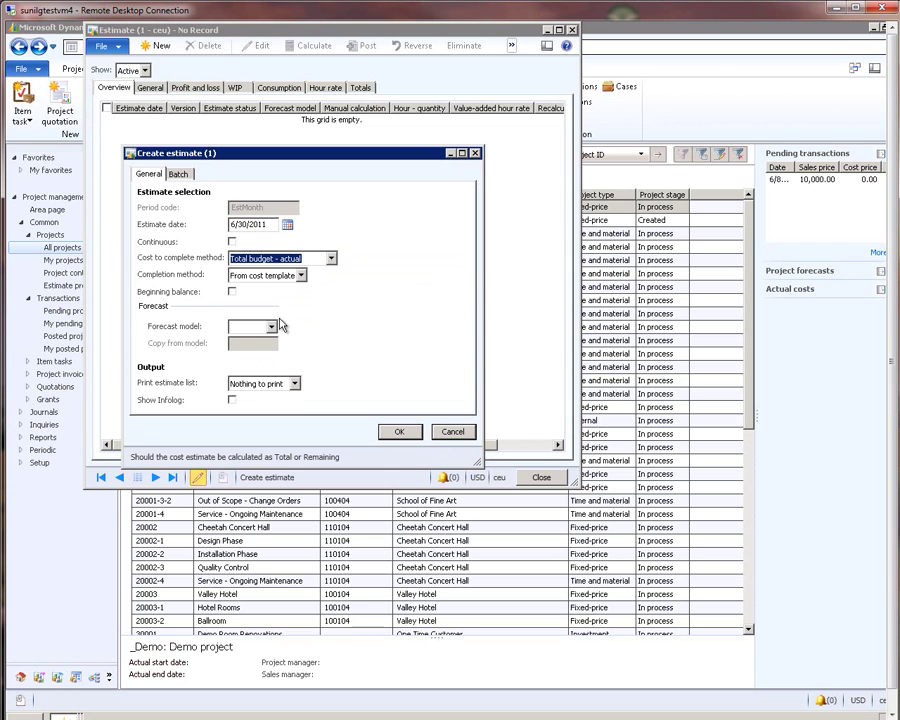
pyautogui.click(272, 258)
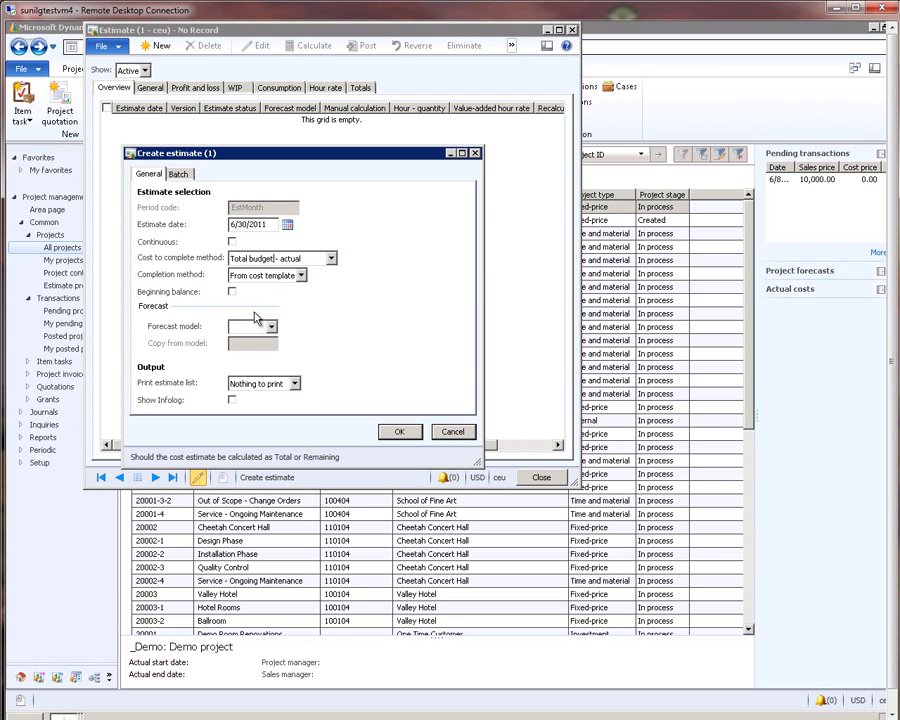
pyautogui.click(271, 327)
pyautogui.scroll(-3, 245, 420)
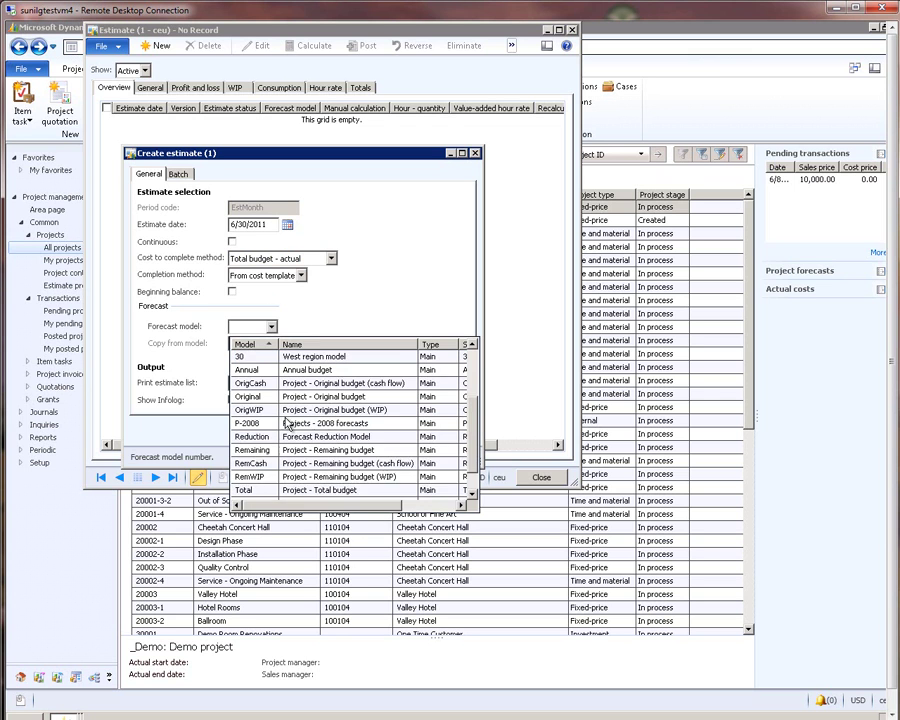
pyautogui.click(253, 411)
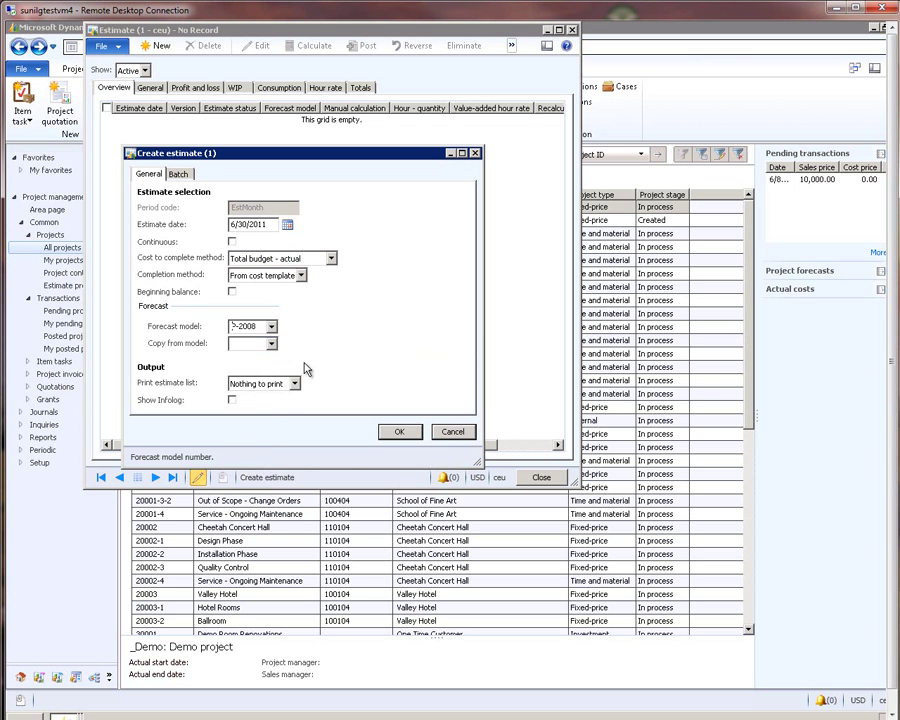
pyautogui.click(399, 432)
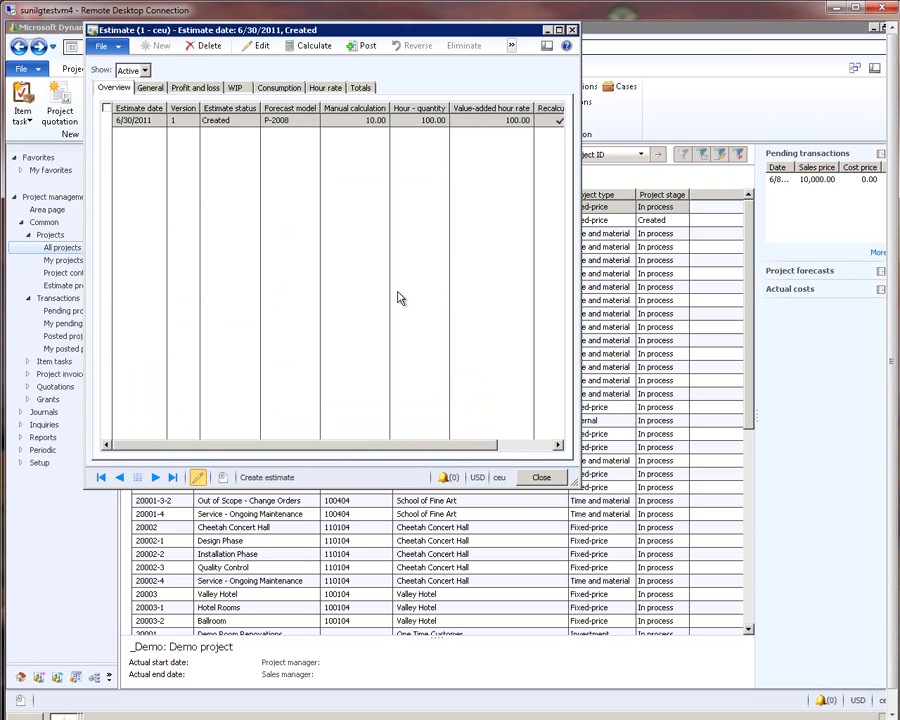
# Examine the new estimate's completion percentage and its estimated, accumulated and total revenue and cost figures
pyautogui.click(368, 121)
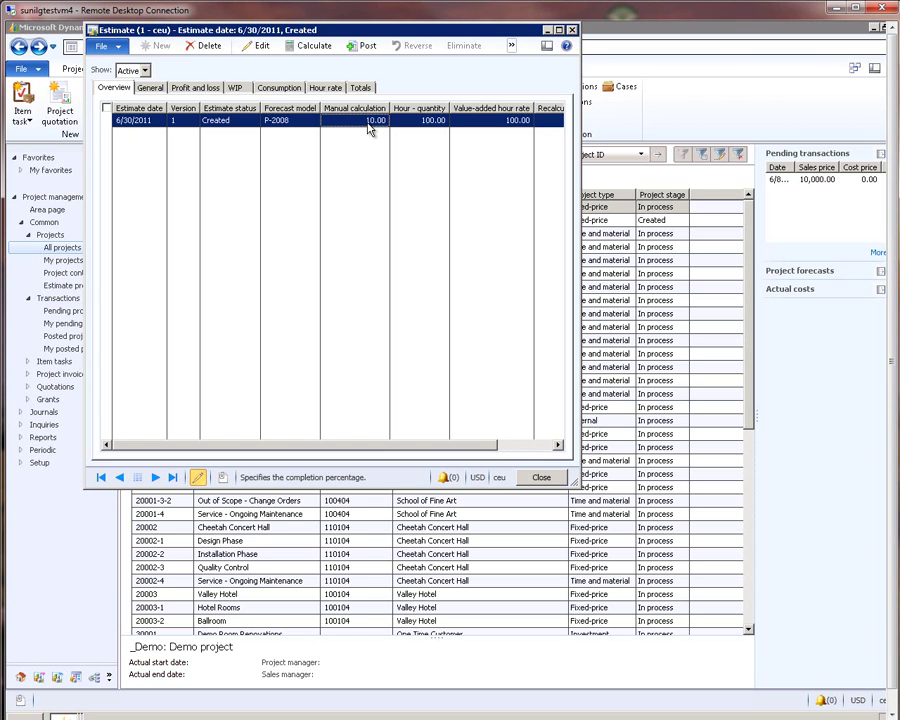
pyautogui.click(155, 88)
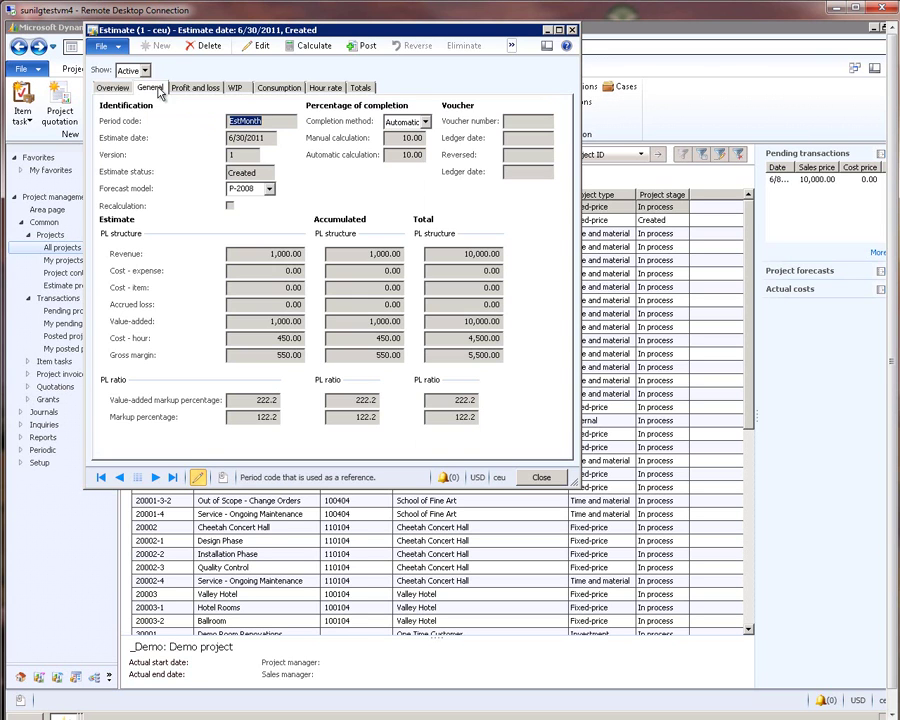
pyautogui.click(374, 254)
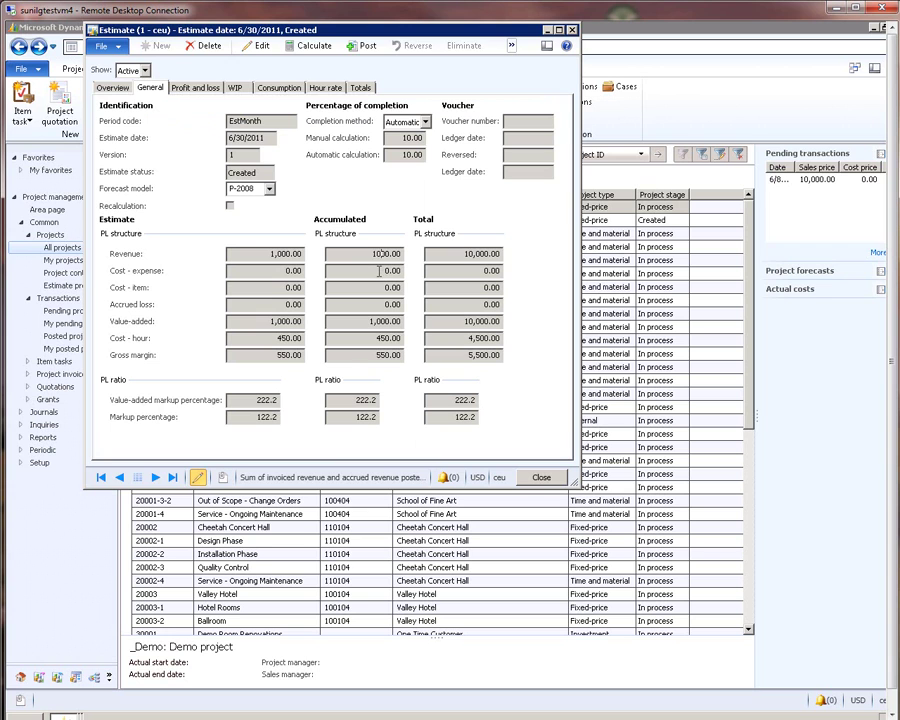
pyautogui.doubleClick(388, 254)
pyautogui.click(381, 254)
pyautogui.click(382, 270)
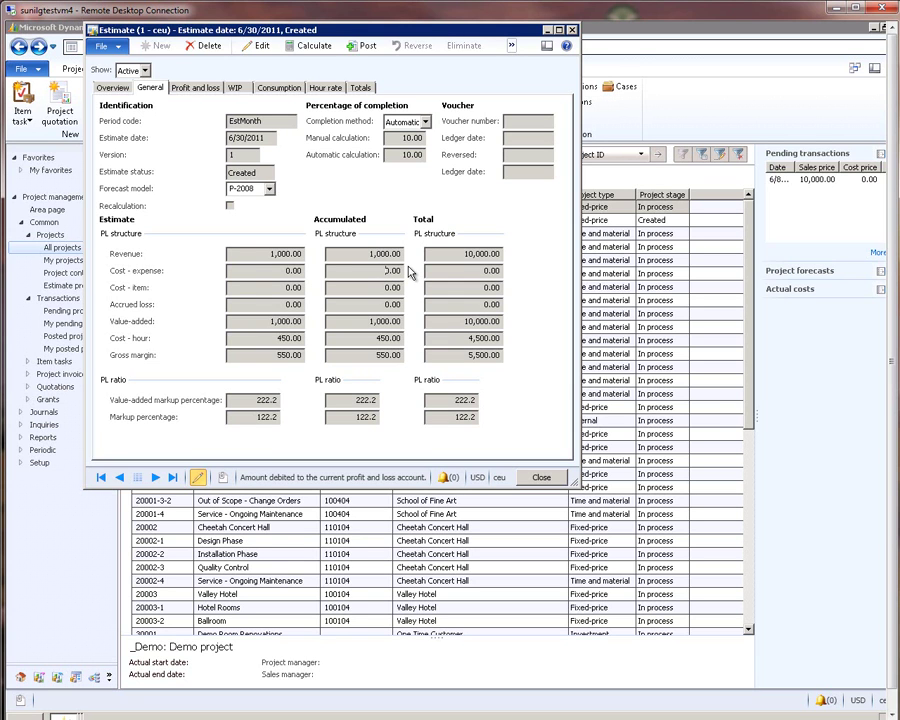
pyautogui.hotkey('shift', 'Tab')
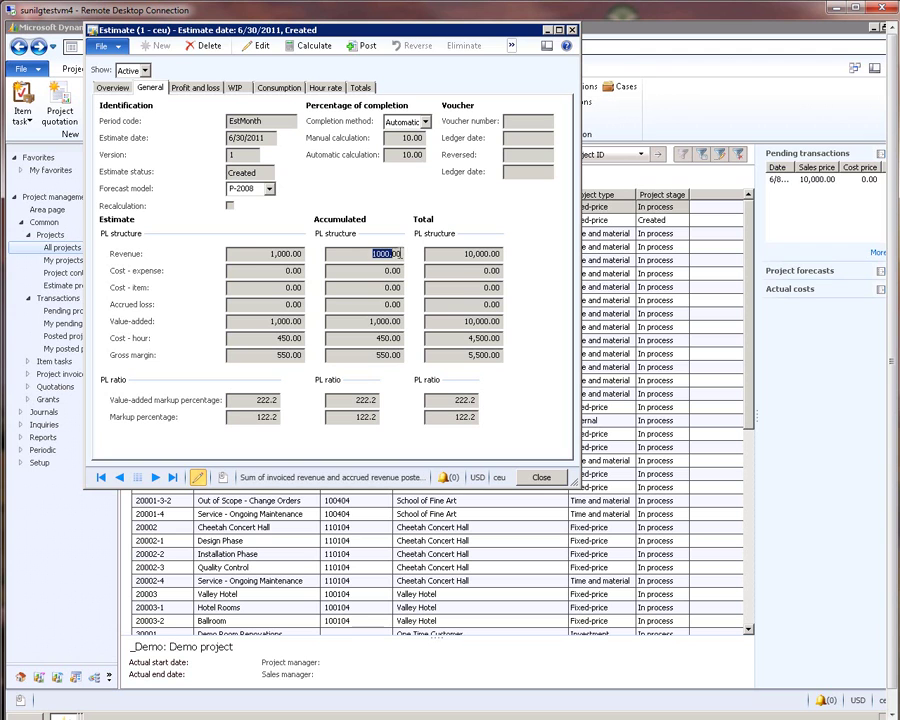
pyautogui.click(391, 287)
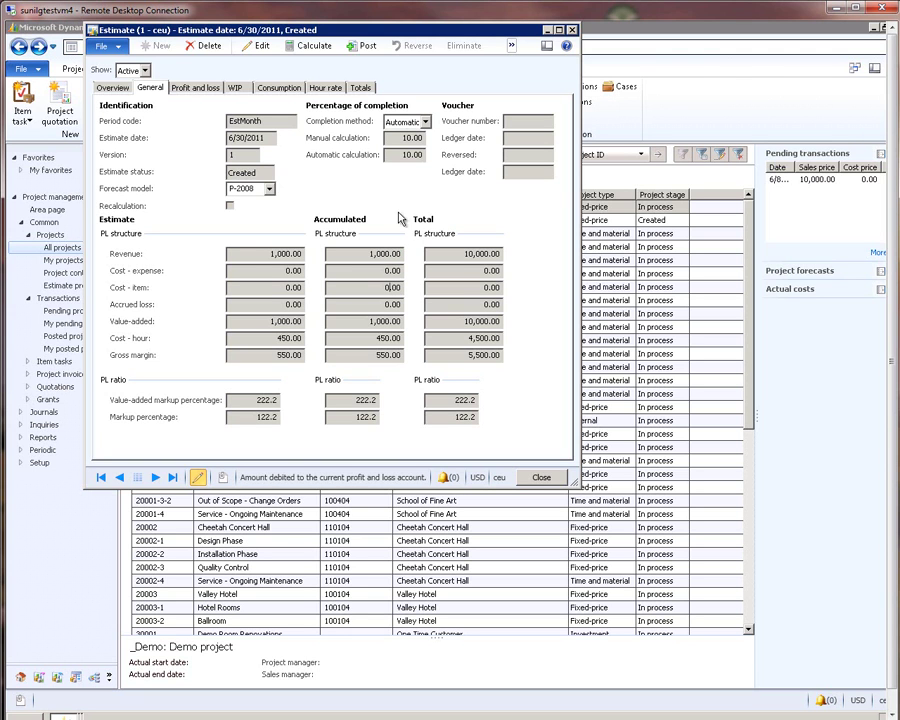
# Post the 6/30/2011 estimate without printing an estimate list and return to the project list
pyautogui.click(367, 46)
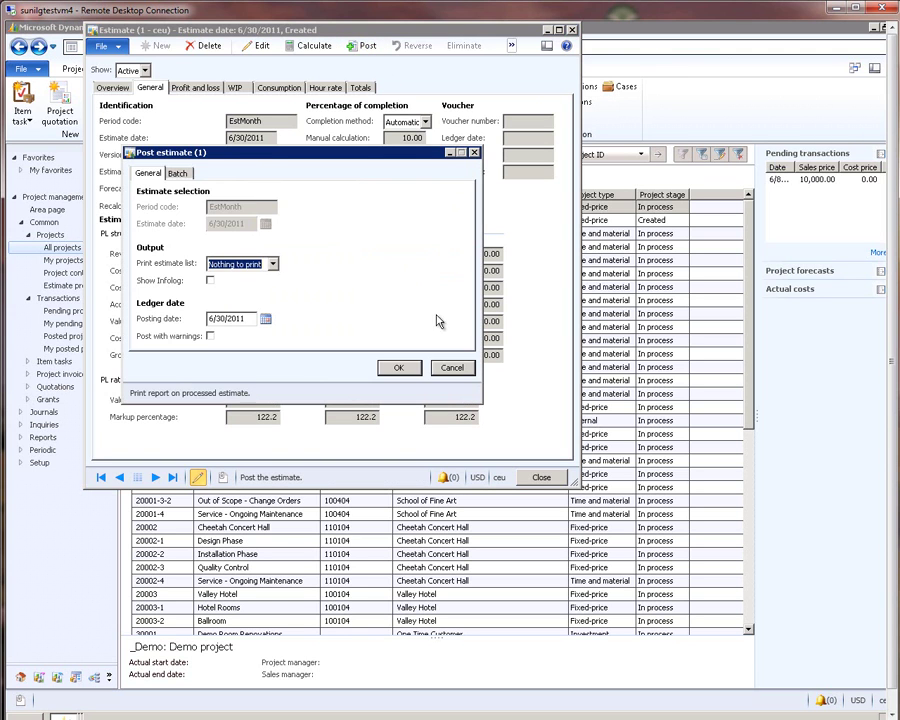
pyautogui.click(397, 369)
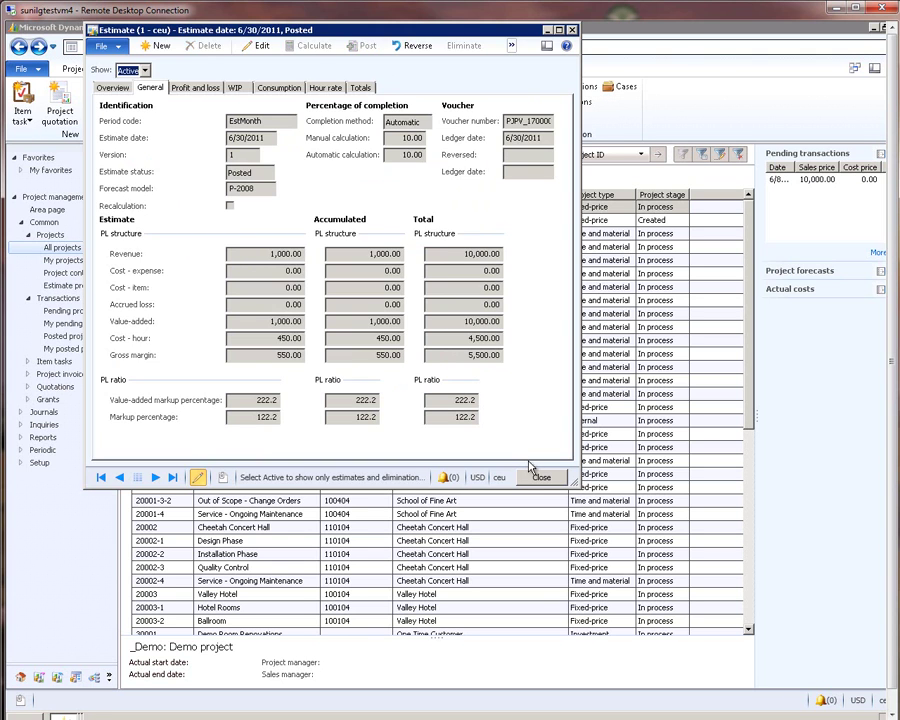
pyautogui.click(540, 477)
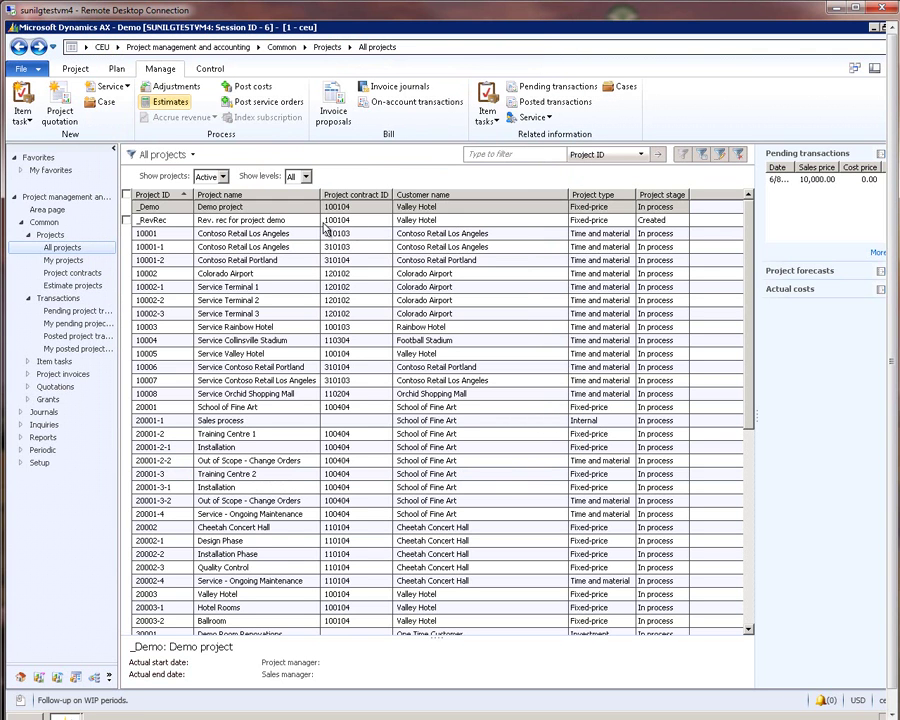
# Calculate the project statement of actual figures for the _Demo project with all transaction types included
pyautogui.click(162, 209)
pyautogui.click(210, 68)
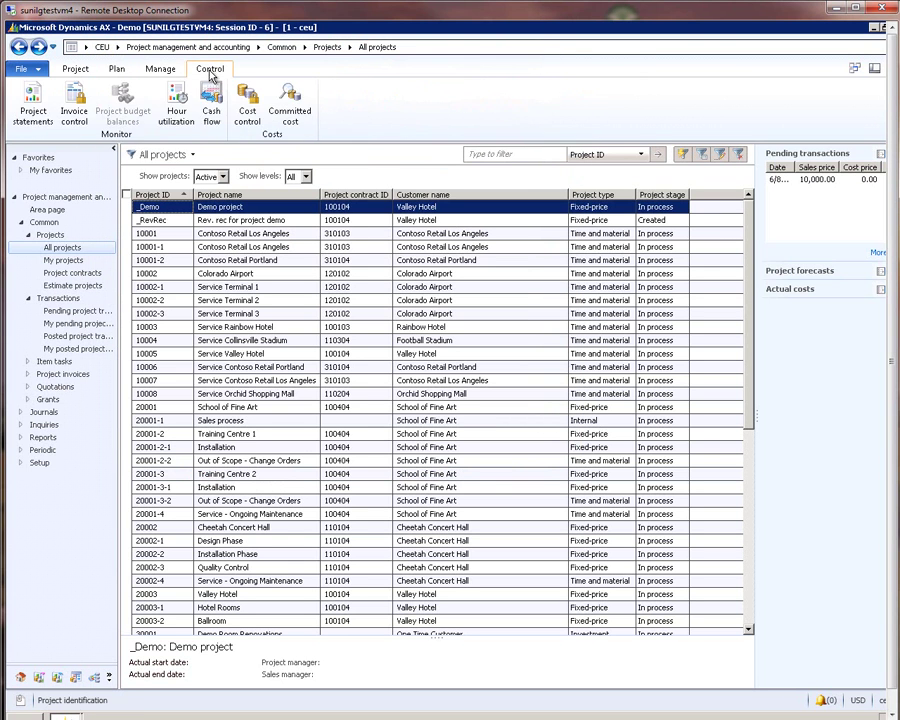
pyautogui.click(32, 100)
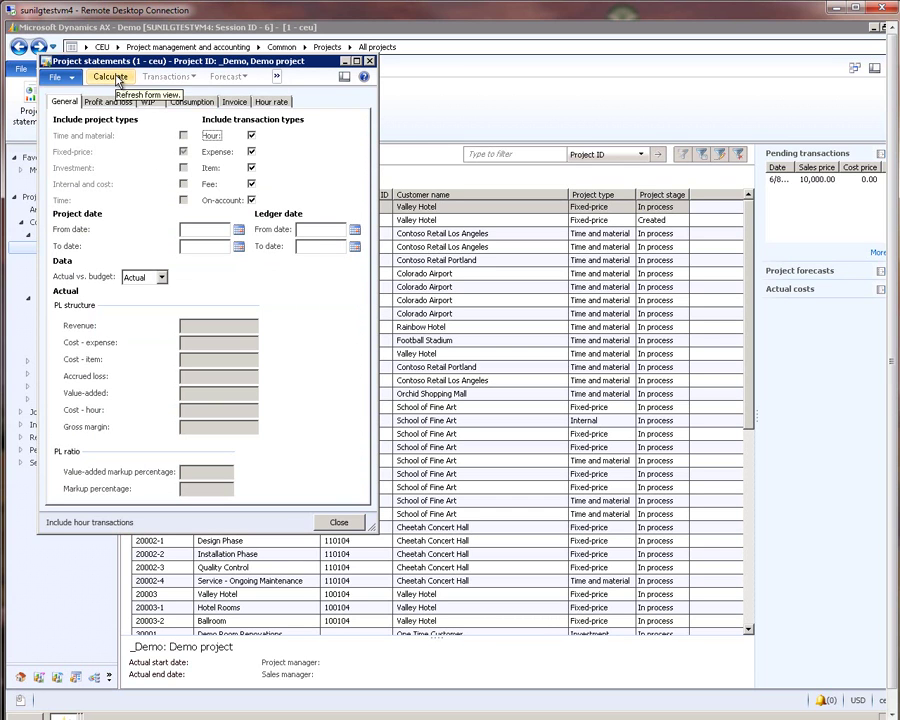
pyautogui.click(112, 78)
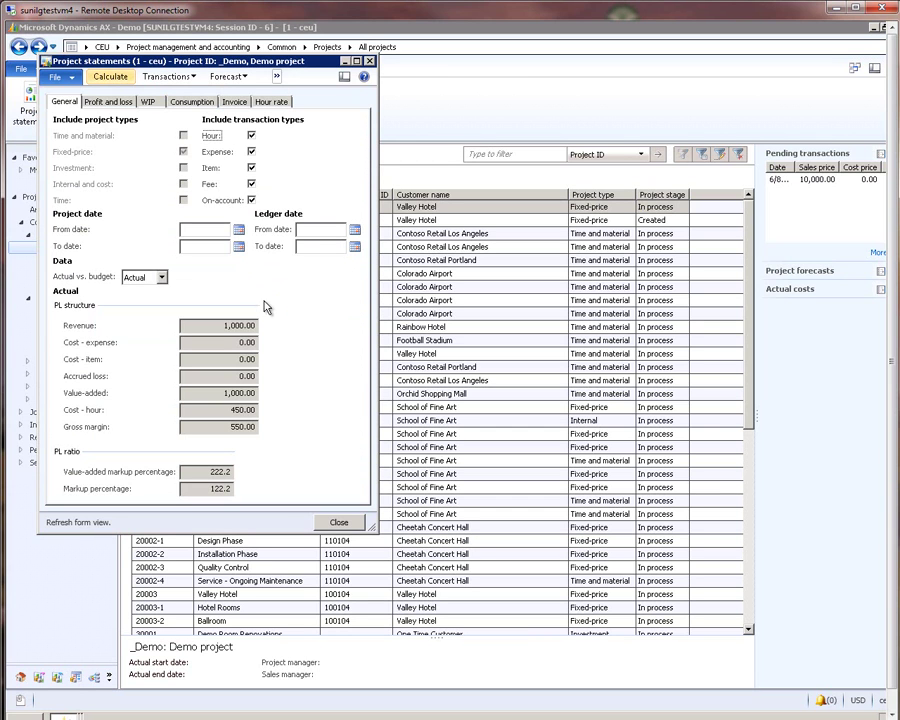
# Examine the revenue, hour cost and value-added amounts in the project statement, and close it
pyautogui.click(224, 326)
pyautogui.doubleClick(230, 326)
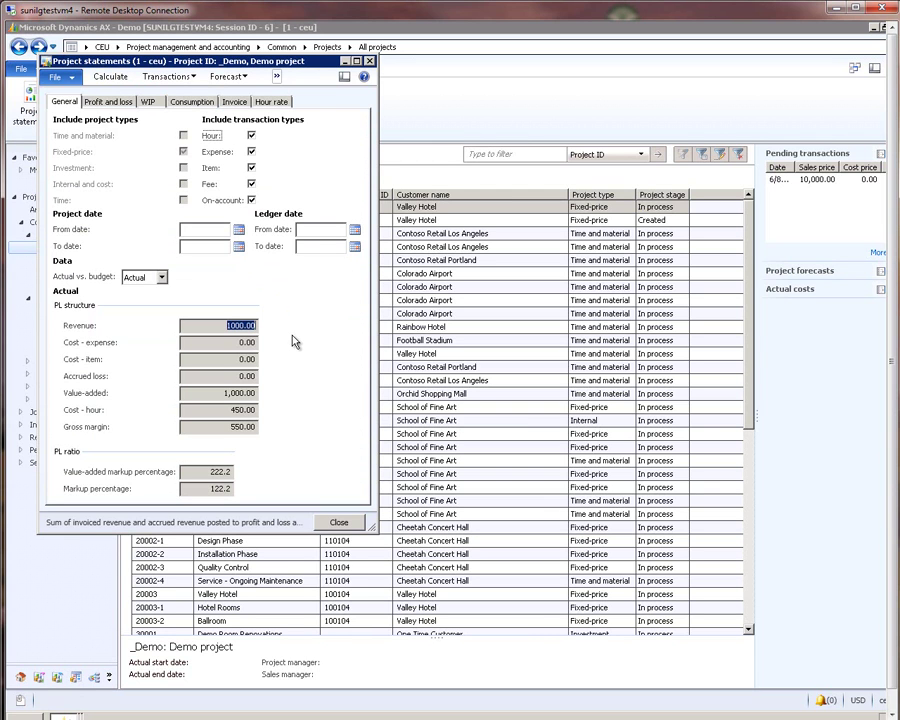
pyautogui.click(231, 325)
pyautogui.moveTo(229, 325); pyautogui.dragTo(271, 330)
pyautogui.click(240, 322)
pyautogui.click(233, 408)
pyautogui.moveTo(231, 409); pyautogui.dragTo(263, 413)
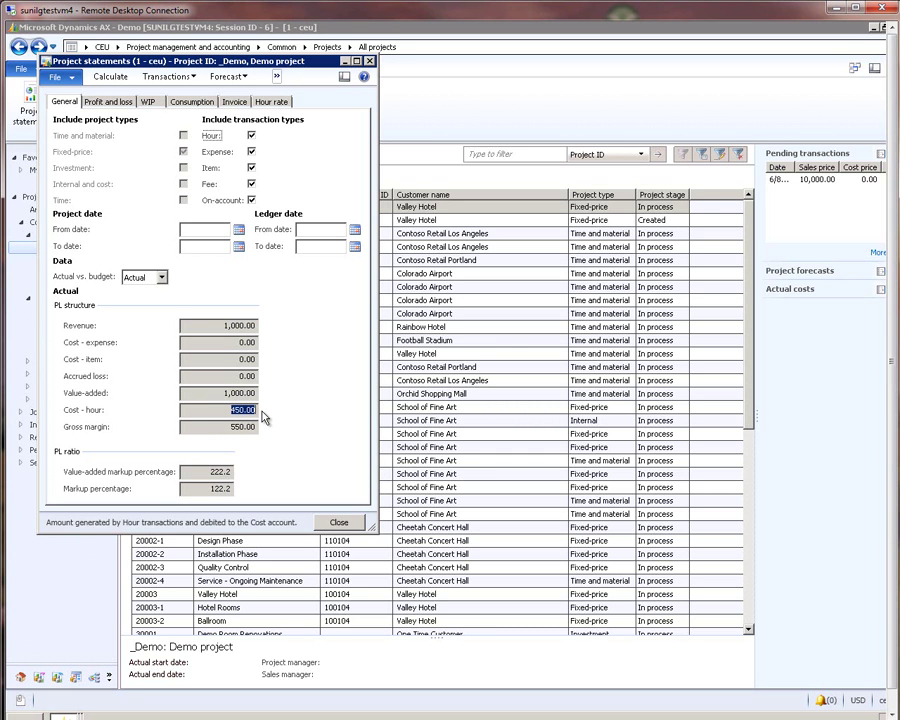
pyautogui.click(246, 392)
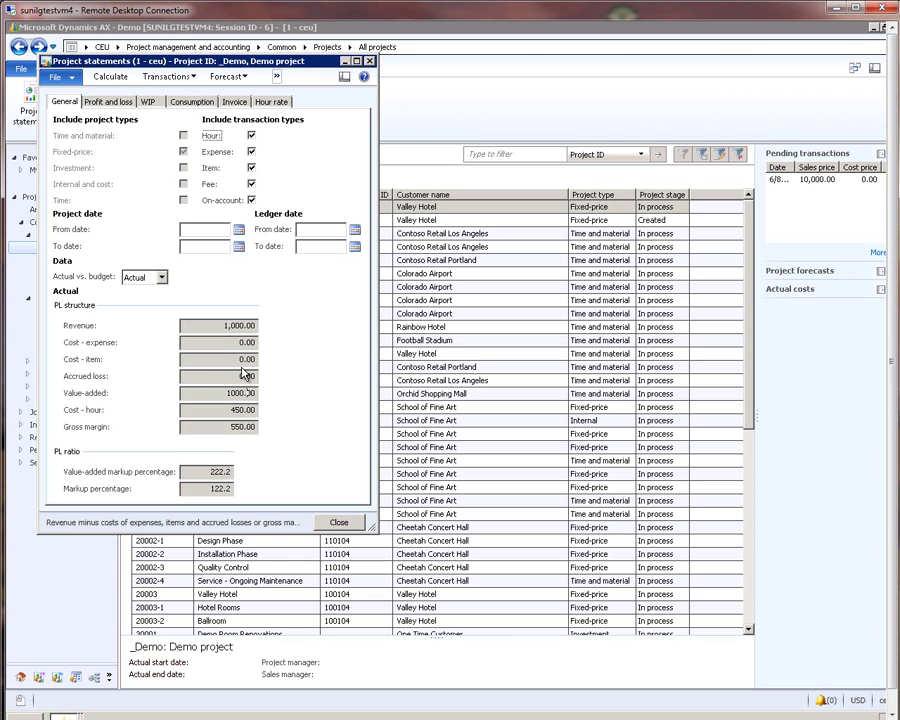
pyautogui.hotkey('shift', 'Tab')
pyautogui.hotkey('shift', 'Tab')
pyautogui.hotkey('shift', 'Tab')
pyautogui.hotkey('shift', 'Tab')
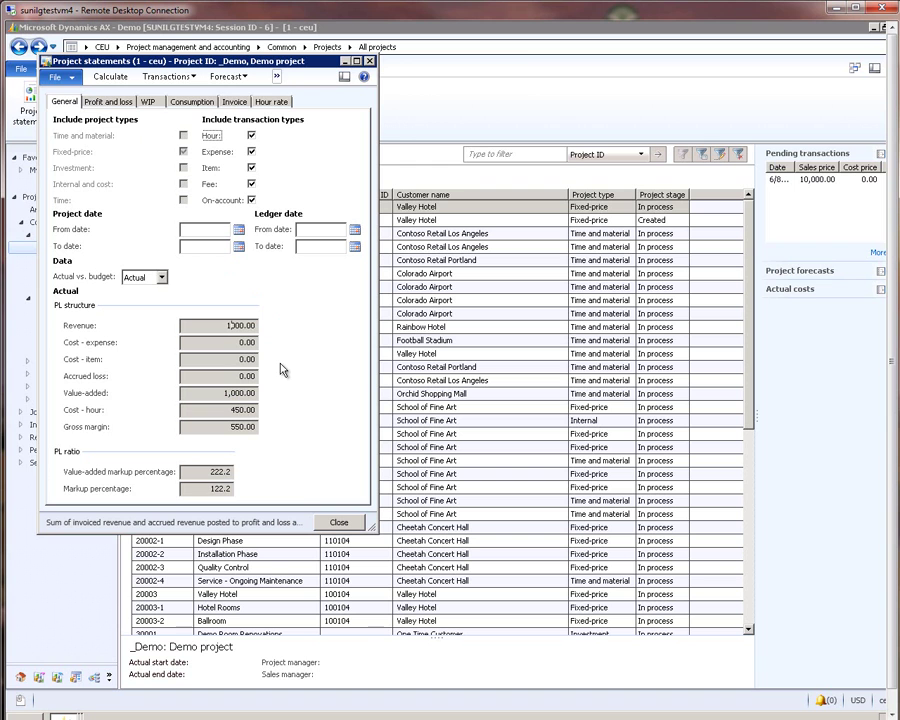
pyautogui.click(339, 524)
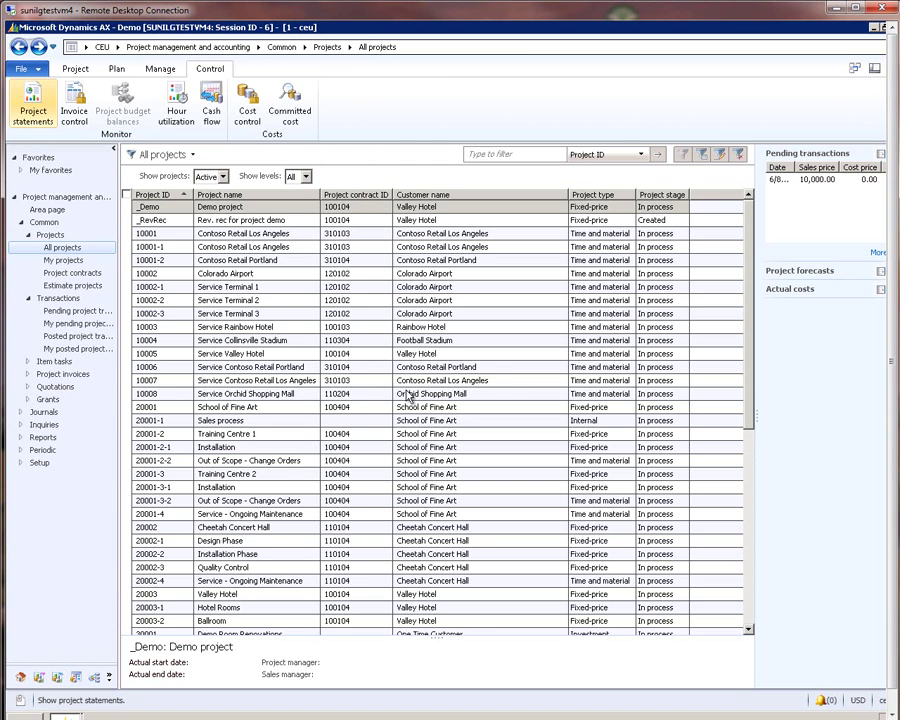